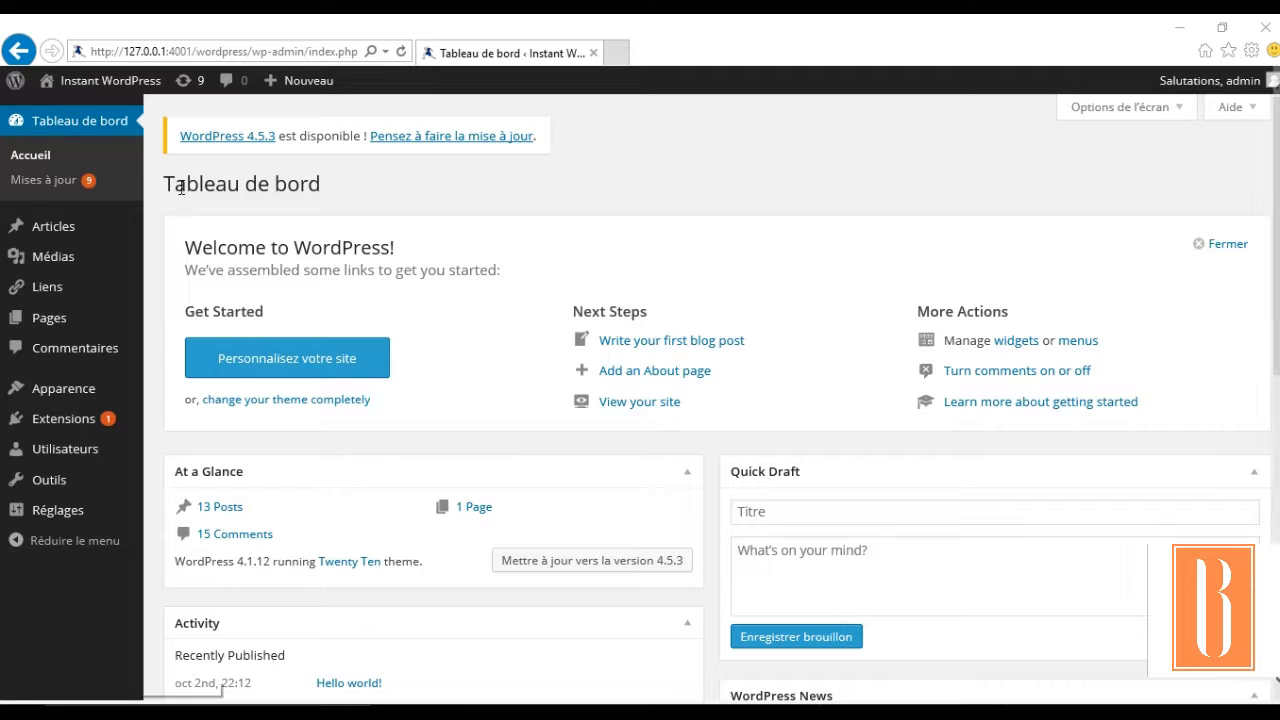
Step: Open the list of all articles and look through the existing posts
mouse_move(80, 237)
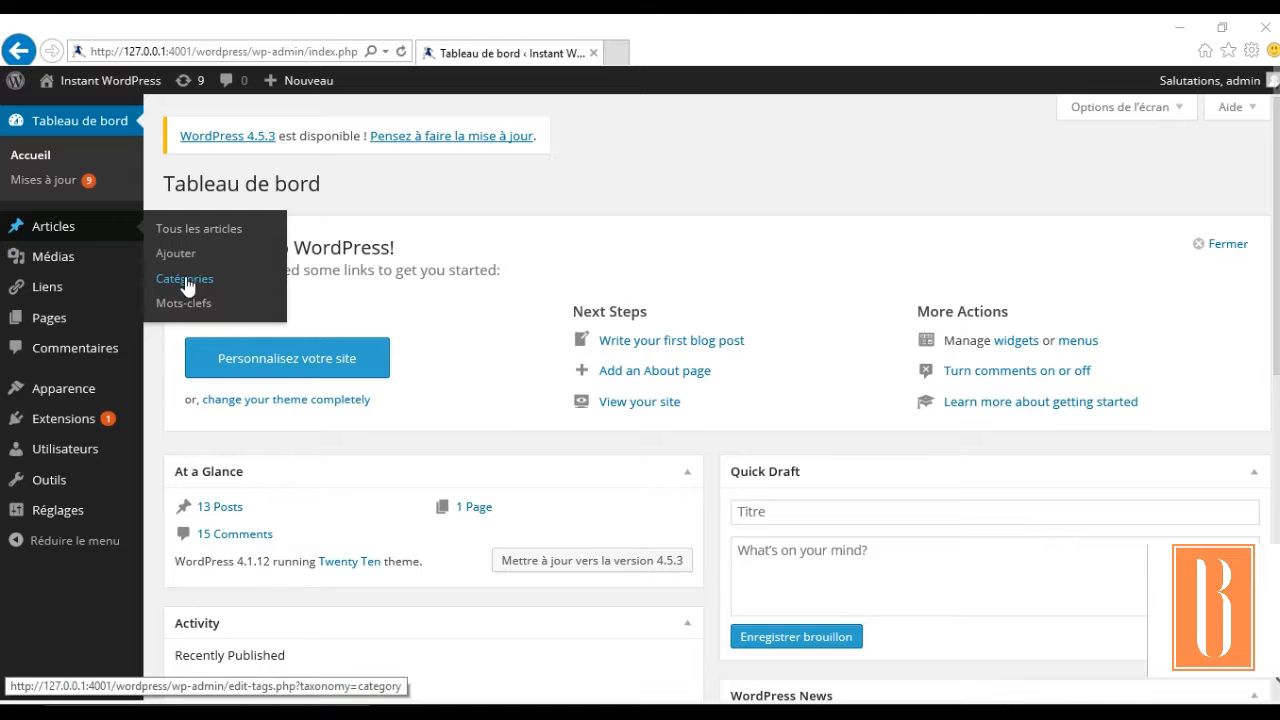
click(49, 230)
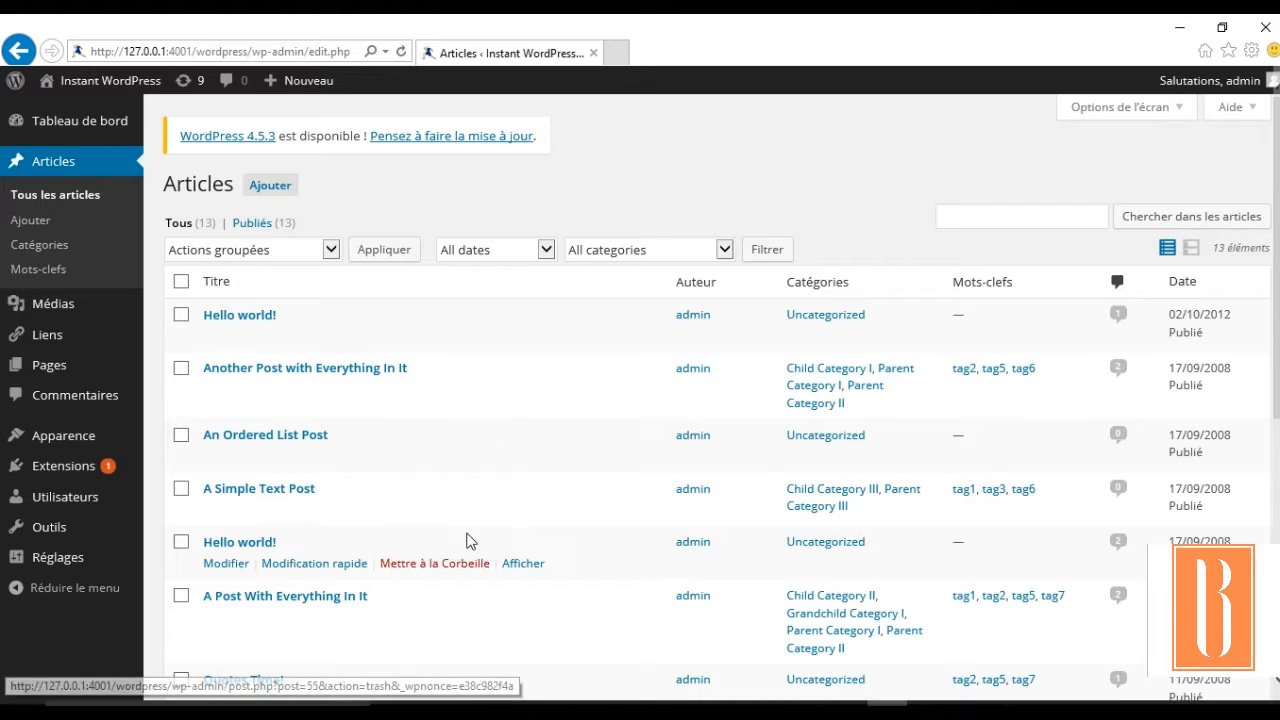
scroll(466, 540, down, 3)
scroll(466, 540, down, 1)
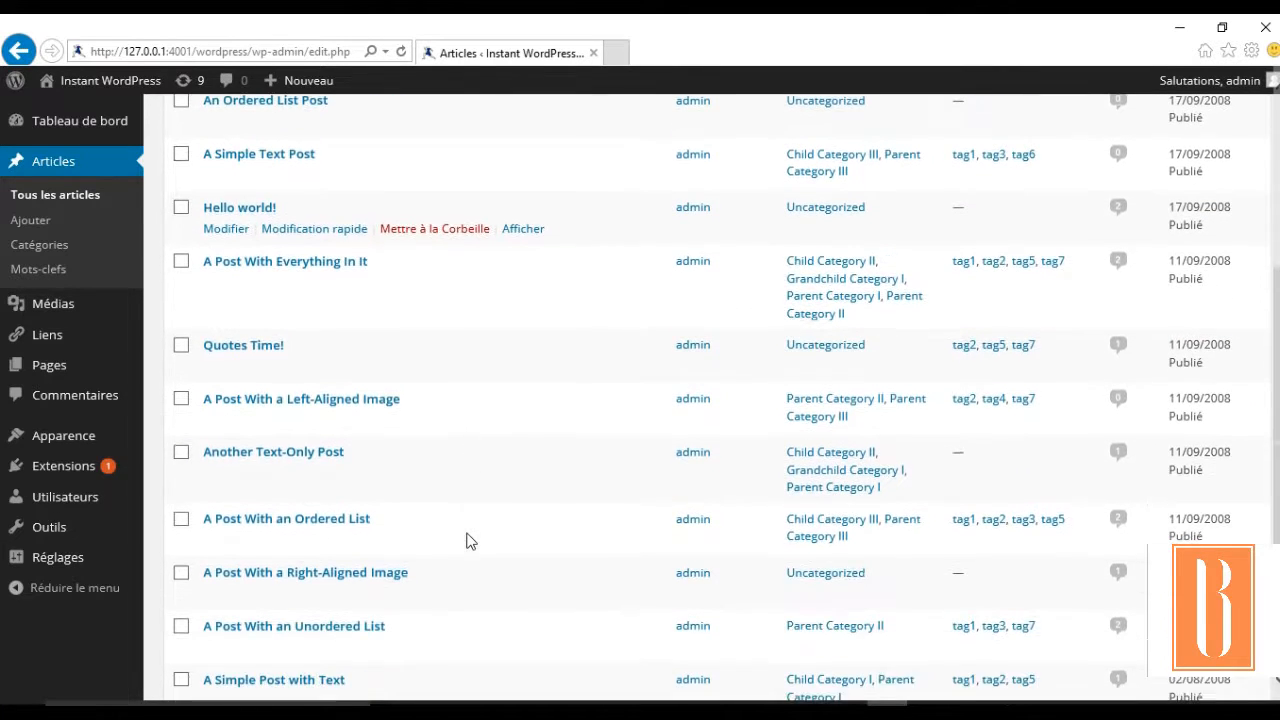
scroll(466, 540, down, 2)
scroll(466, 540, up, 5)
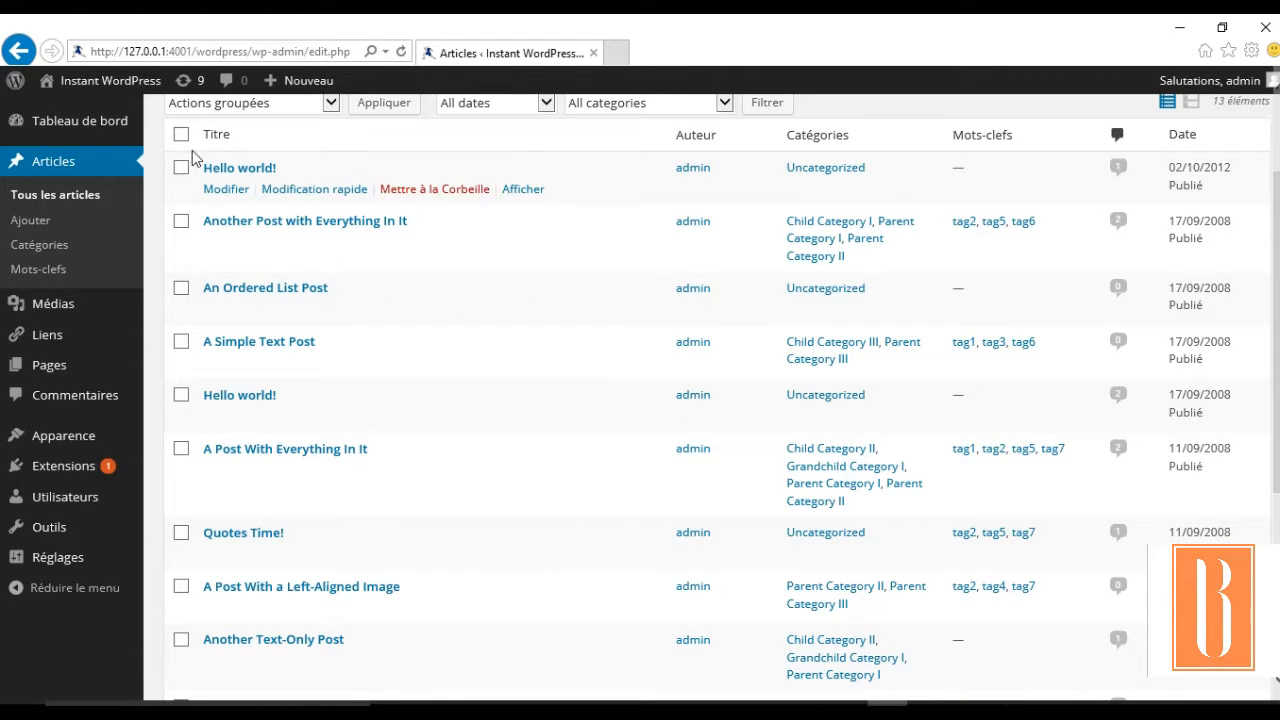
Step: Select all the listed articles and move them to the trash in one bulk action
click(181, 134)
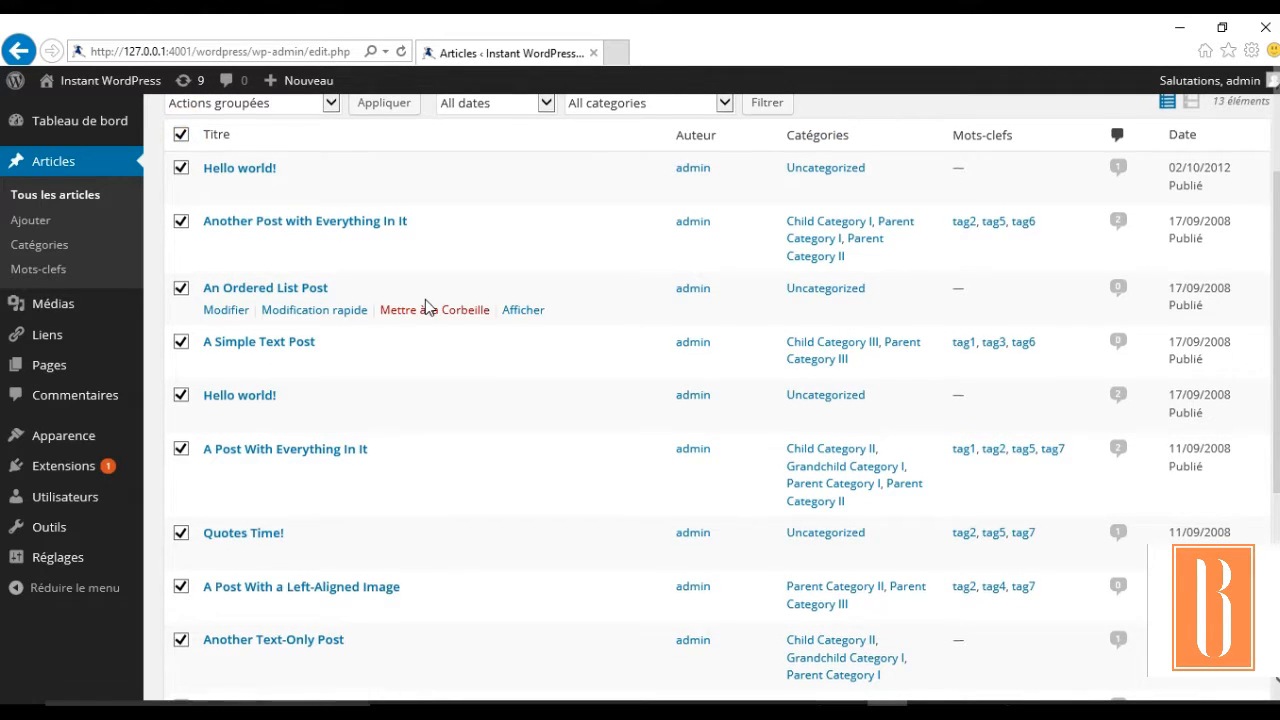
scroll(425, 300, up, 1)
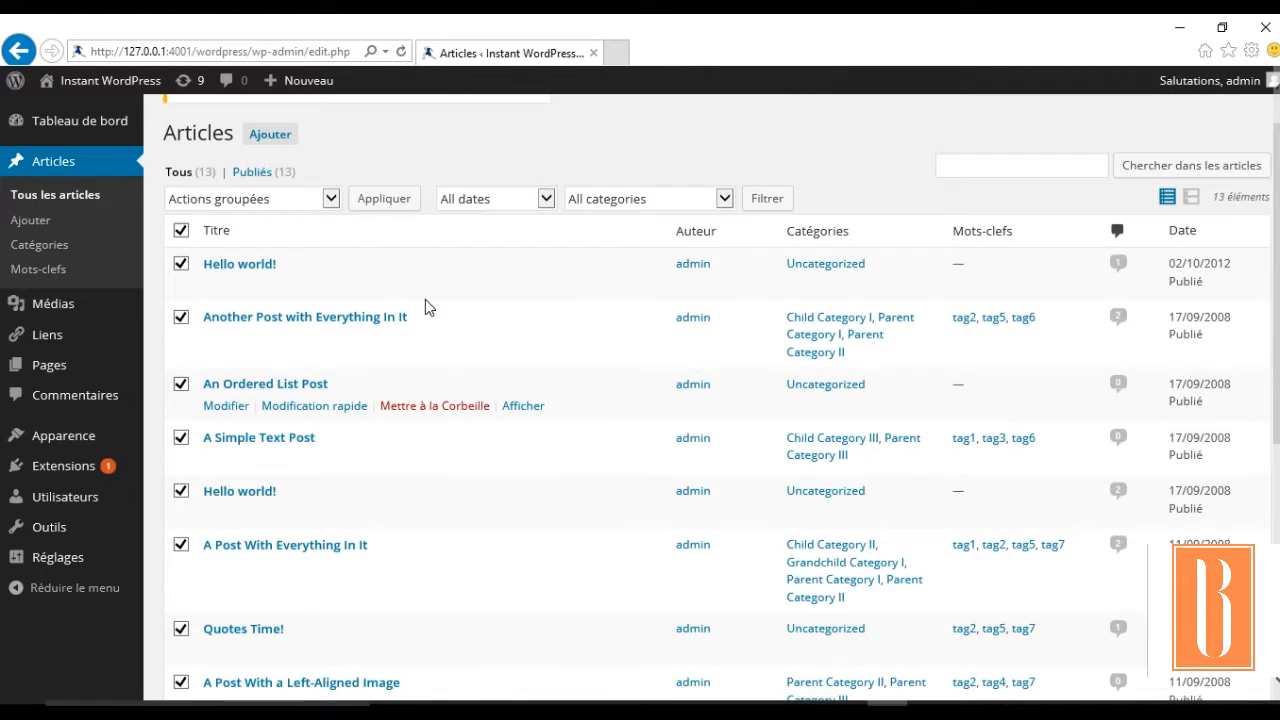
click(333, 202)
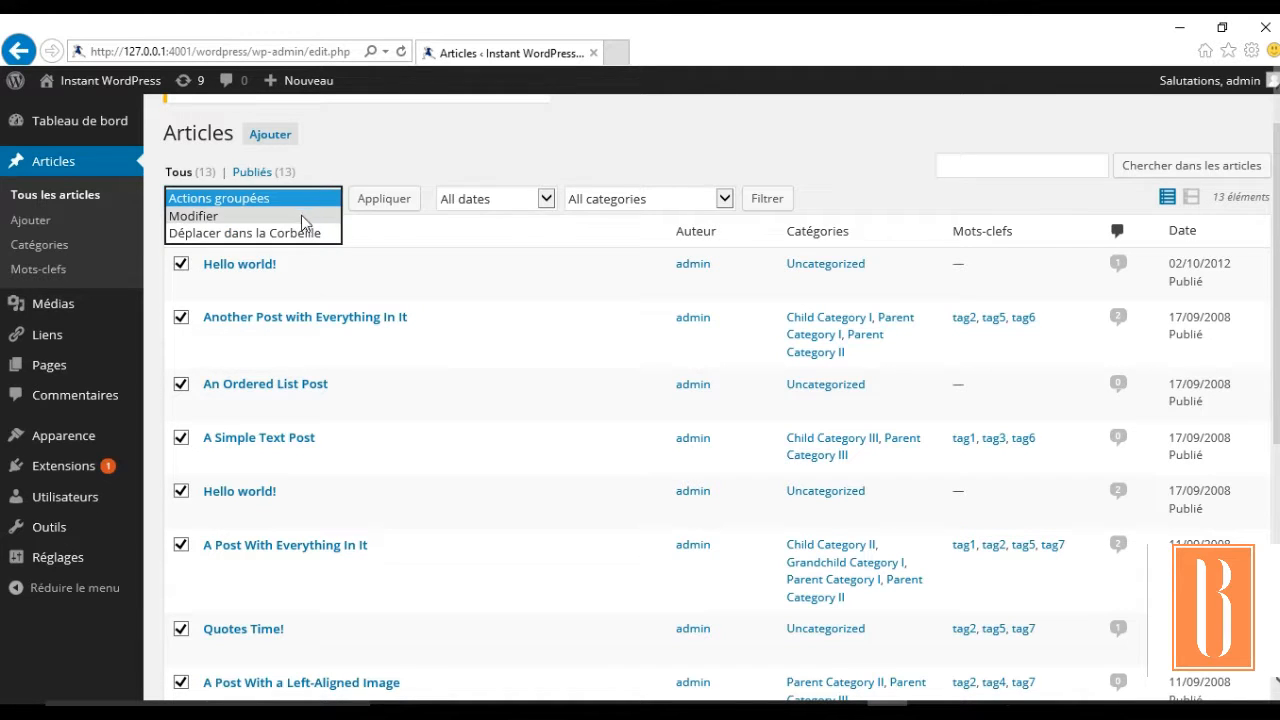
click(298, 236)
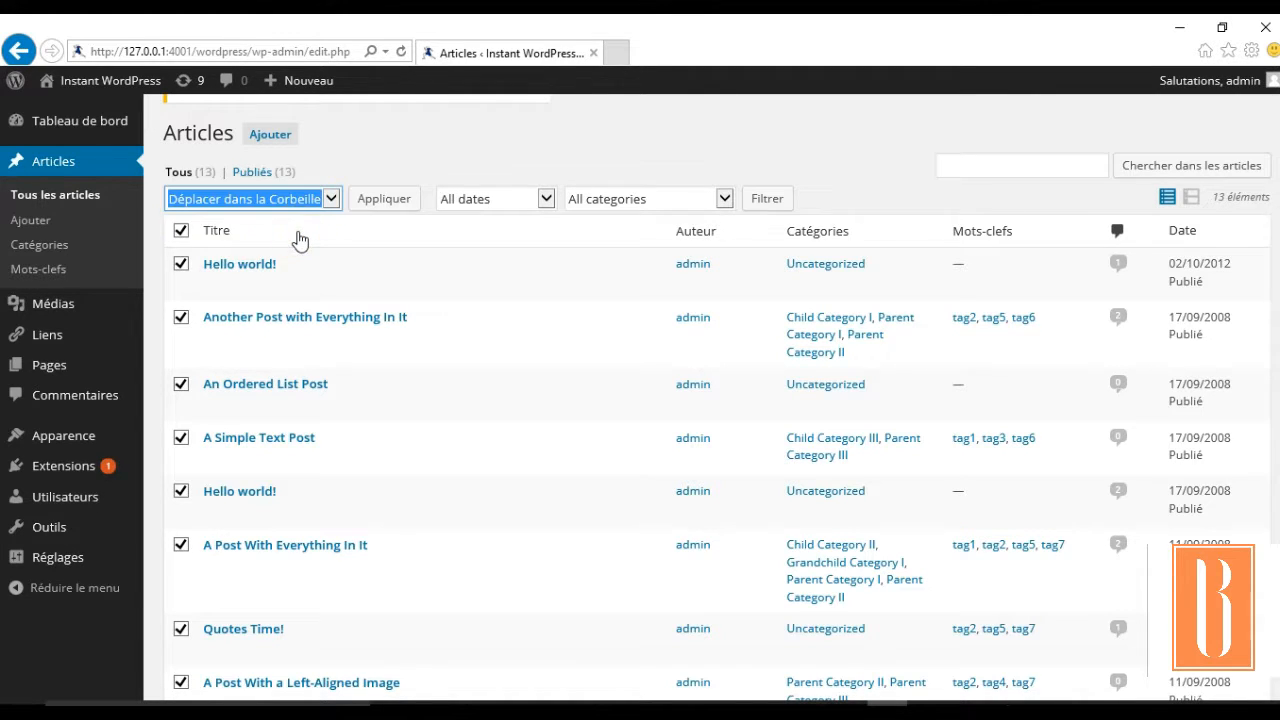
click(388, 198)
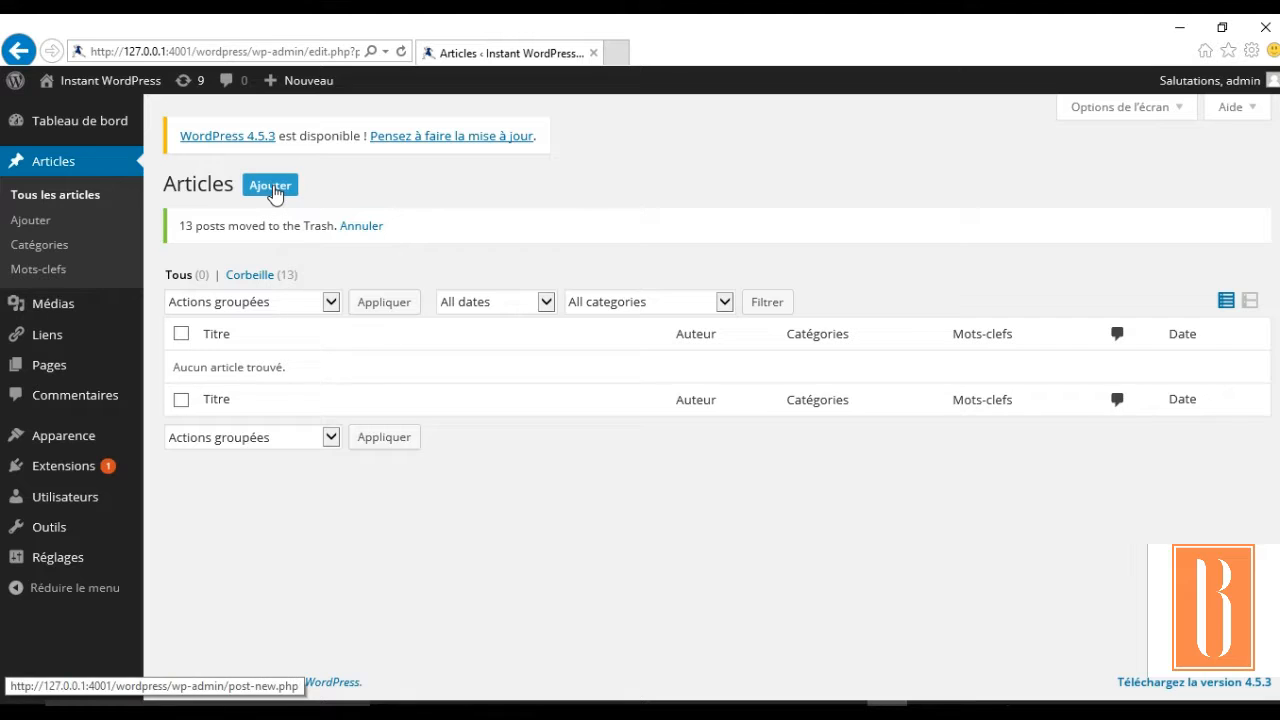
Step: Create a new article titled "Bienvenue sur Bloggerfly.fr"
click(273, 189)
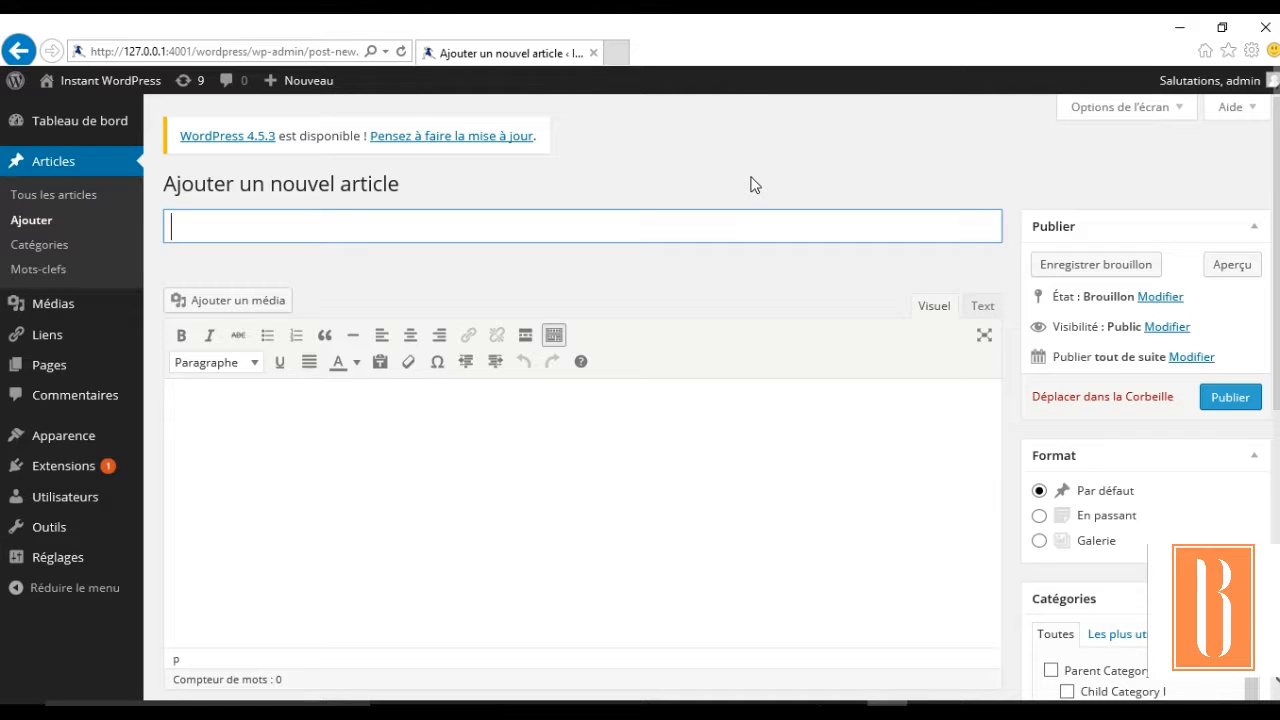
text(Bienvenue sur Bloggerfly)
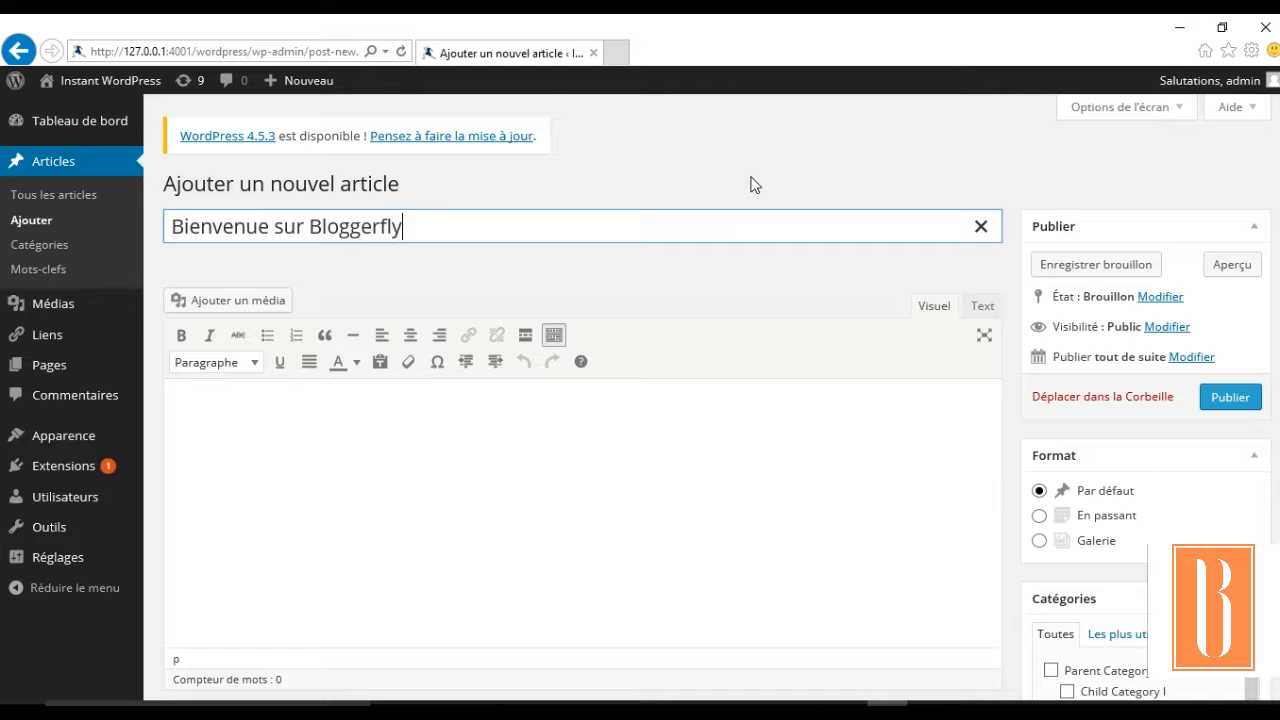
text(.fr)
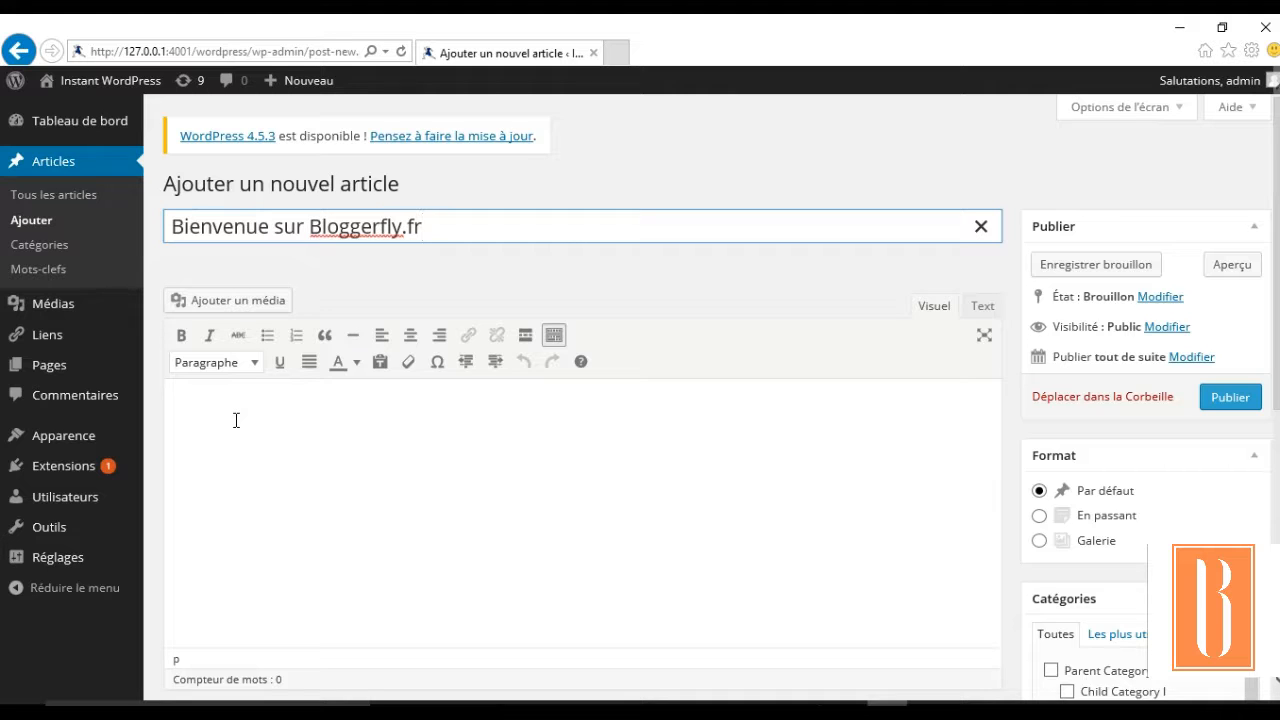
Step: Fill the article body with three paragraphs of Lorem ipsum placeholder text, keeping the second row of formatting tools shown
click(555, 340)
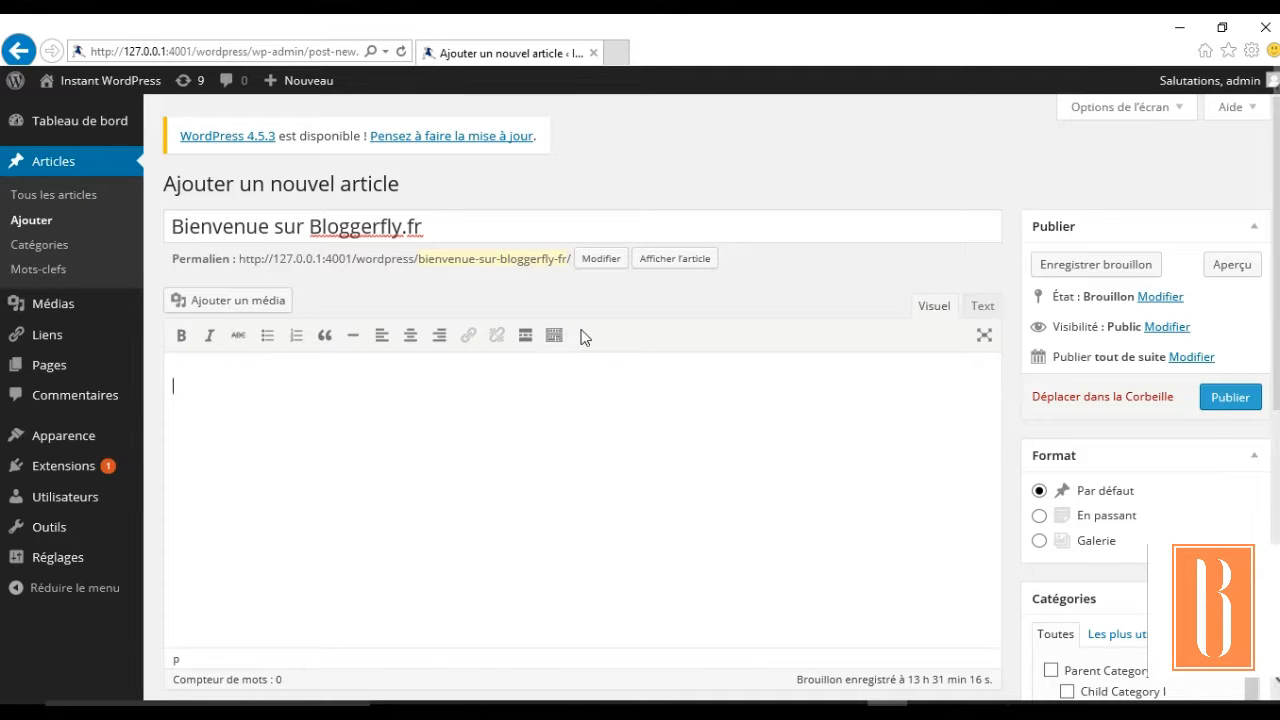
click(555, 340)
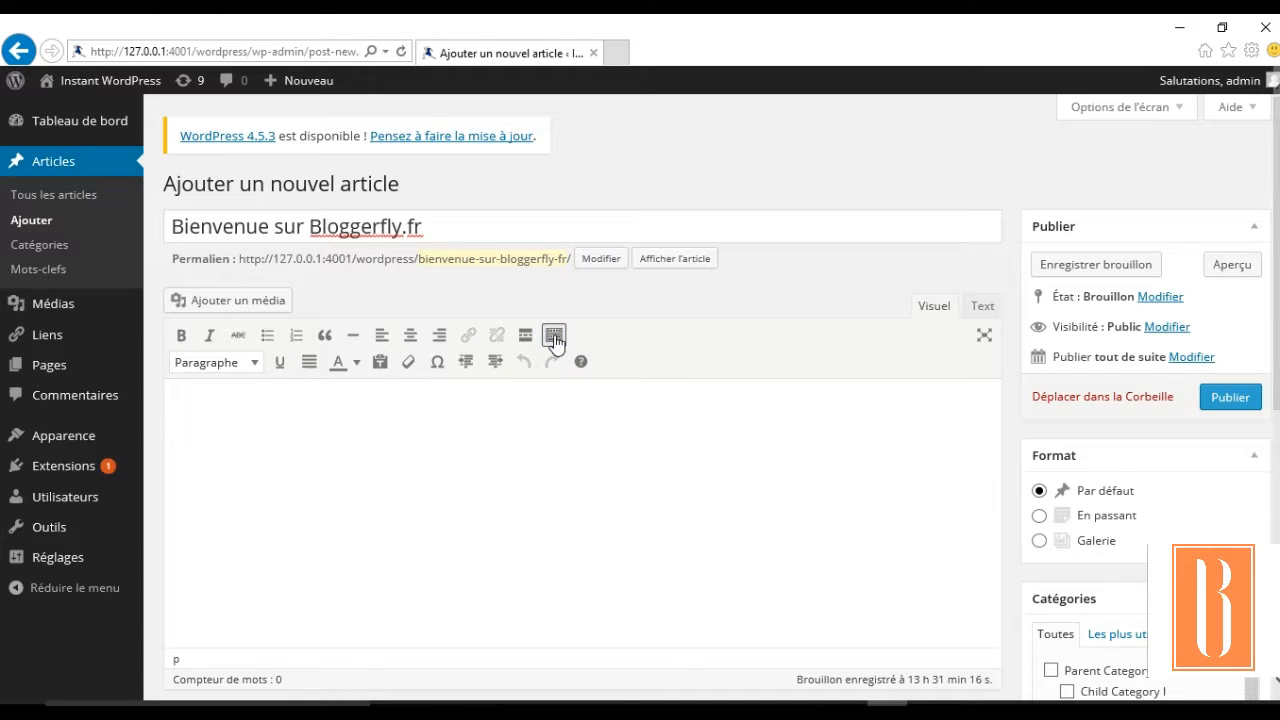
click(225, 415)
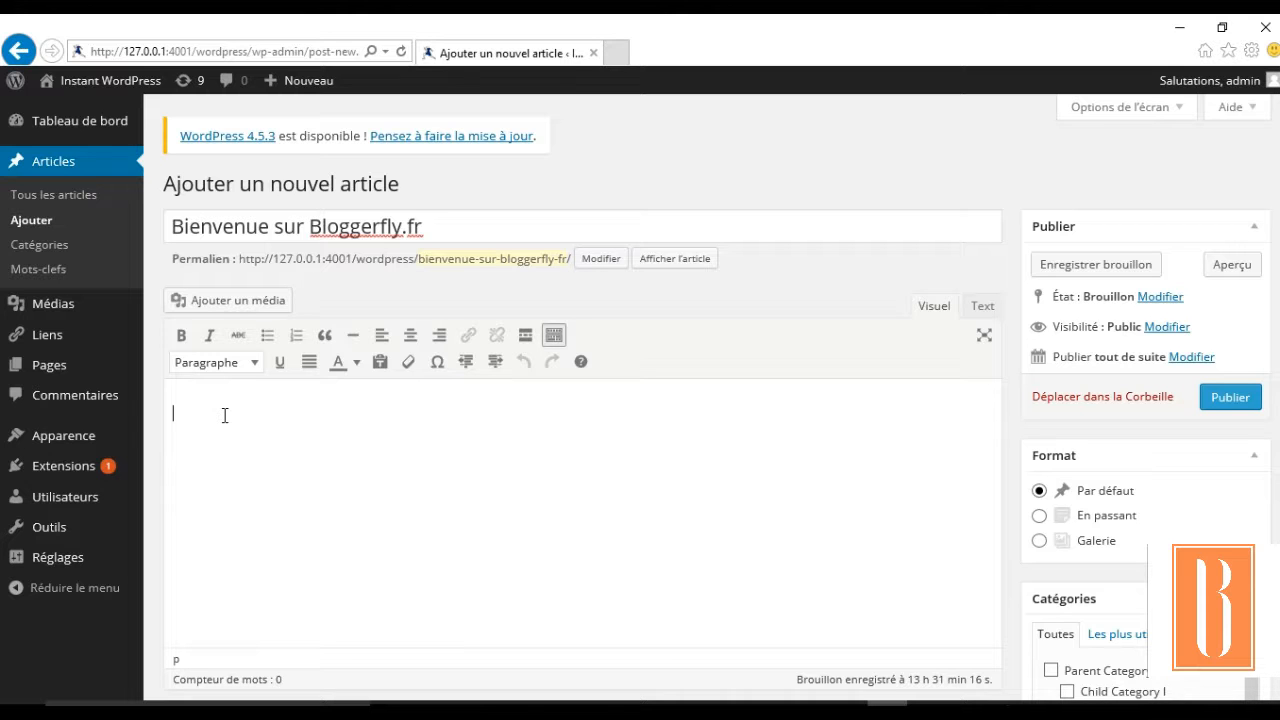
text(Pellentesque elementum auctor urna, id vestibulum mi aliquam sit amet. Ut facilisis, sem quis posuere aliquet, justo sem volutpat elit, nec semper dui erat ut velit. Curabitur pulvinar ligula finibus metus molestie dictum vitae at enim. Integer sit amet rhoncus purus, a condimentum tellus. Quisque turpis lorem, gravida id mi quis, pulvinar imperdiet justo. Etiam sit amet diam sed leo pretium maximus sed quis dui. Quisque suscipit leo sollicitudin diam egestas dapibus. Curabitur consectetur ornare tortor, sed fringilla eros euismod non.  Duis a vulputate ante. Aenean vitae massa quis purus facilisis accumsan. Praesent at tellus in orci suscipit porttitor id non tellus. Nunc quis venenatis velit, vel finibus purus. Aenean scelerisque congue tellus non cursus. Mauris id placerat felis. Maecenas ultrices leo vel cursus rutrum.)
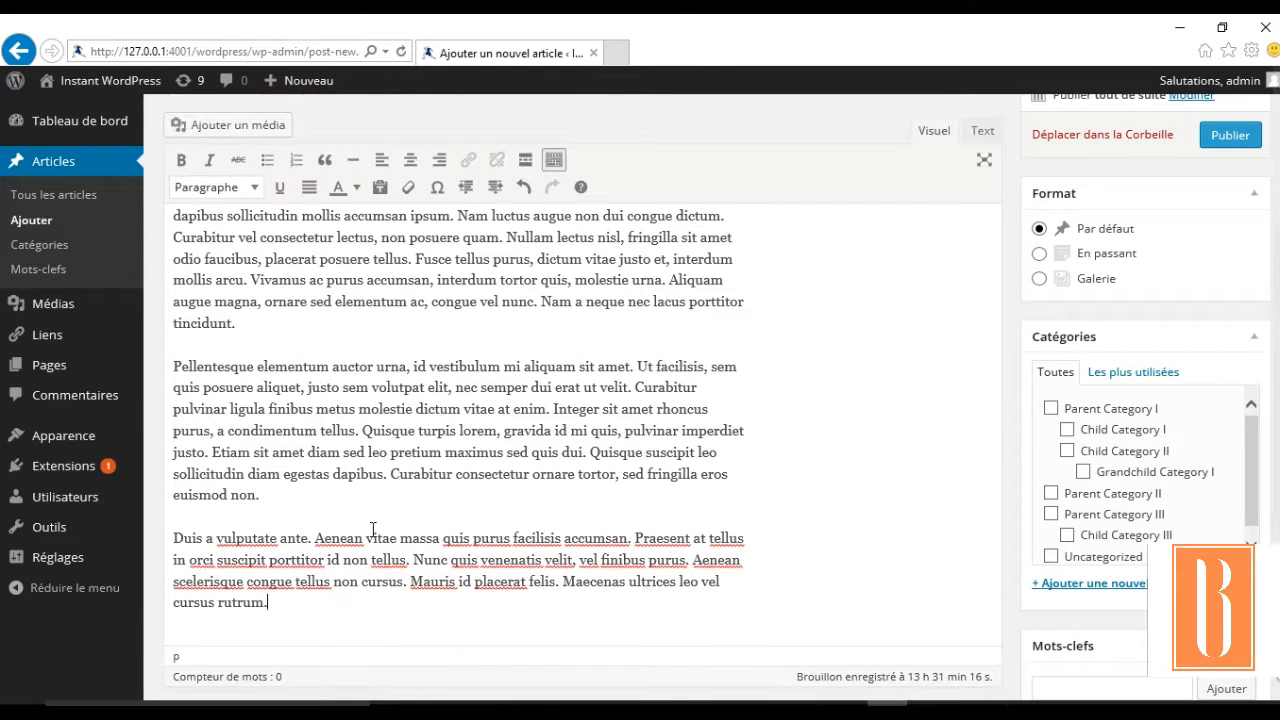
scroll(406, 466, down, 1)
scroll(406, 466, up, 3)
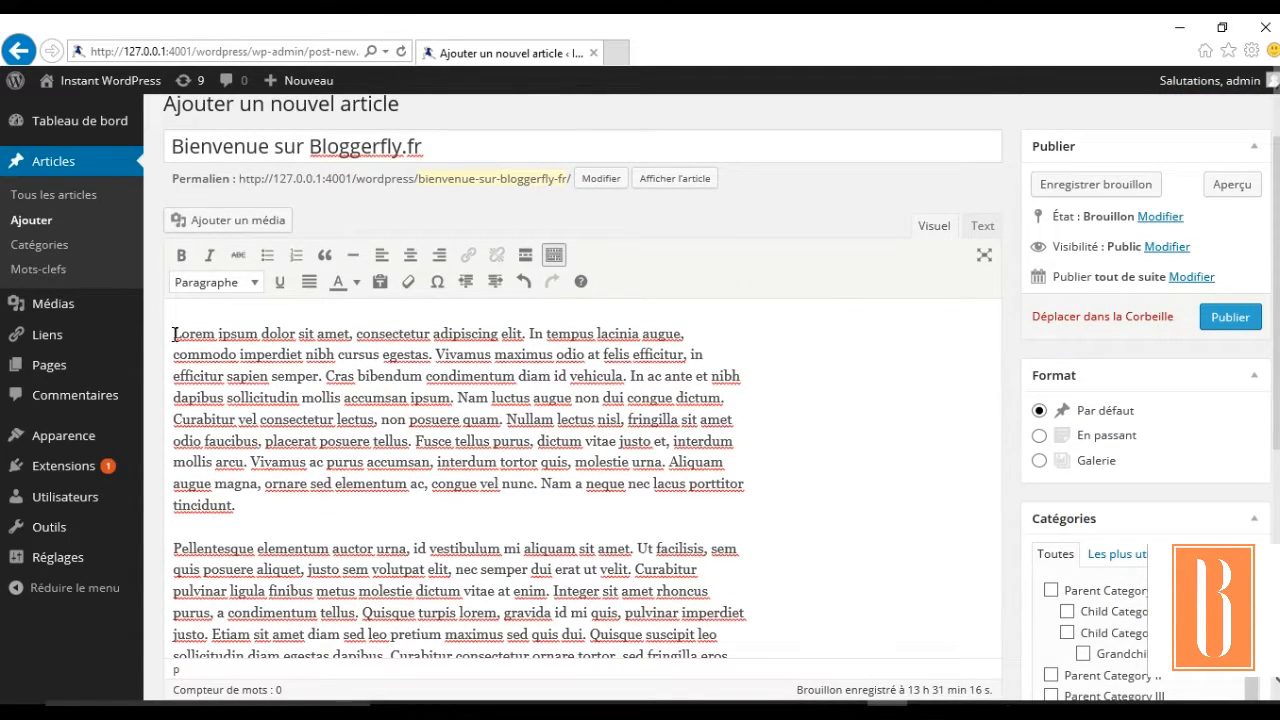
Step: Colour the whole first paragraph of the article body grey
drag(173, 334, 334, 505)
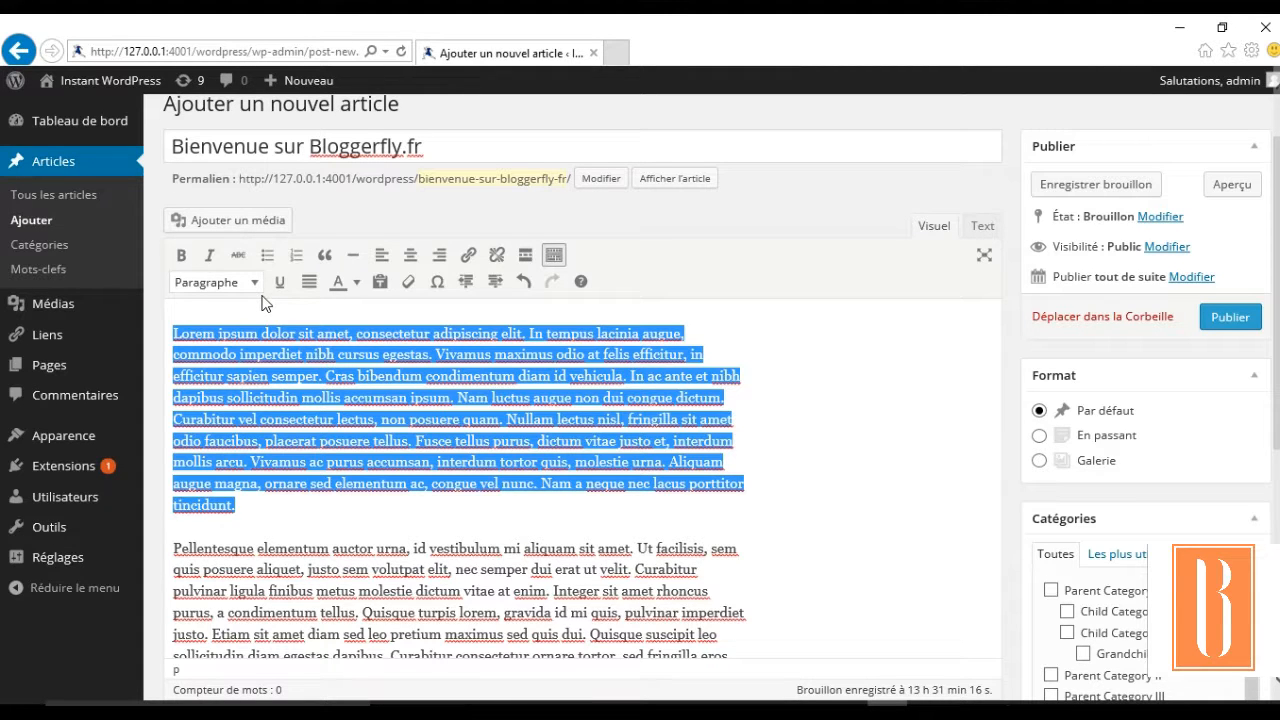
click(357, 283)
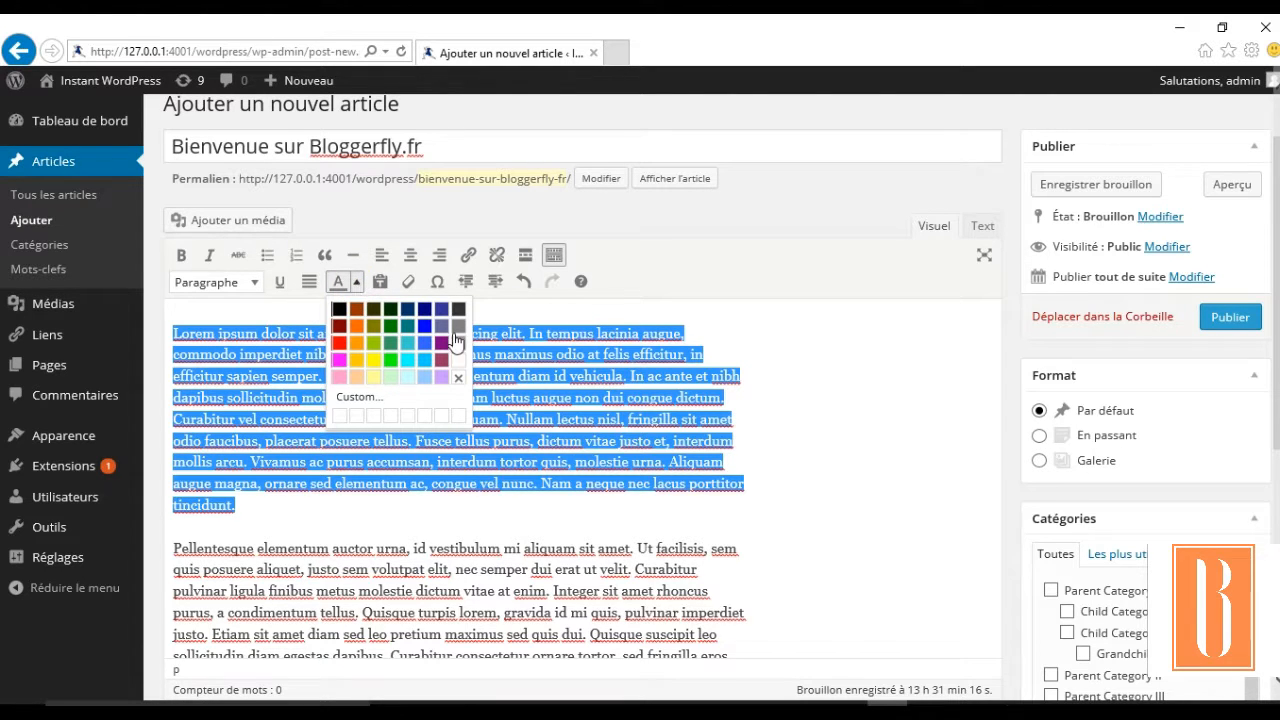
click(462, 321)
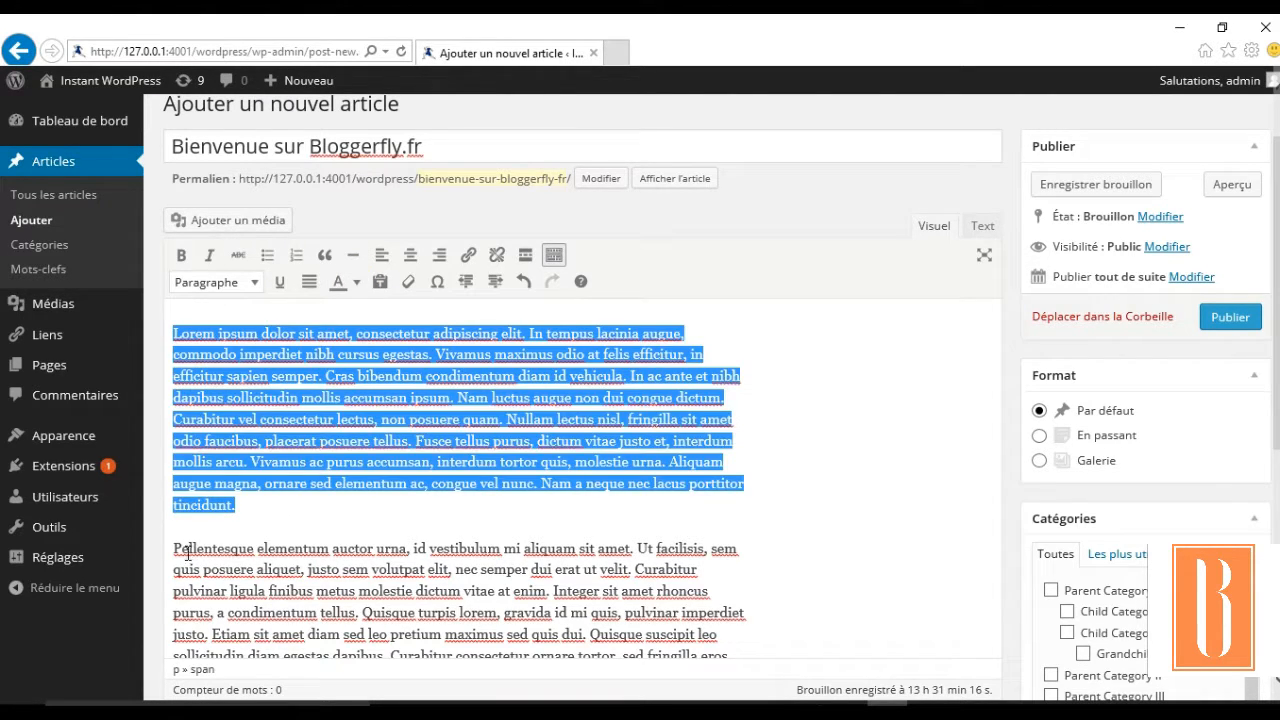
Step: Split "Lorem ipsum dolor sit amet, consectetur adipiscing elit." onto its own line and format it as Titre 2
click(530, 333)
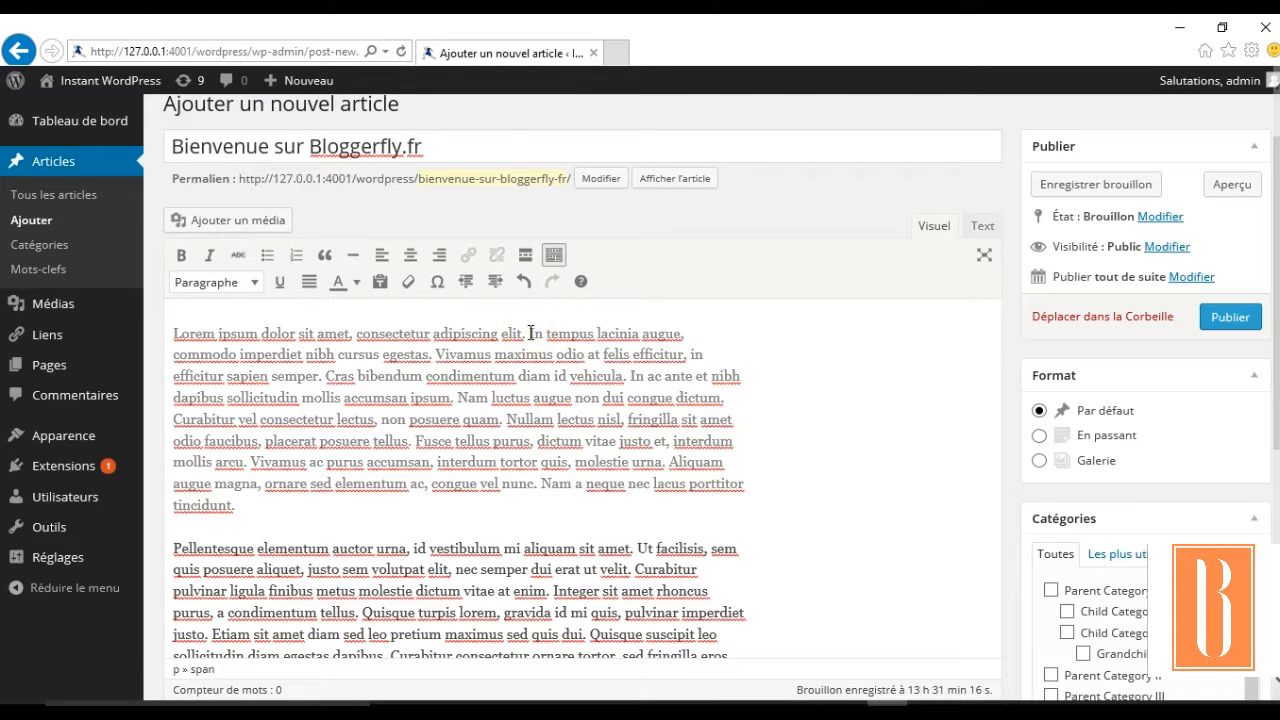
key(Return)
triple_click(530, 333)
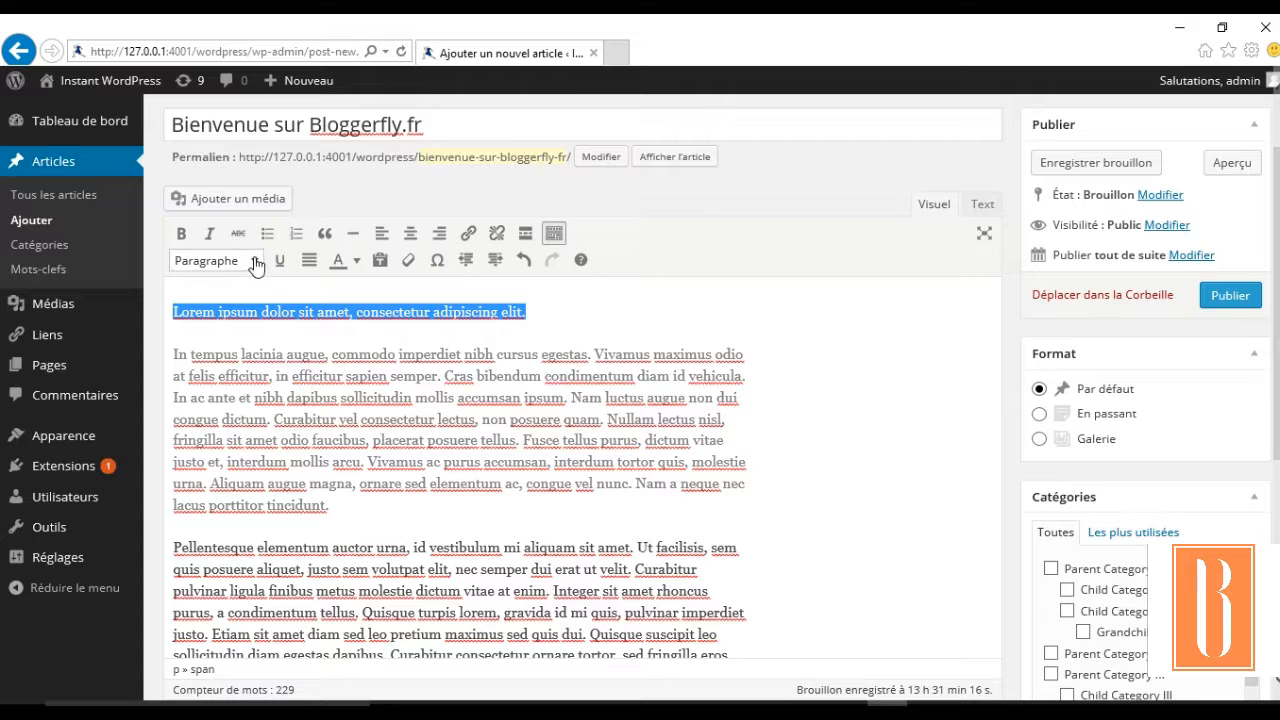
click(255, 262)
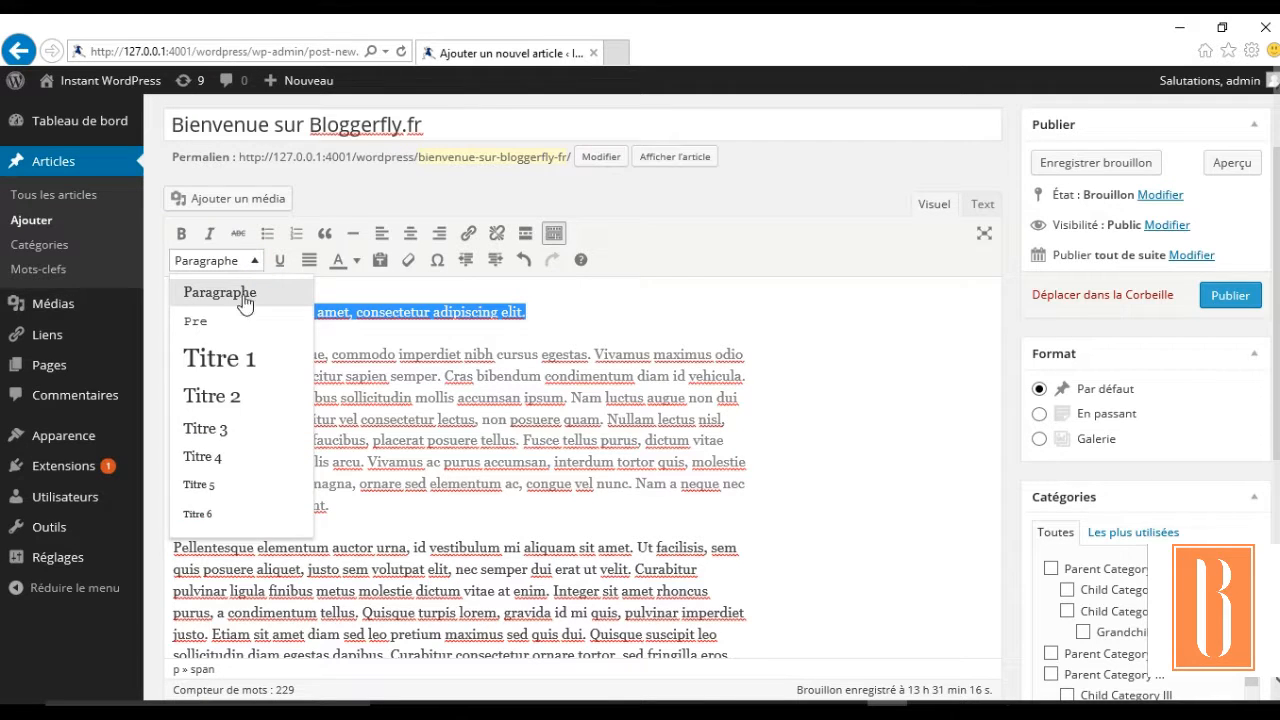
scroll(229, 400, down, 2)
click(229, 400)
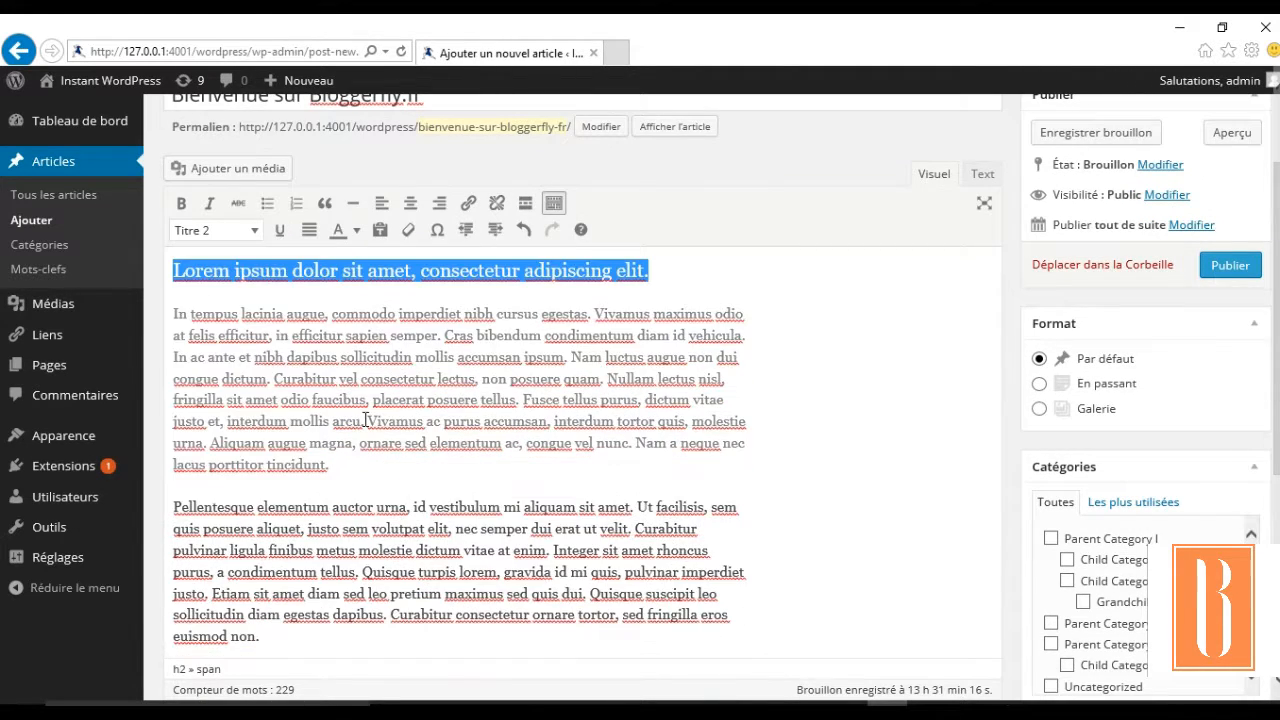
Step: Split "Pellentesque elementum auctor urna, id vestibulum mi aliquam sit amet." onto its own line and format it as Titre 2
click(634, 507)
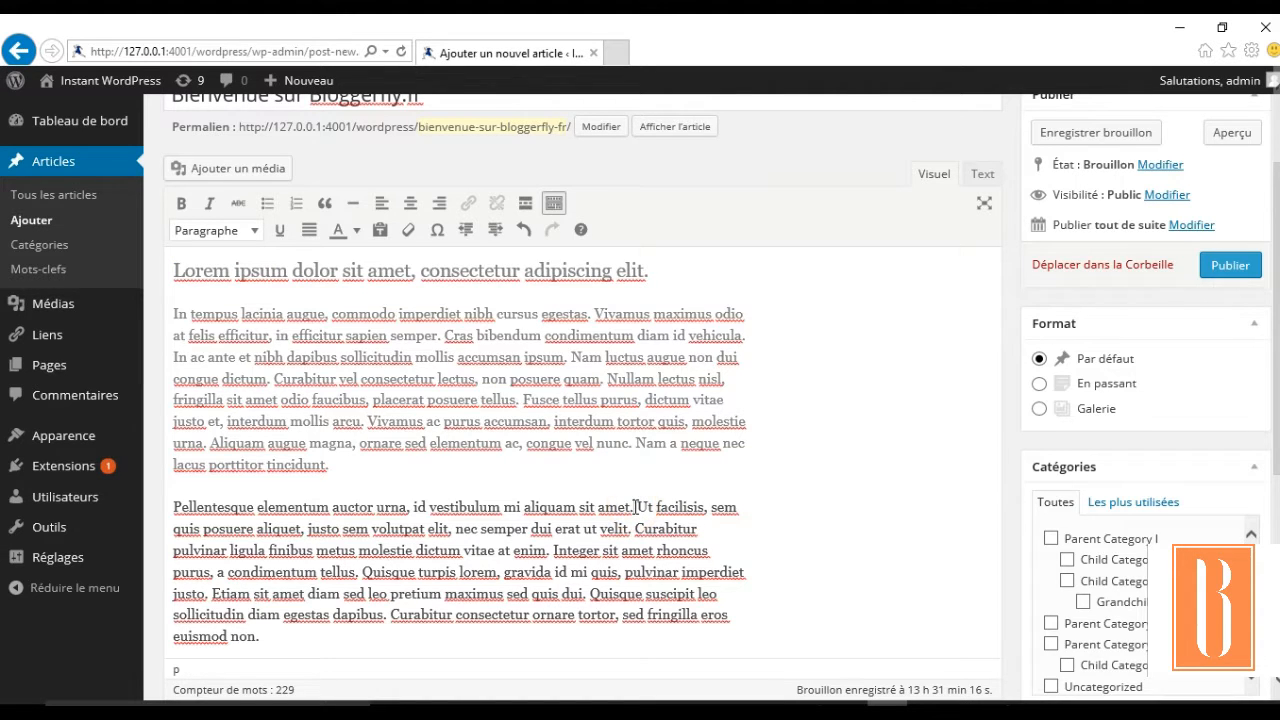
key(Return)
scroll(576, 463, down, 1)
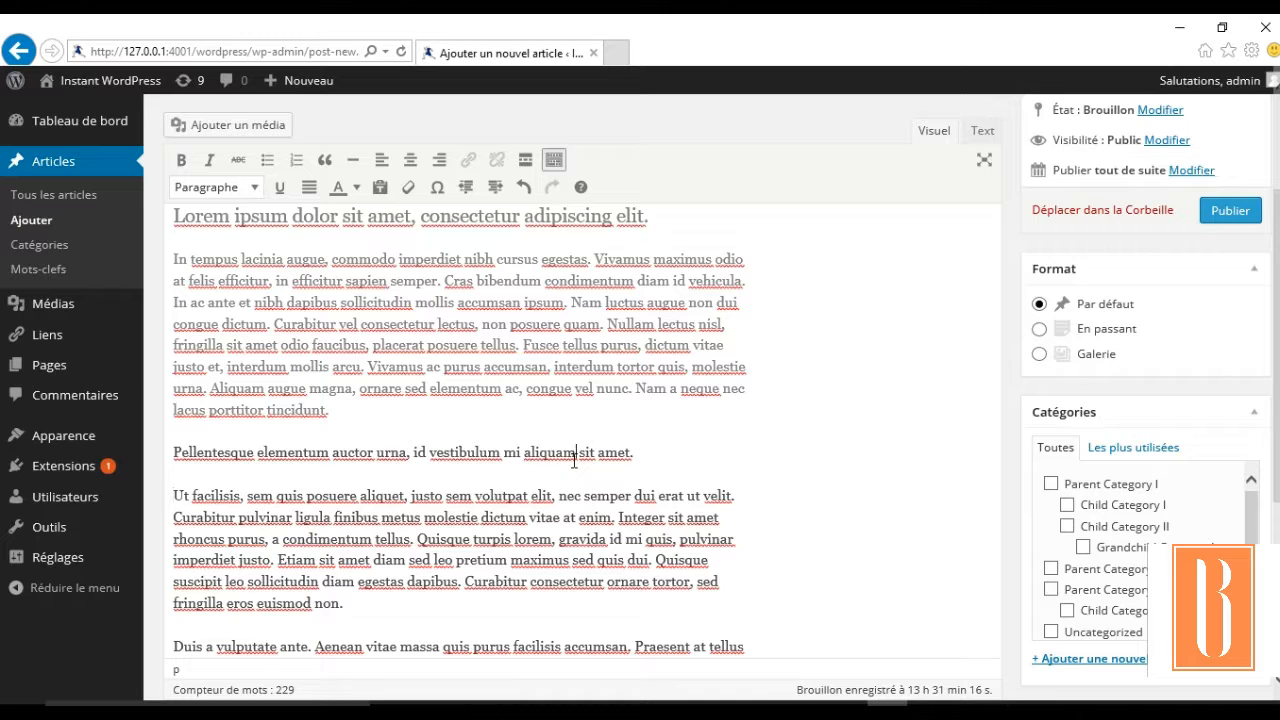
triple_click(575, 460)
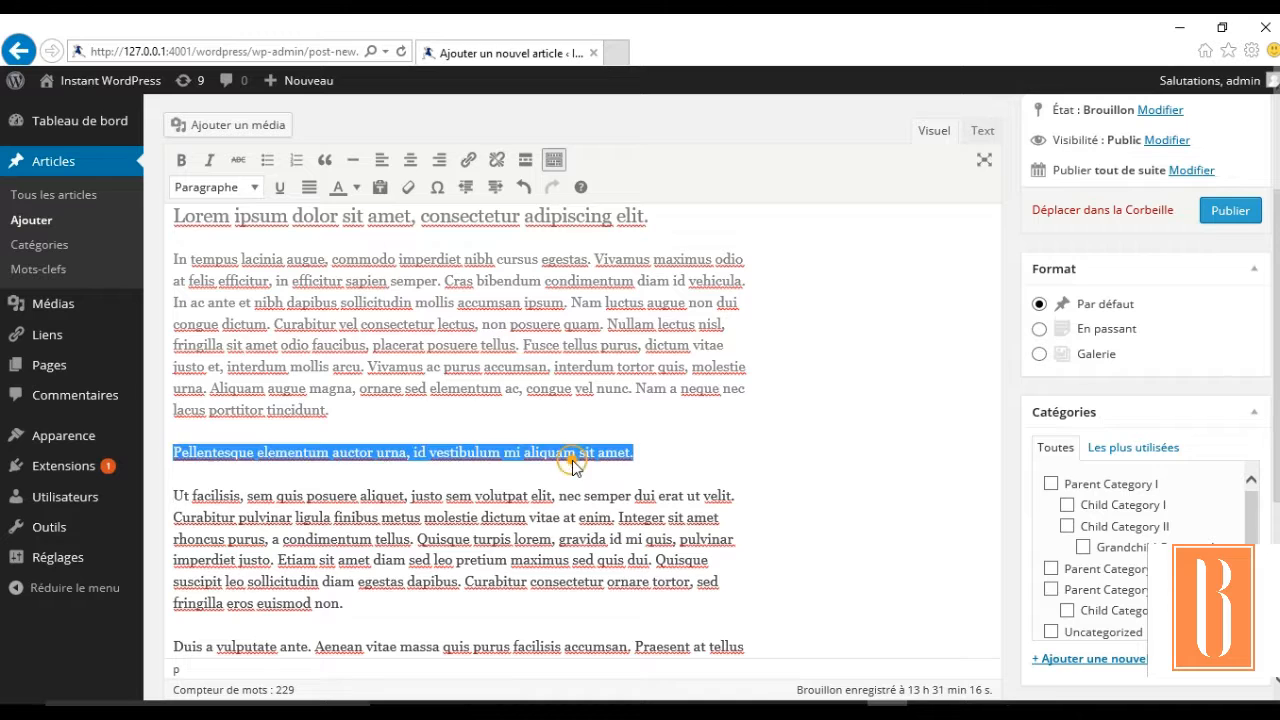
click(257, 190)
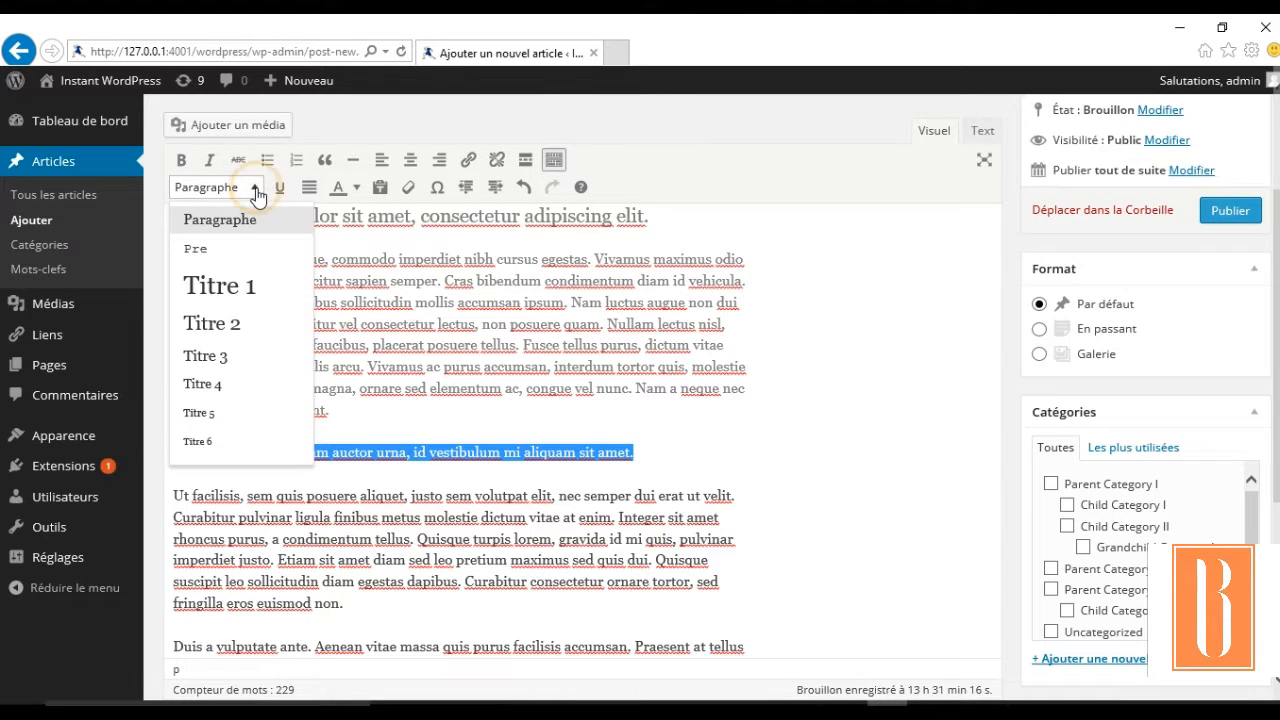
click(234, 324)
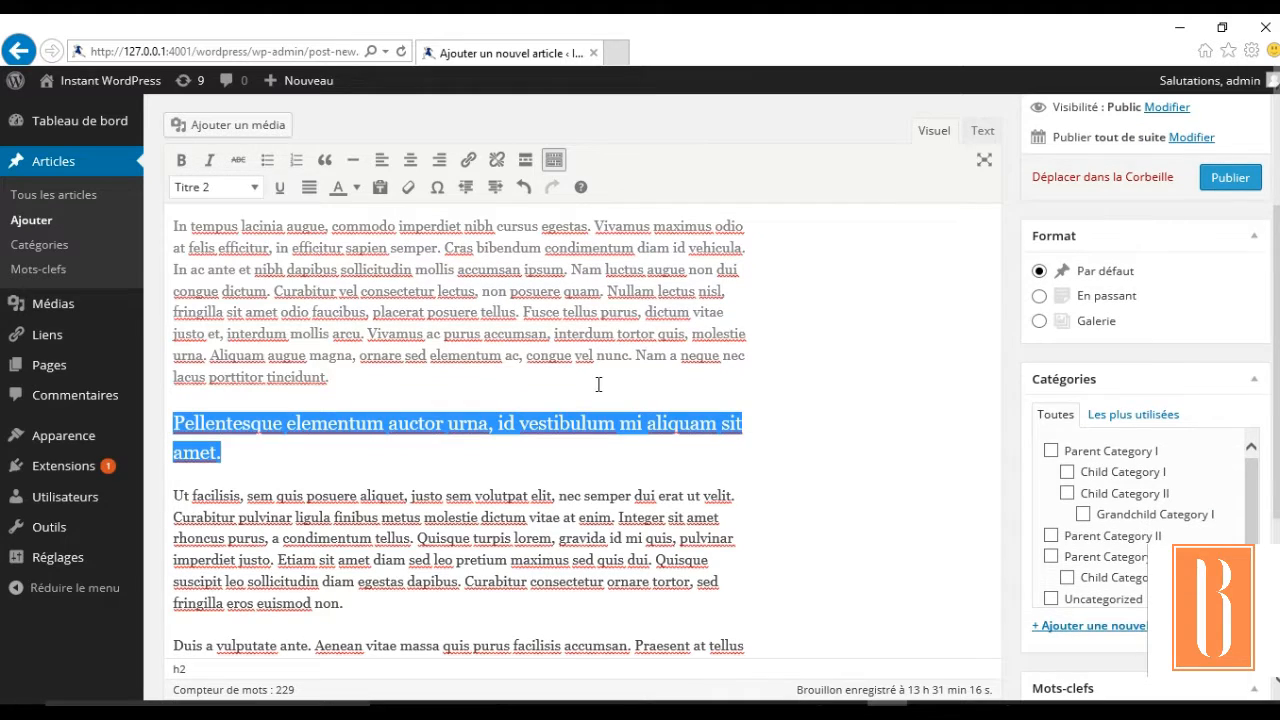
scroll(856, 434, down, 1)
scroll(856, 434, up, 3)
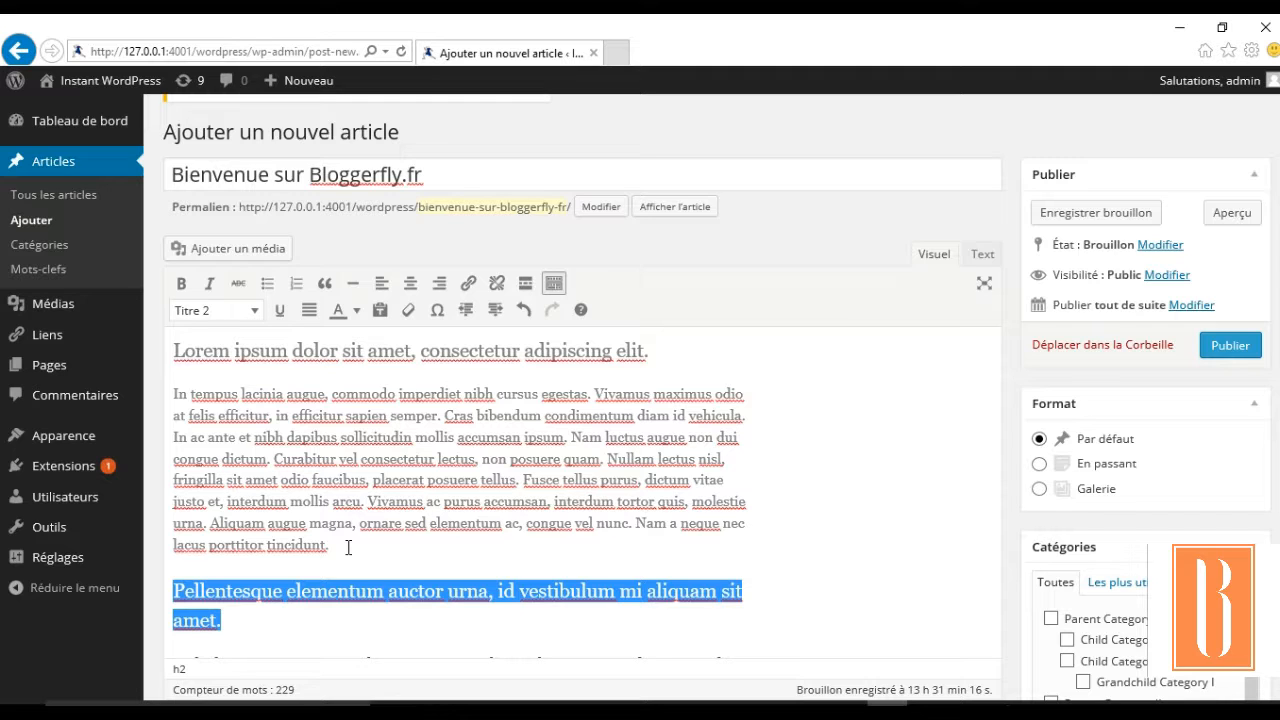
click(255, 312)
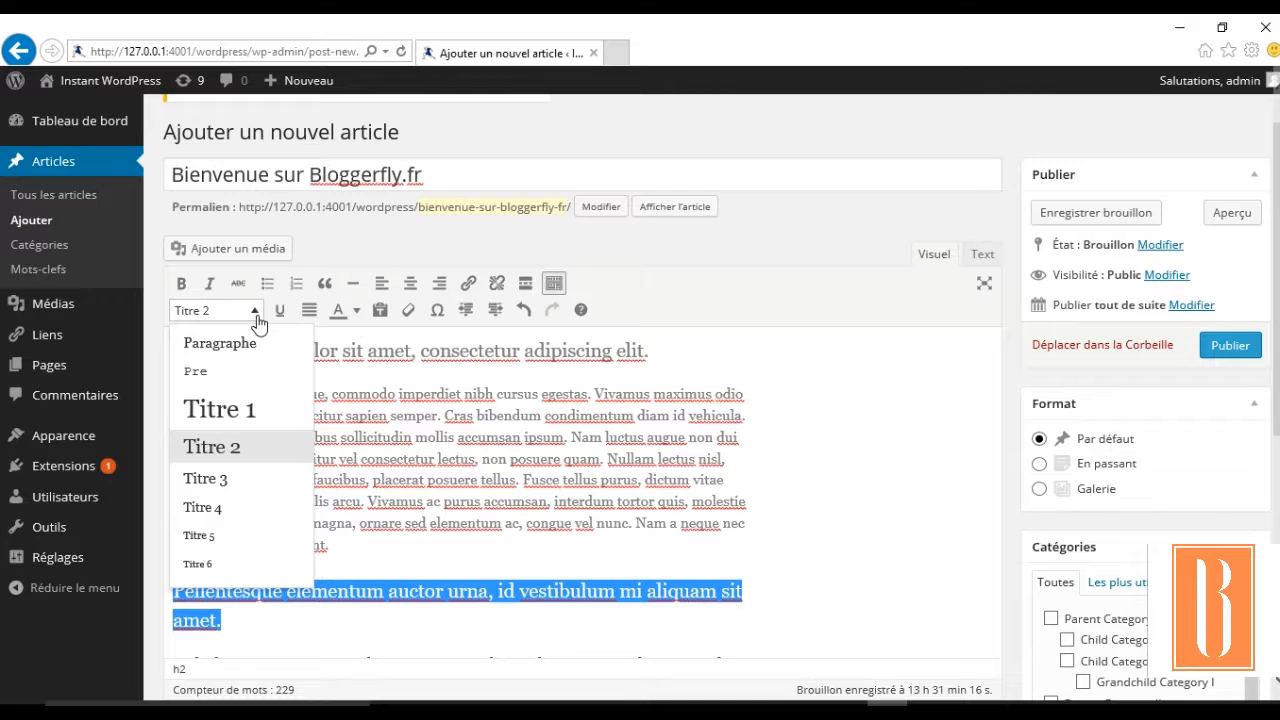
click(578, 413)
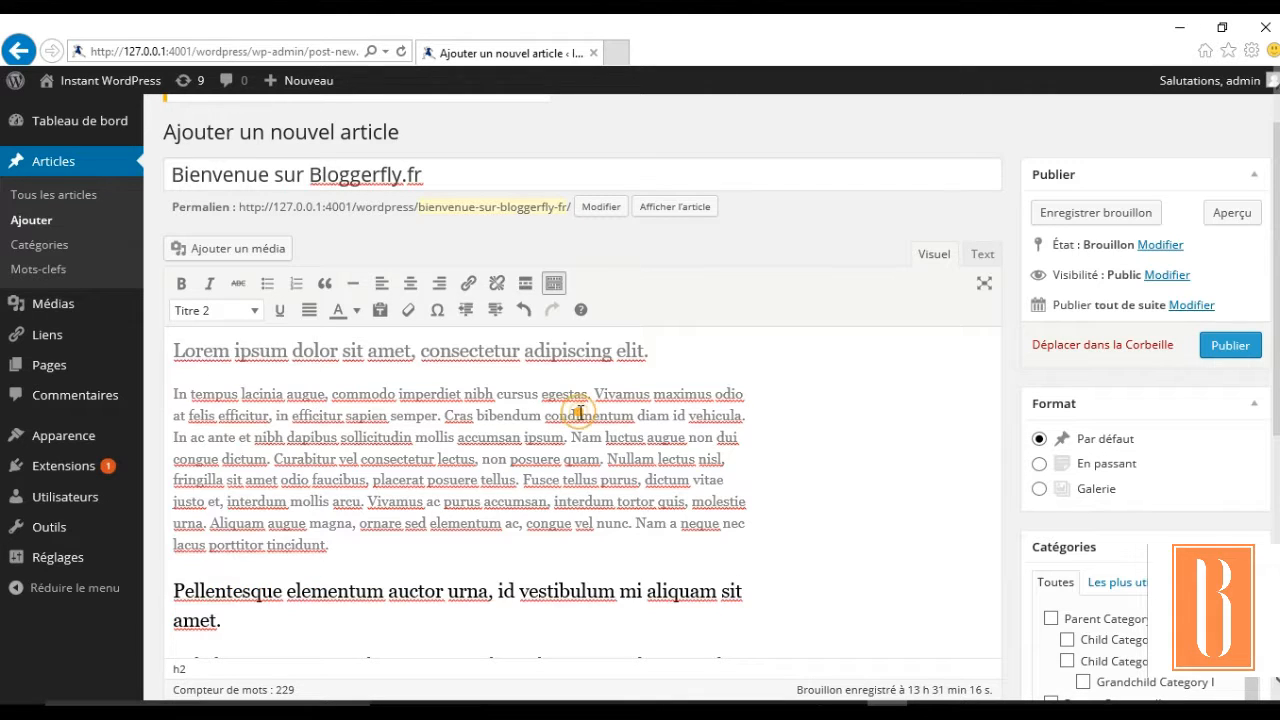
Step: Add the line "Bienvenue sur Bloggerfly.fr" above the "Lorem ipsum dolor sit amet" heading in the article body
click(173, 351)
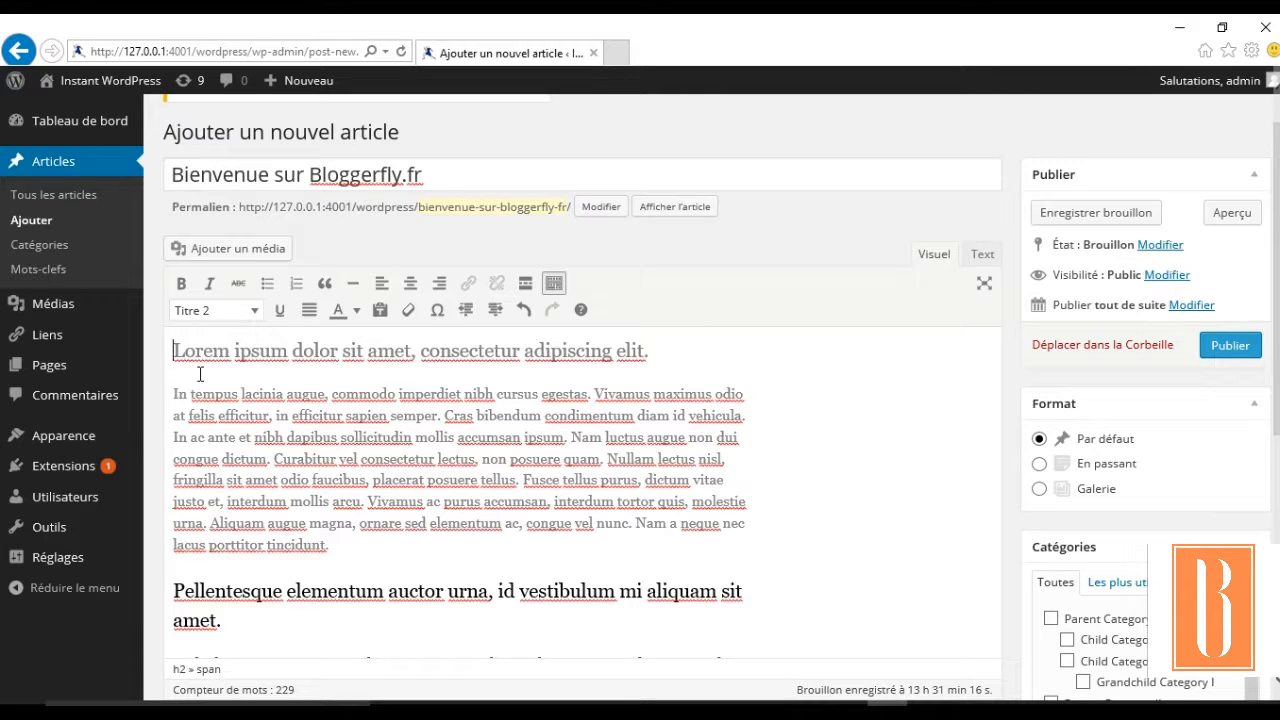
key(Return)
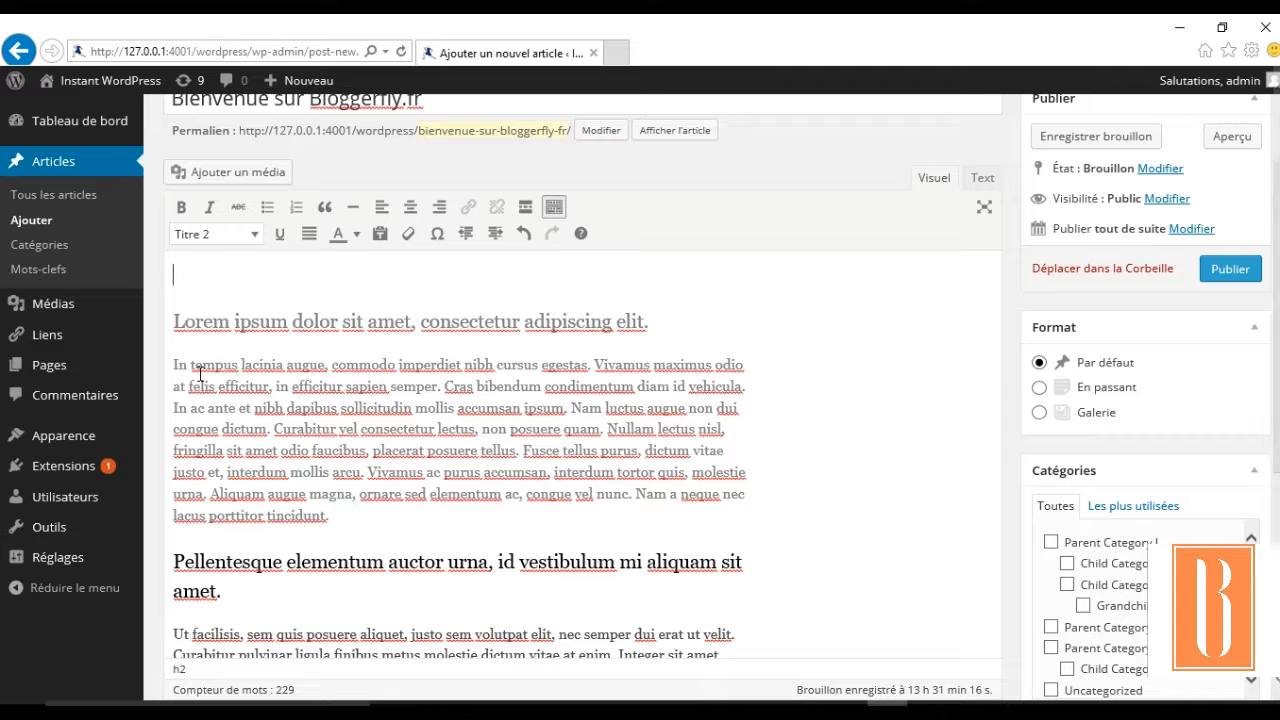
text(Bienv)
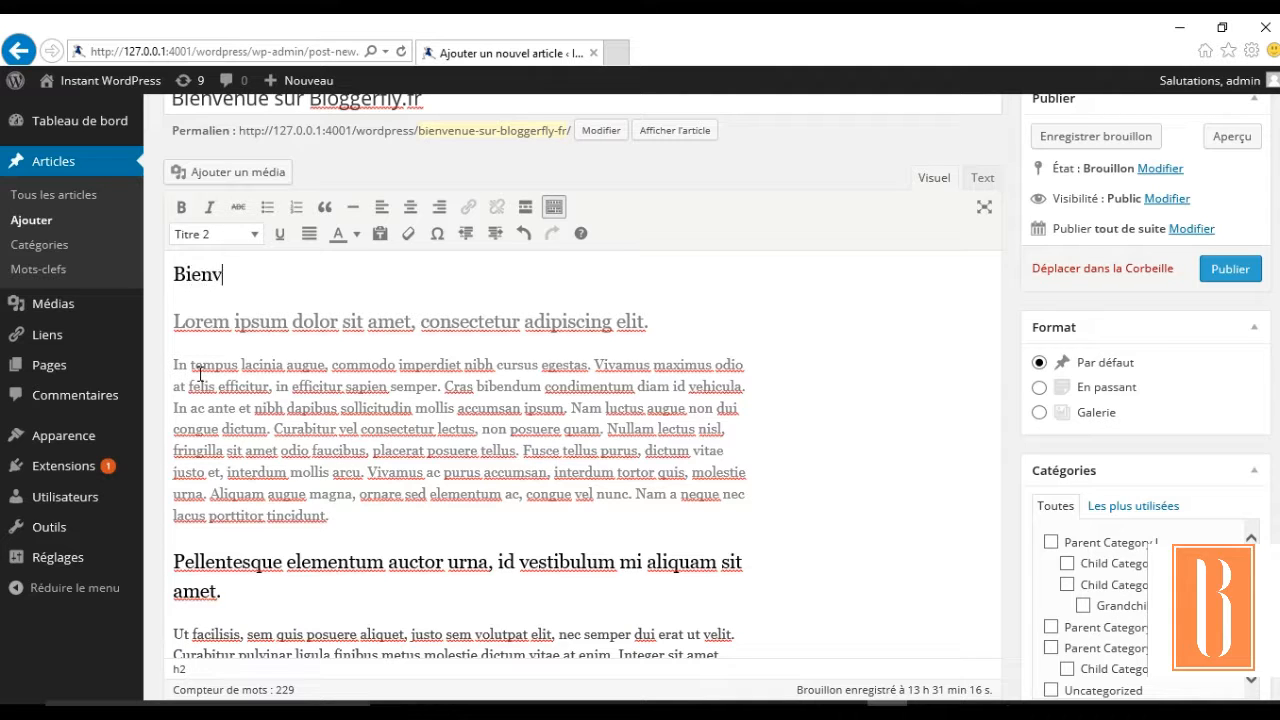
text(enue sur B)
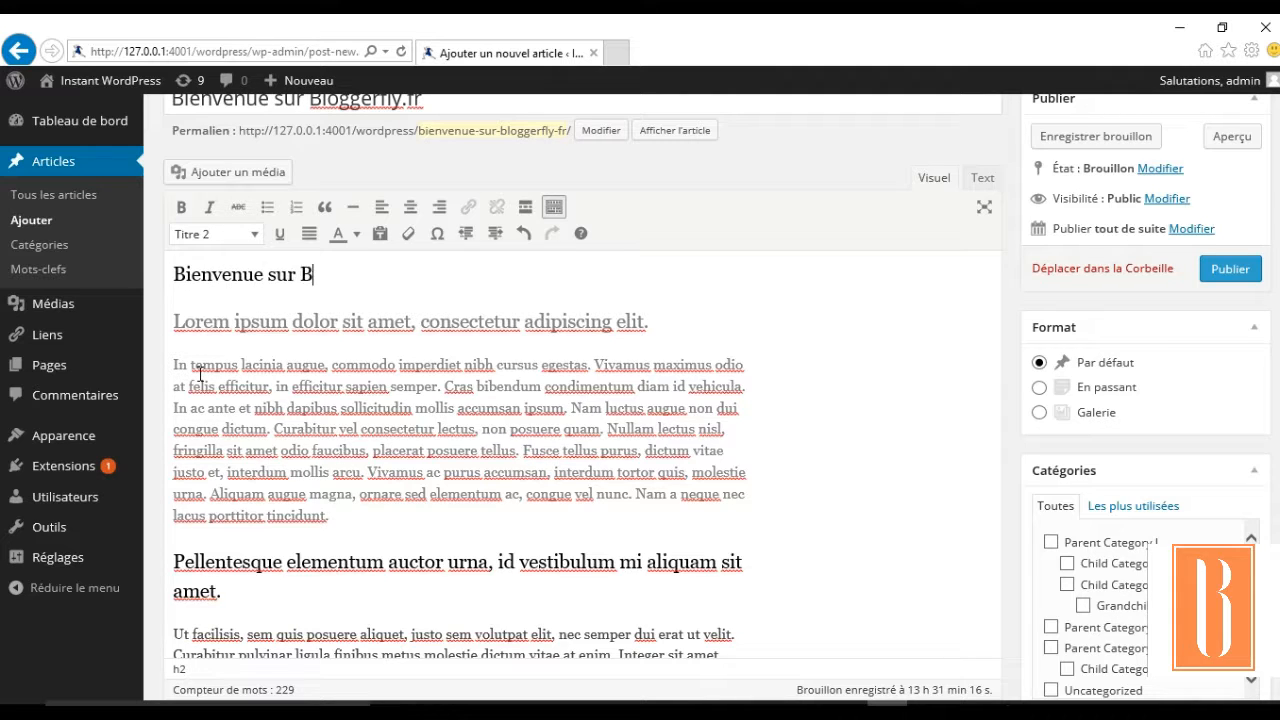
text(loggerfly.fr)
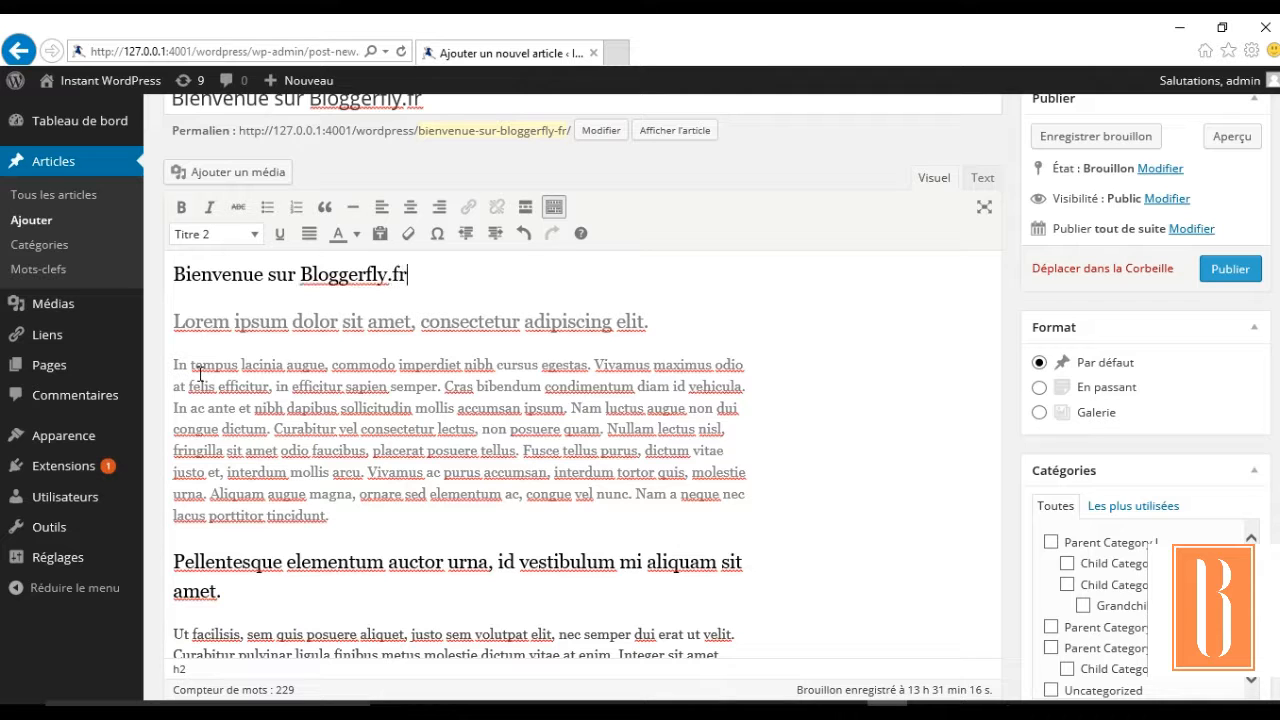
Step: Format the "Bienvenue sur Bloggerfly.fr" line in the article body as Titre 1
triple_click(246, 276)
click(252, 236)
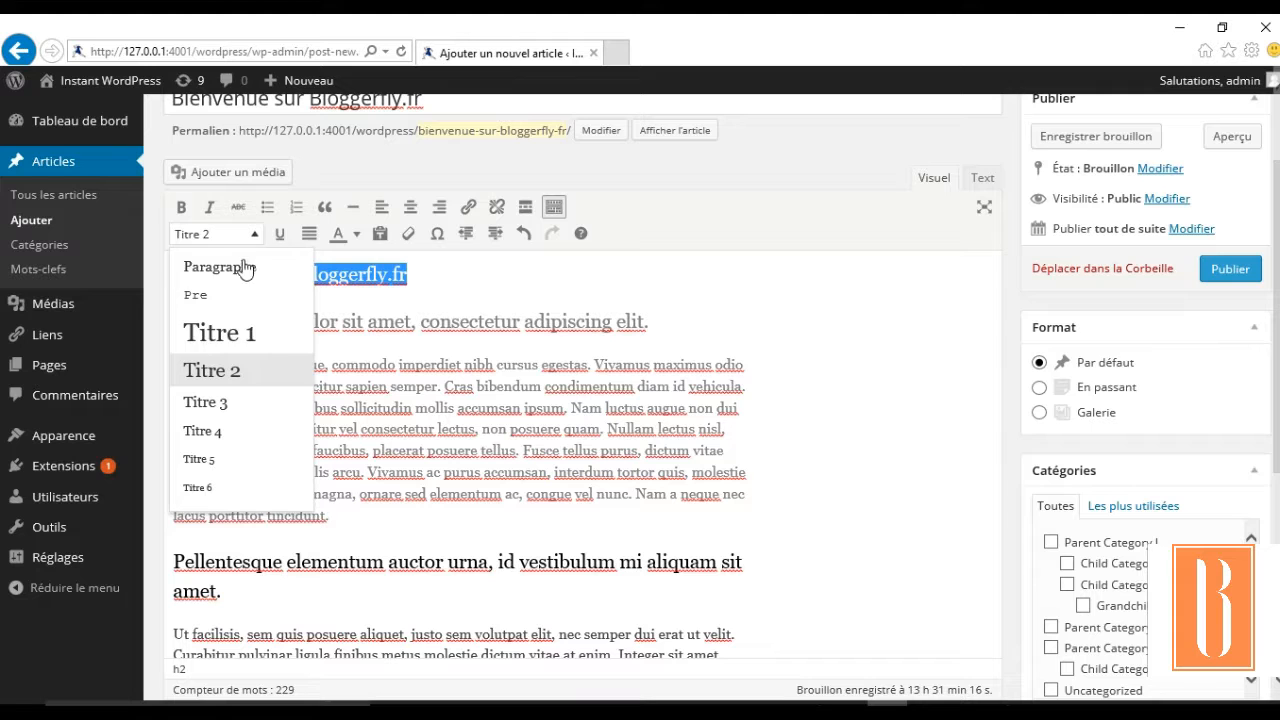
click(232, 334)
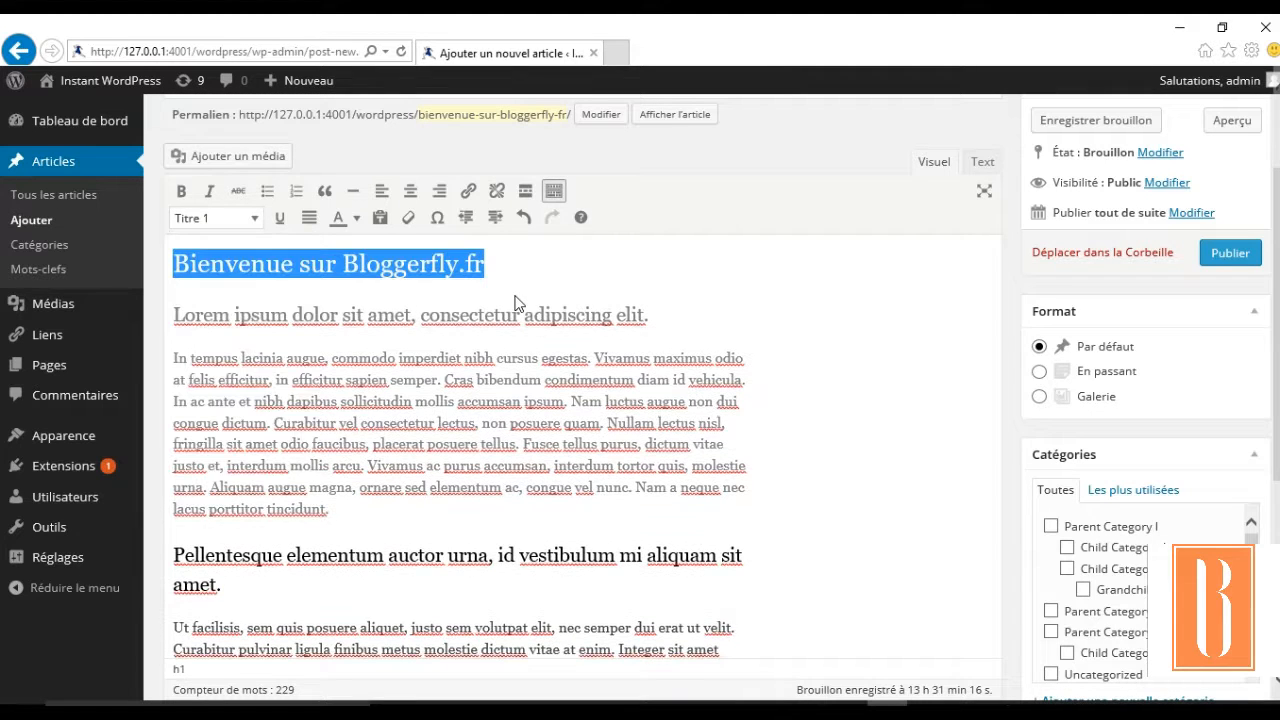
click(805, 370)
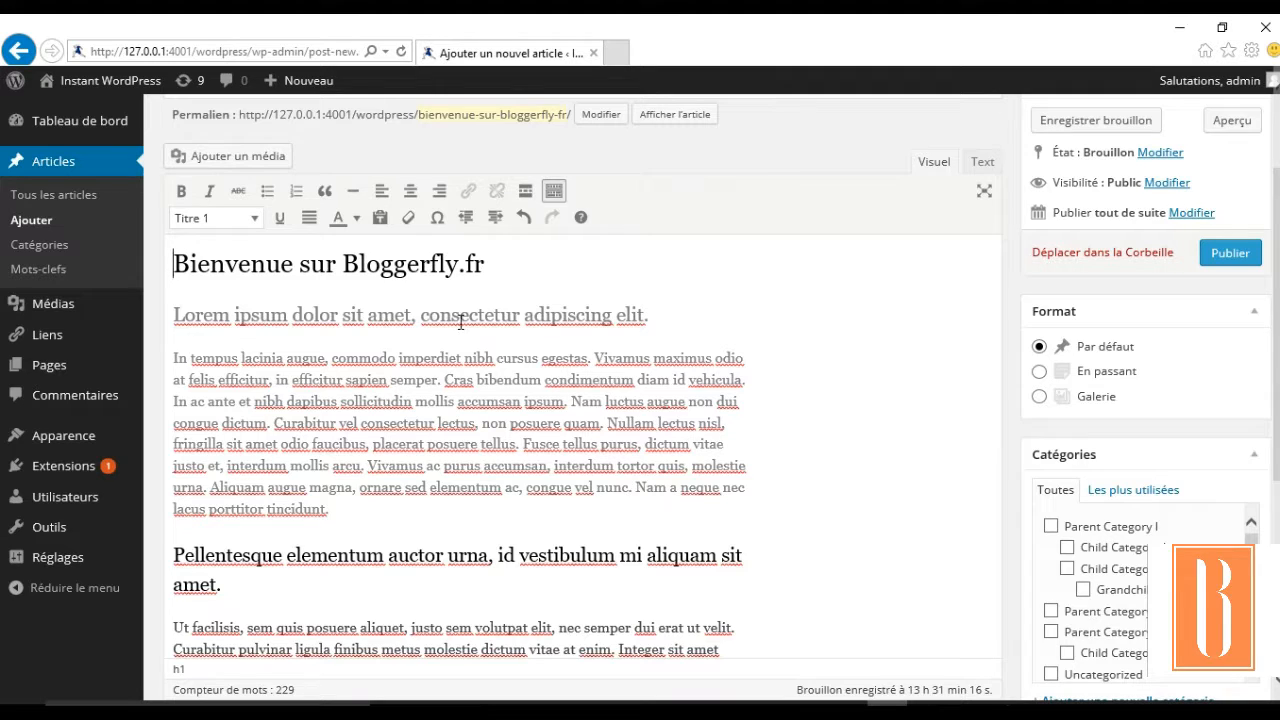
Step: Add an empty line above the "Lorem ipsum dolor sit amet" heading and choose the orange Bloggerfly logo from the media library for it
click(174, 318)
key(Return)
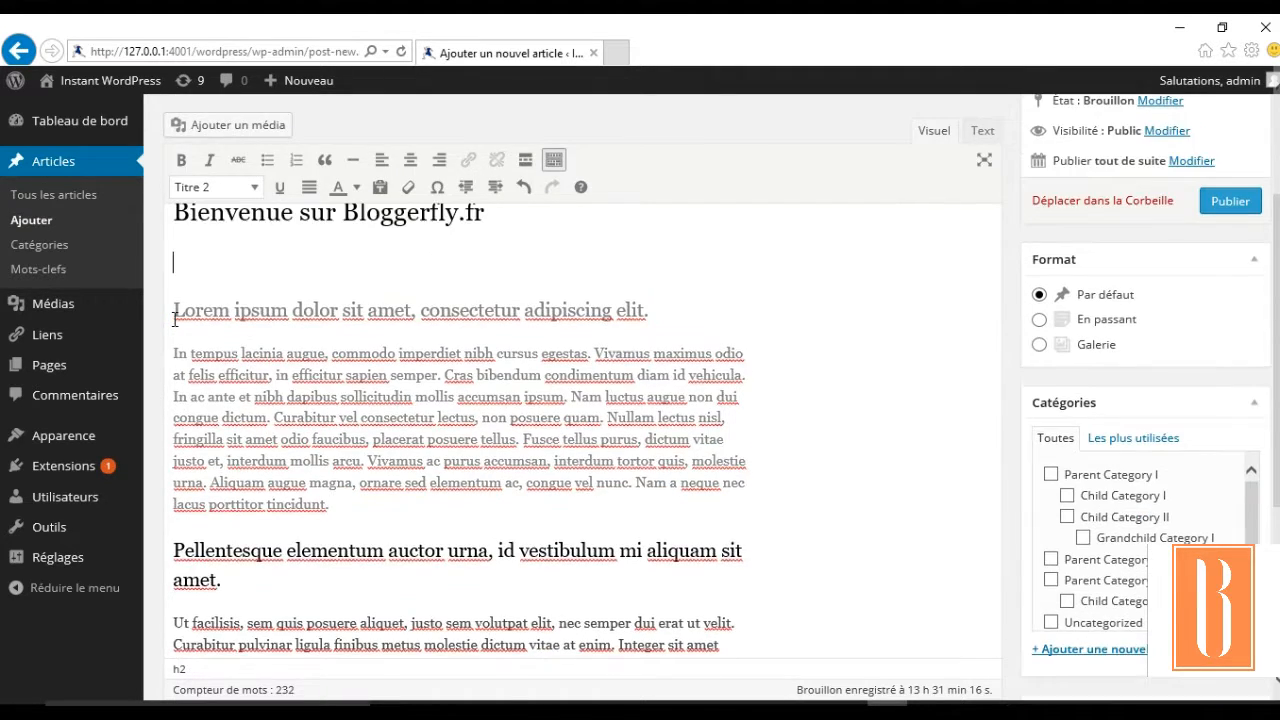
click(260, 130)
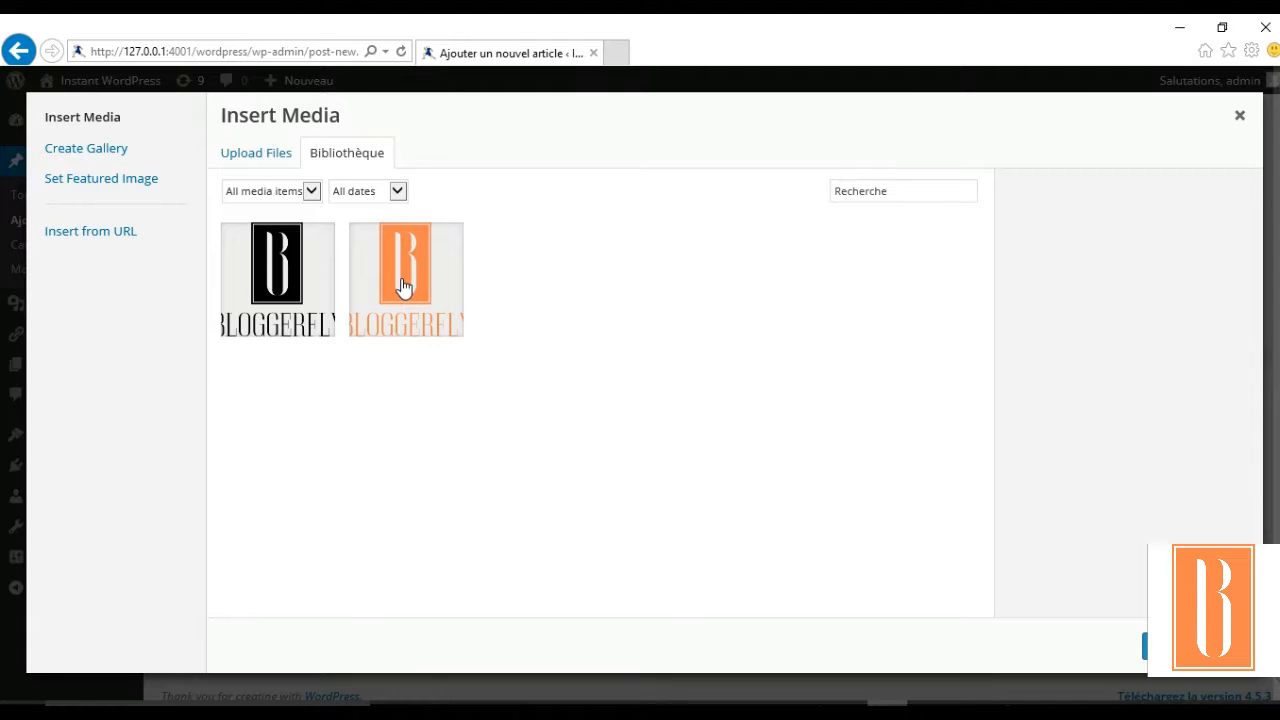
click(404, 278)
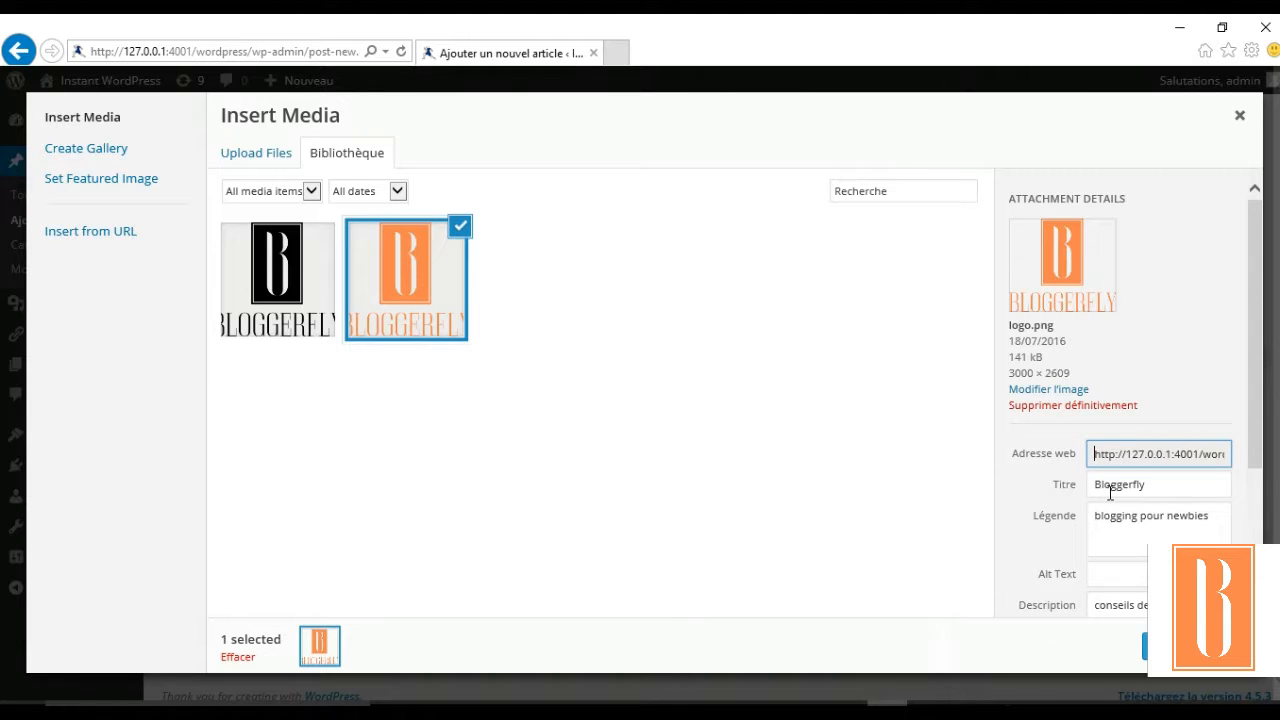
Step: Insert the chosen logo into the article at Moyenne size with an empty Légende
click(1194, 516)
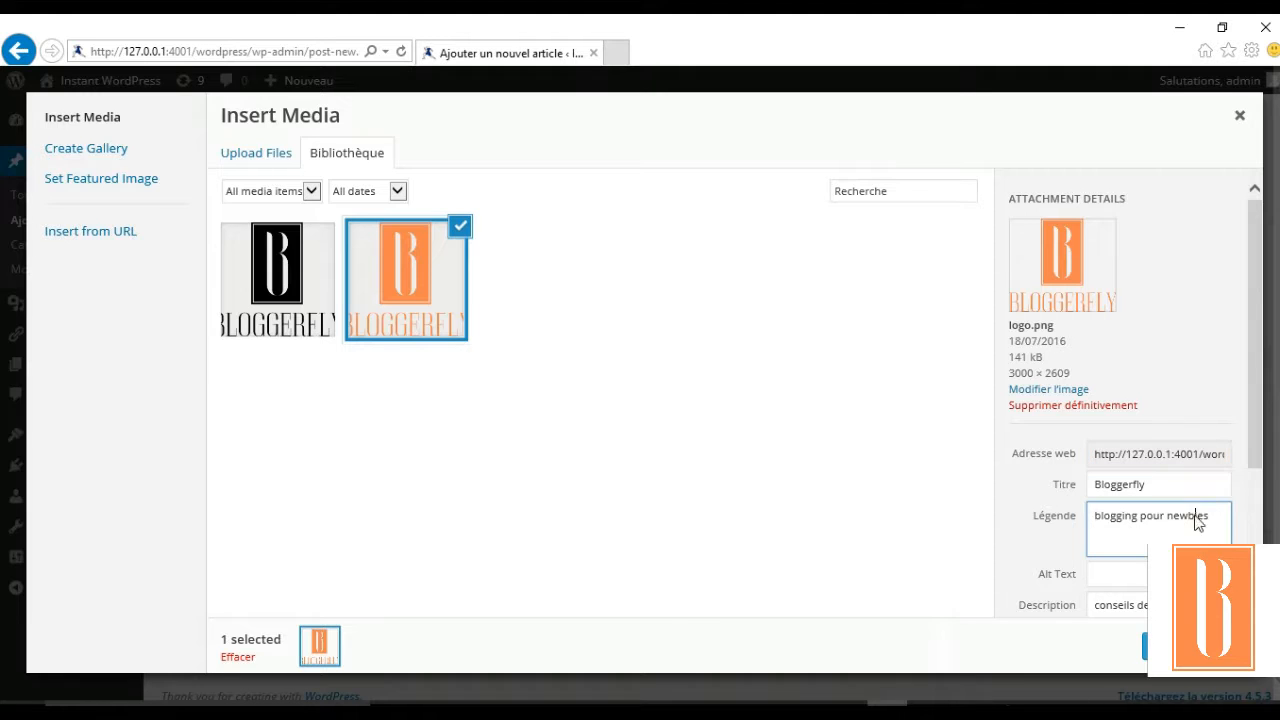
triple_click(1195, 516)
key(BackSpace)
scroll(1130, 400, down, 2)
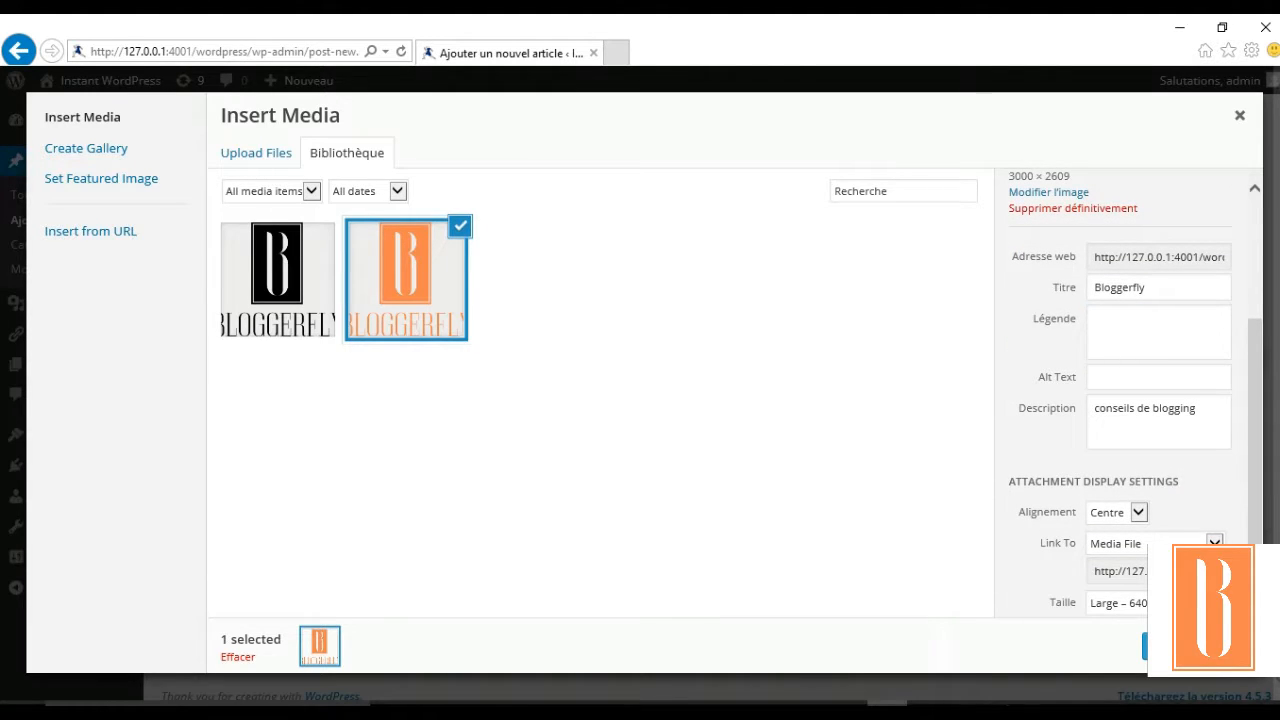
click(1115, 603)
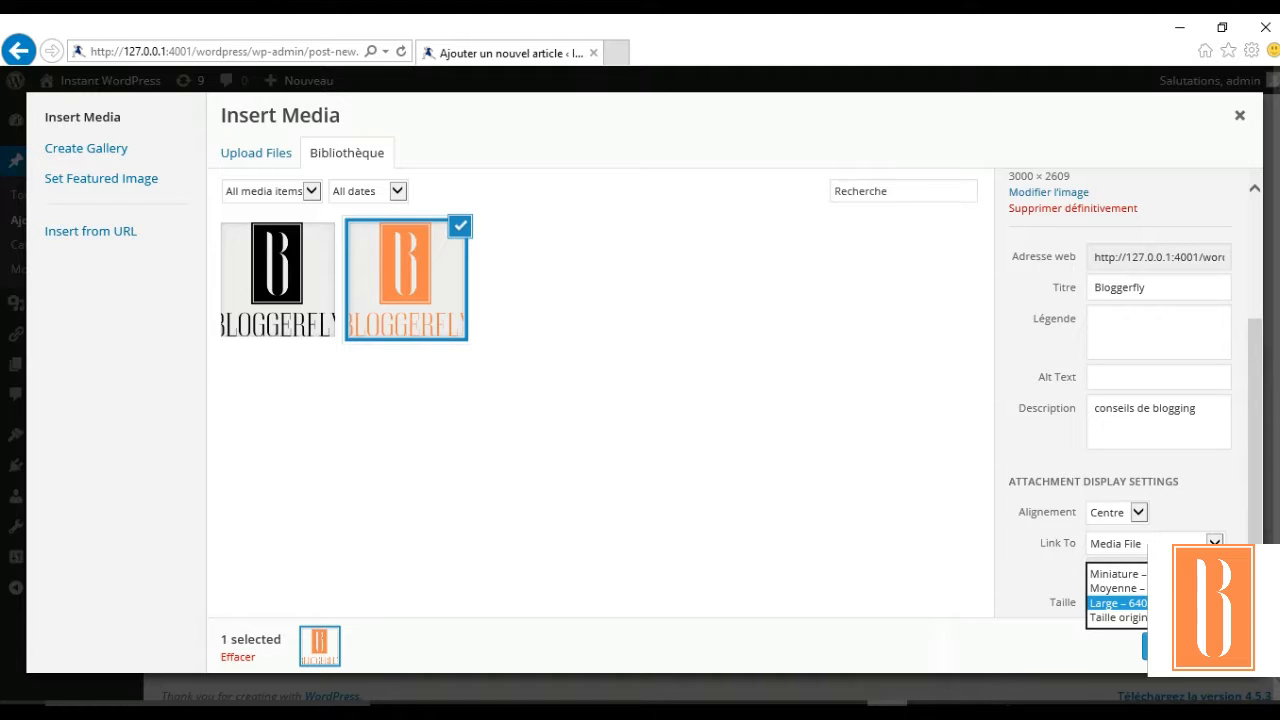
click(1110, 583)
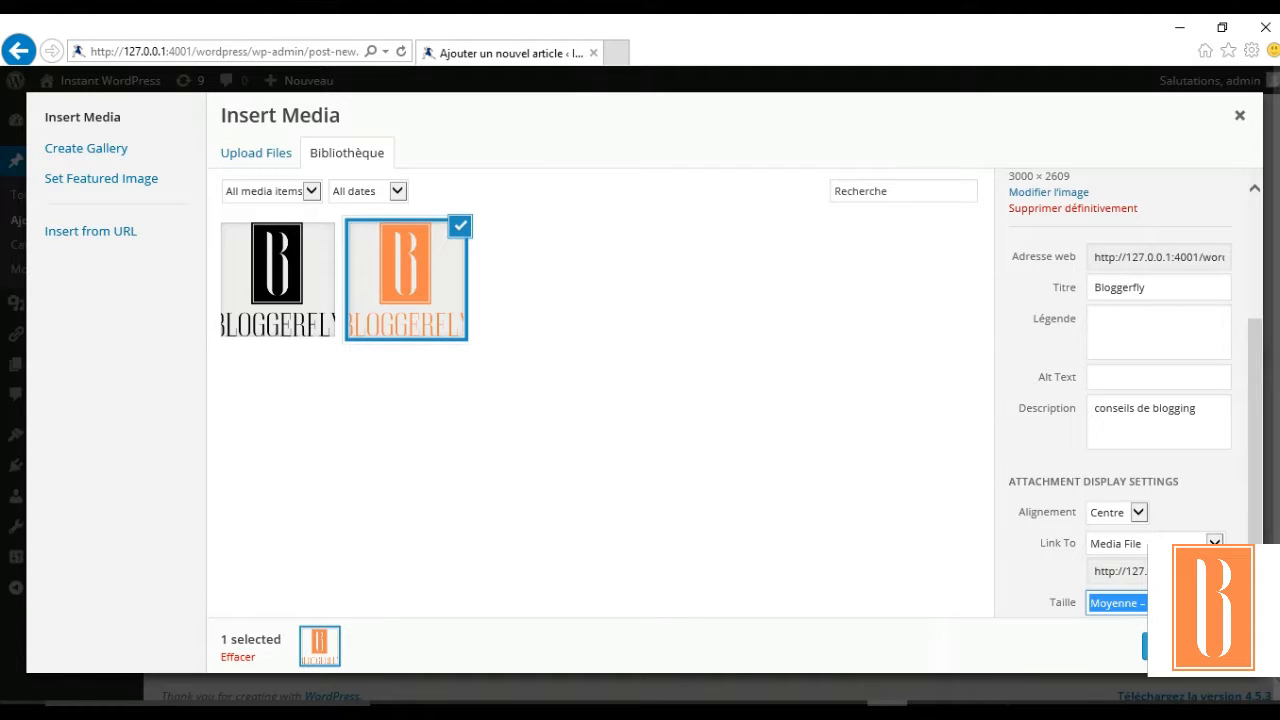
click(1195, 646)
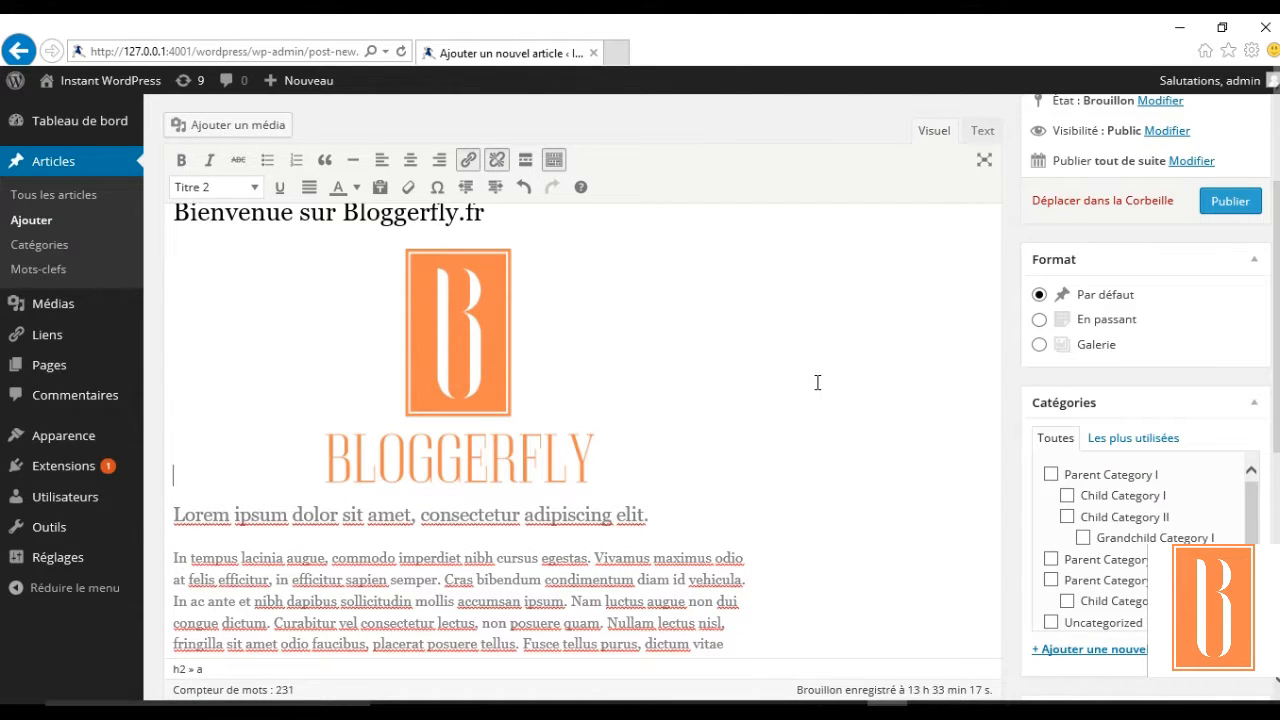
Step: Preview the article and examine how its title, logo, headings and paragraphs are laid out down to the end
click(1276, 143)
click(1232, 266)
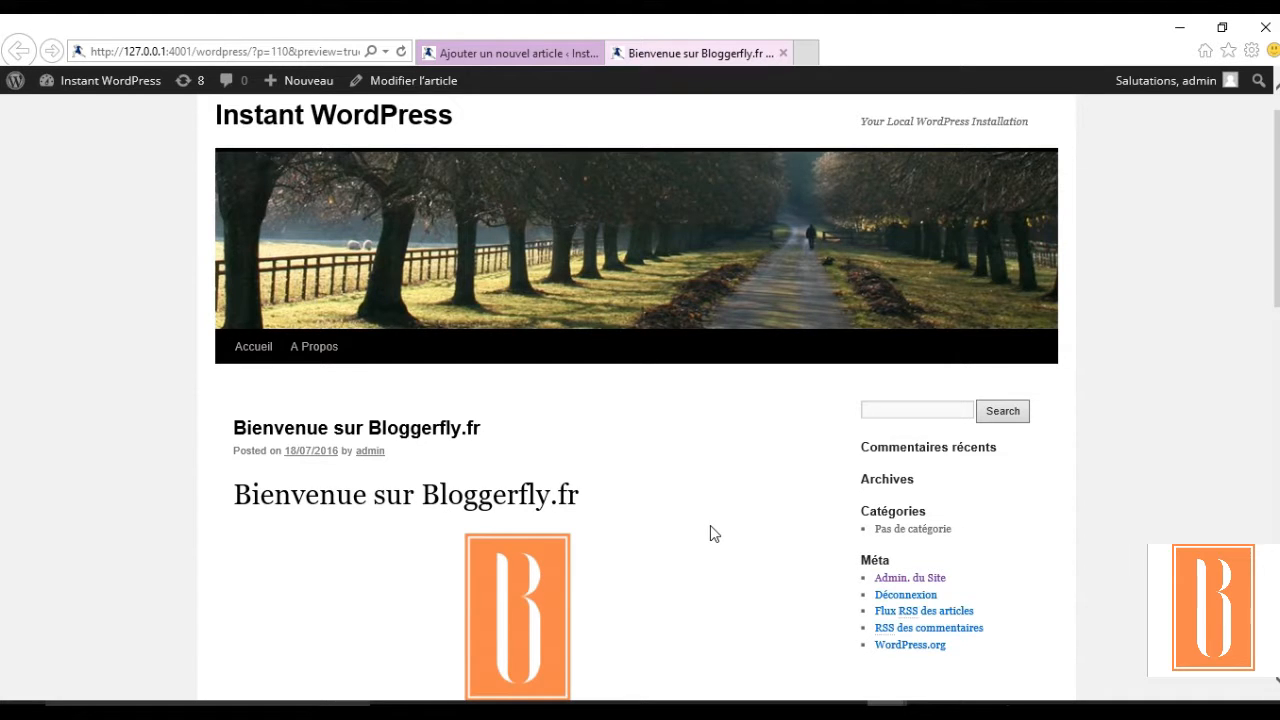
scroll(711, 531, down, 3)
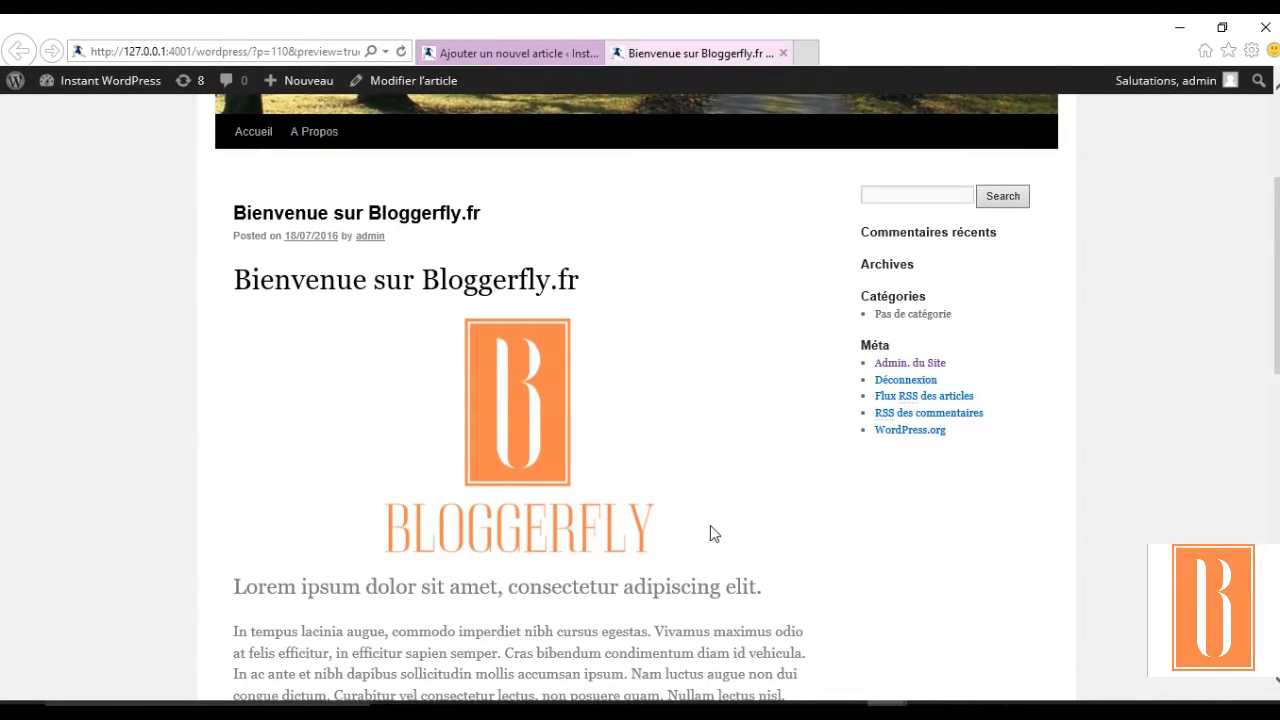
scroll(710, 527, down, 2)
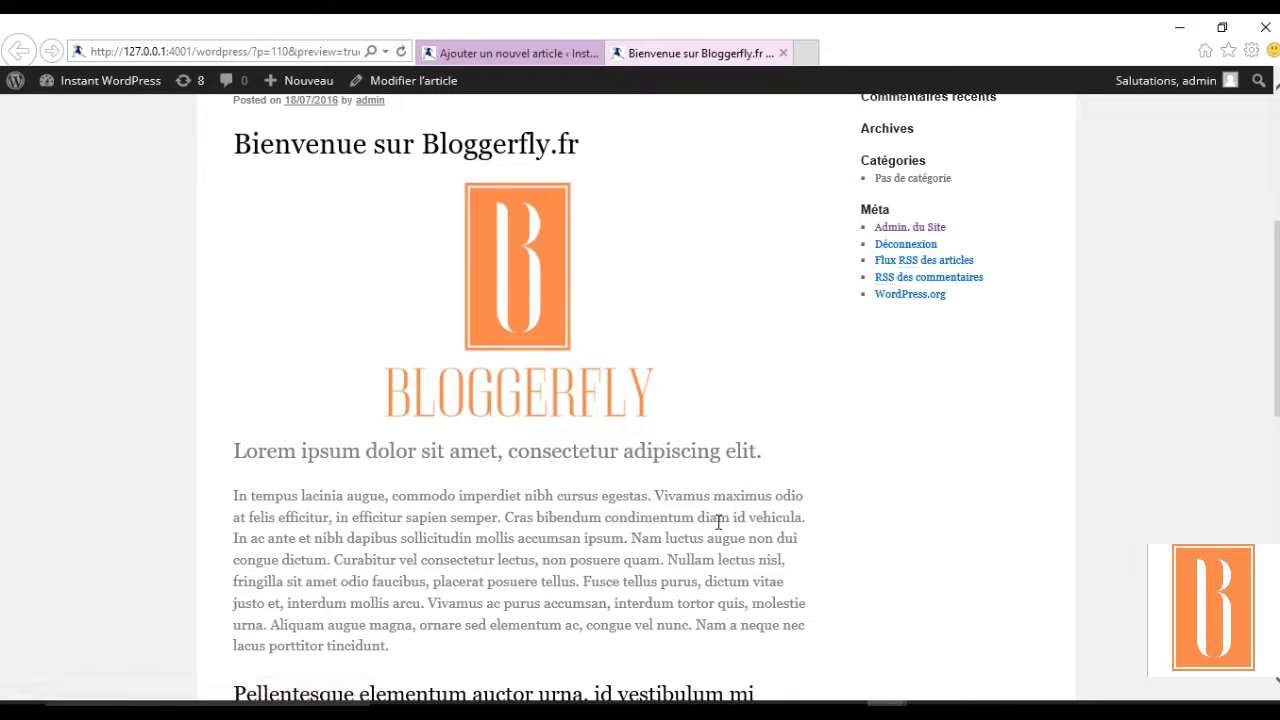
scroll(786, 566, down, 1)
scroll(786, 566, down, 3)
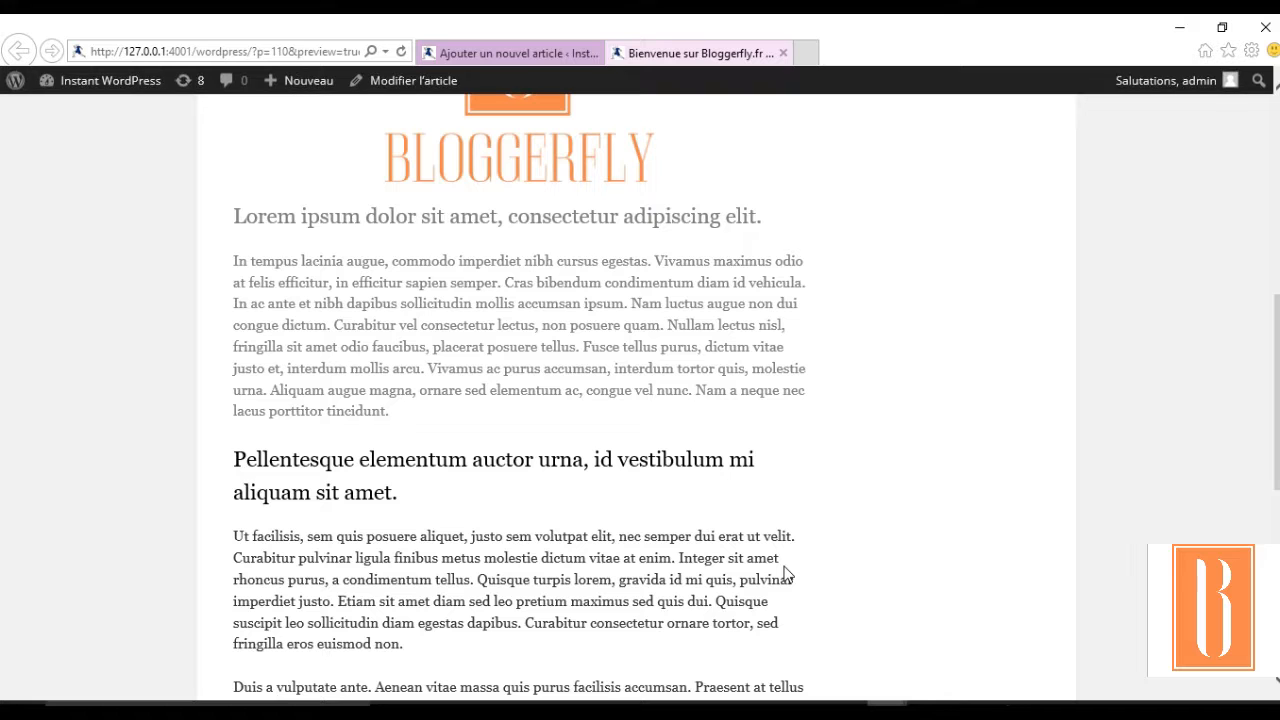
scroll(786, 575, down, 1)
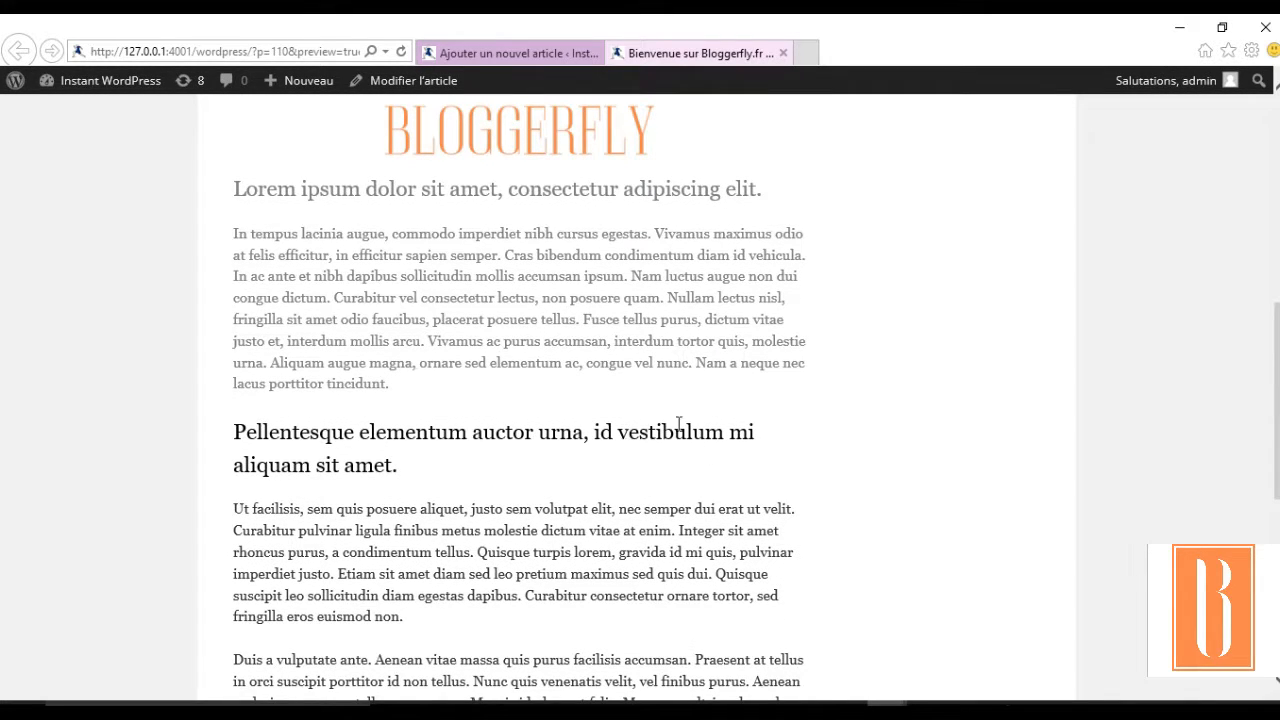
scroll(846, 537, down, 1)
scroll(846, 537, down, 2)
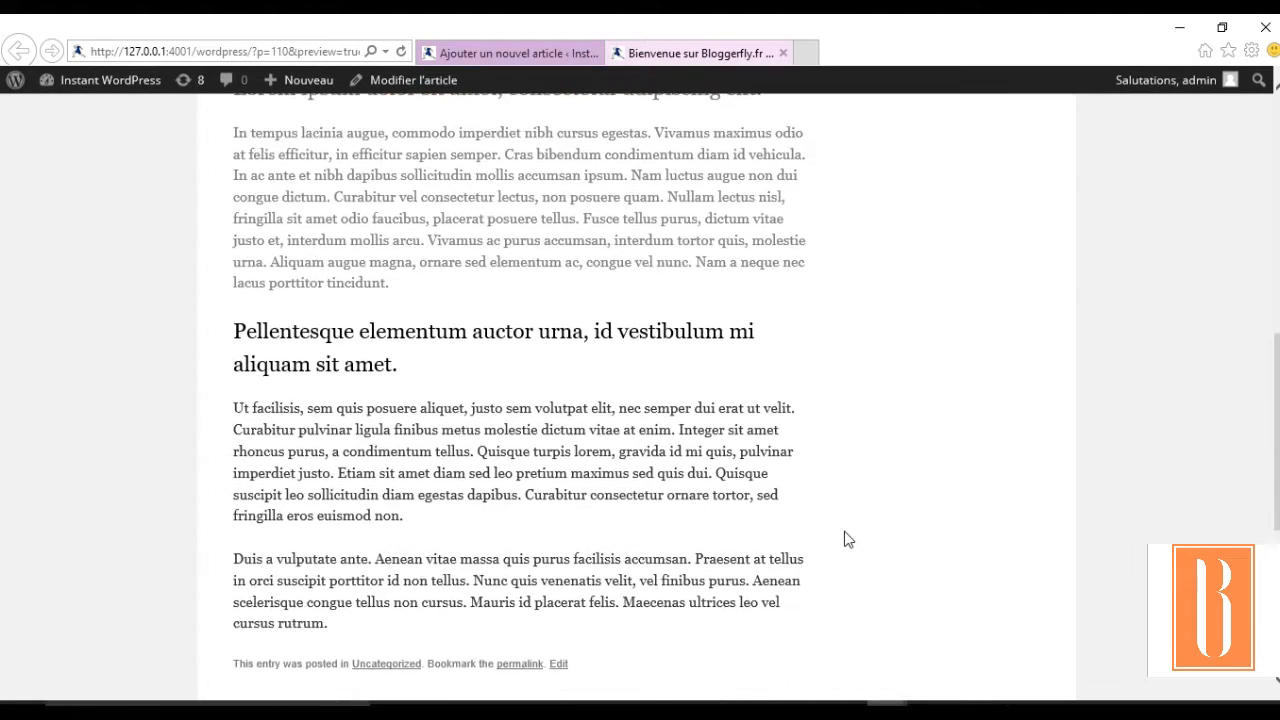
scroll(846, 537, up, 3)
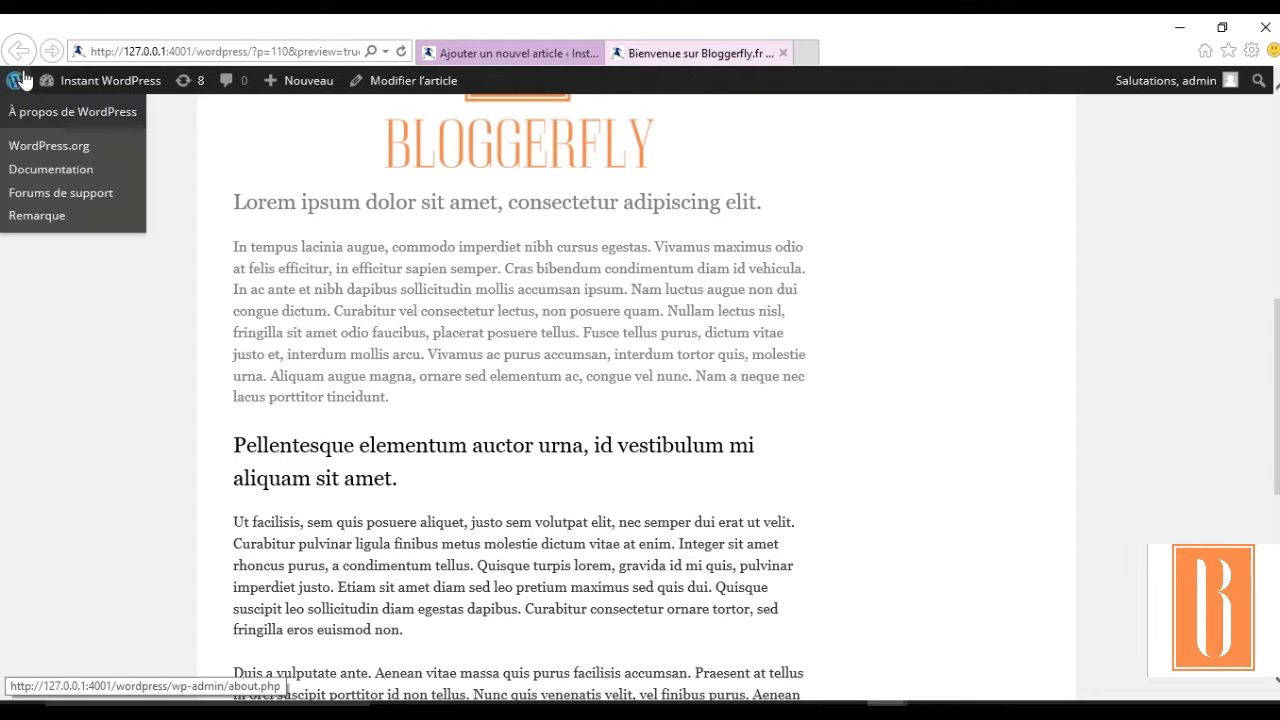
Step: Return to the article editor and delete the "Bienvenue sur Bloggerfly.fr" heading above the logo in the body
click(503, 56)
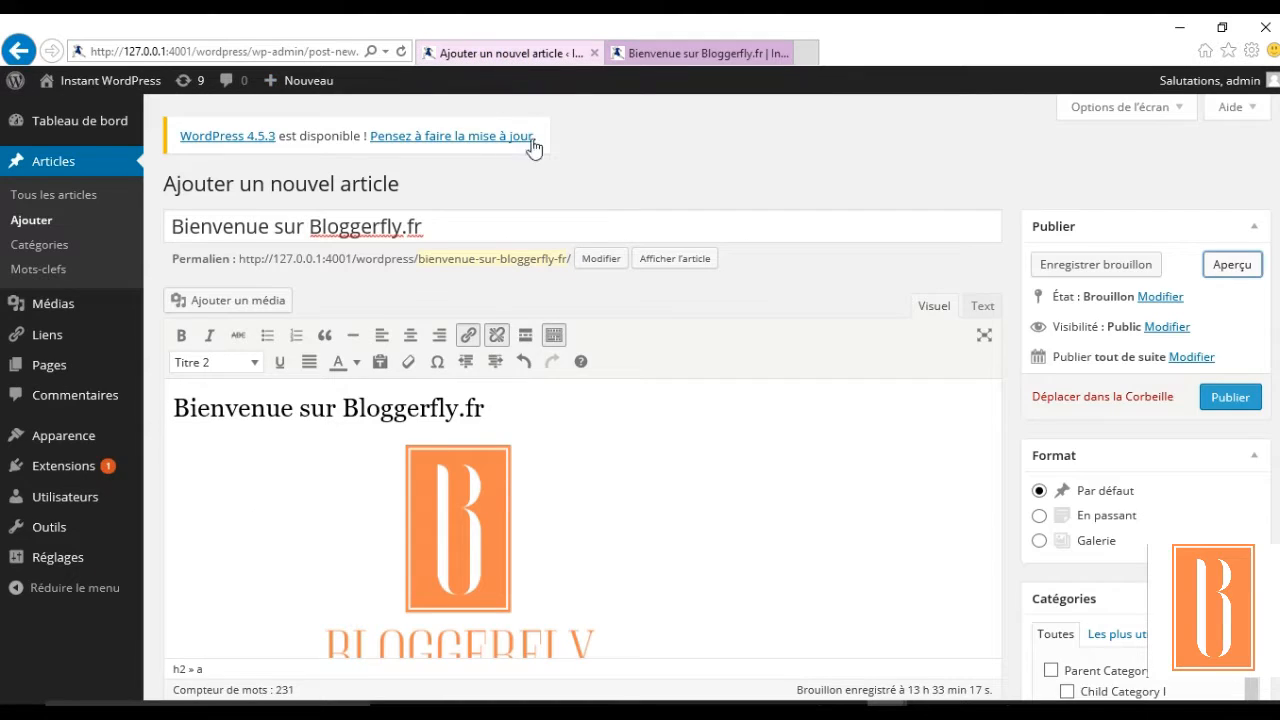
click(471, 410)
triple_click(471, 410)
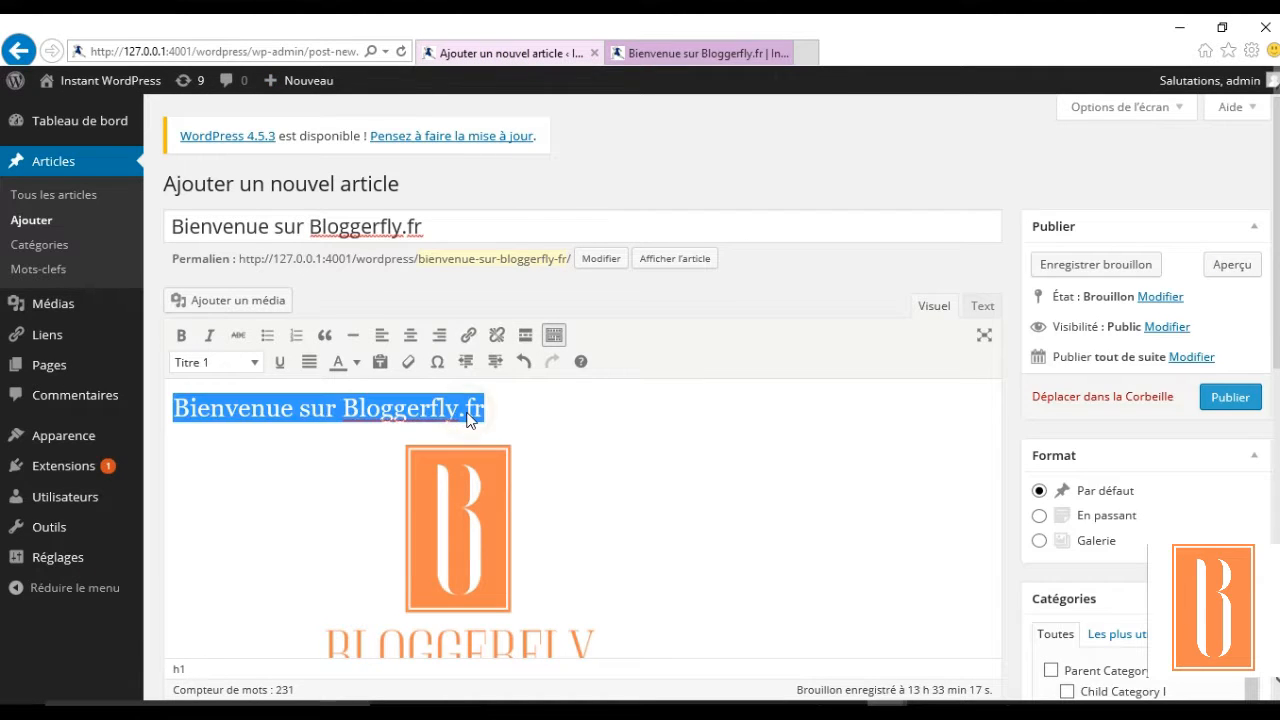
key(BackSpace)
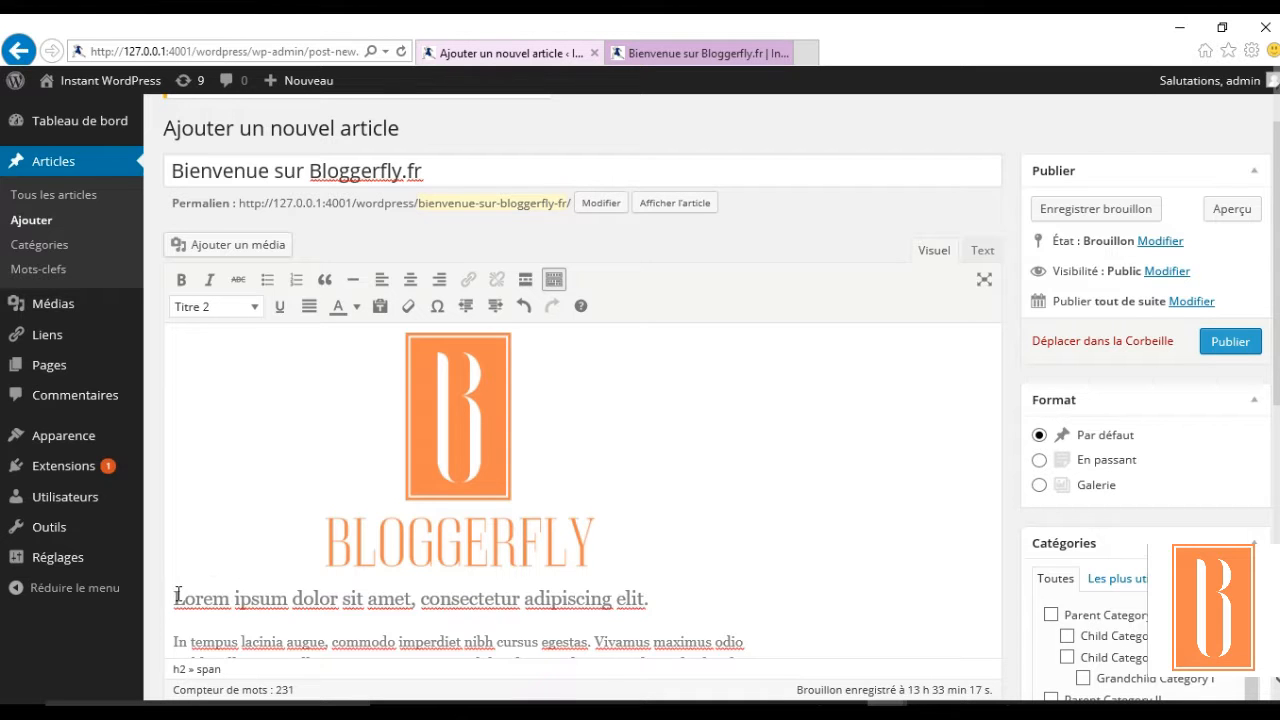
Step: Colour the heading "Lorem ipsum dolor sit amet, consectetur adipiscing elit." black
scroll(680, 584, down, 5)
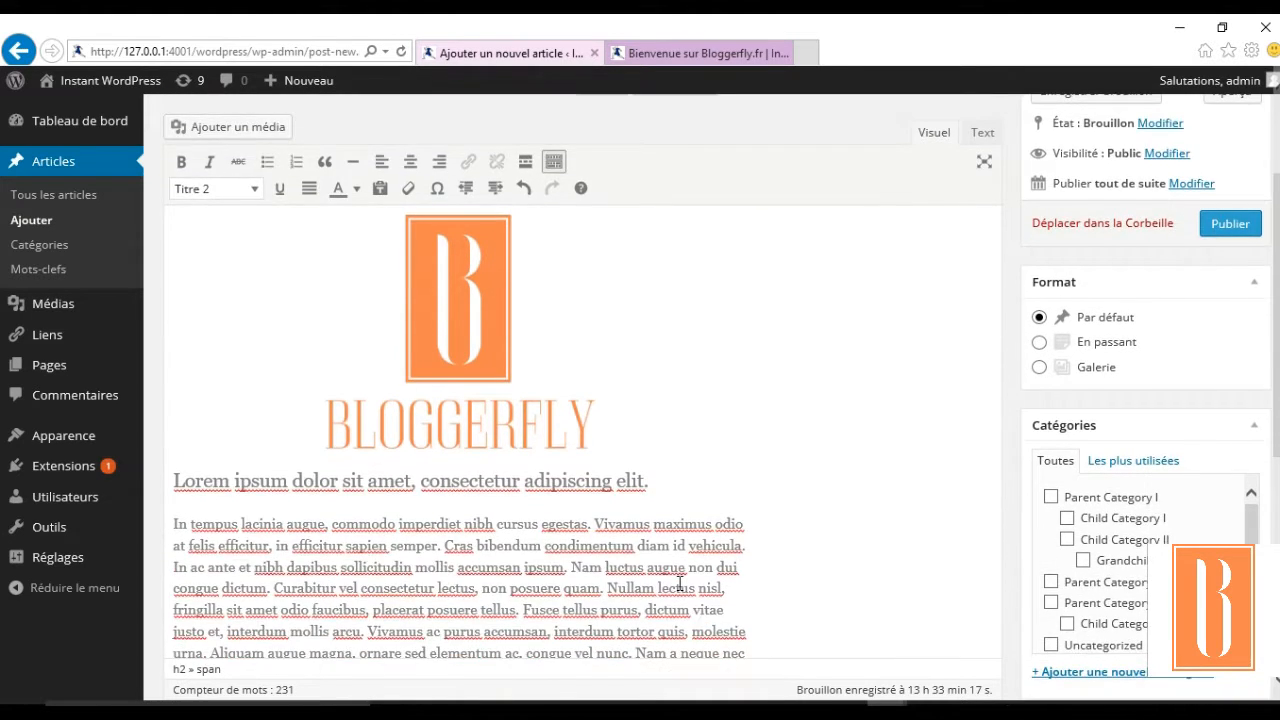
scroll(679, 584, down, 1)
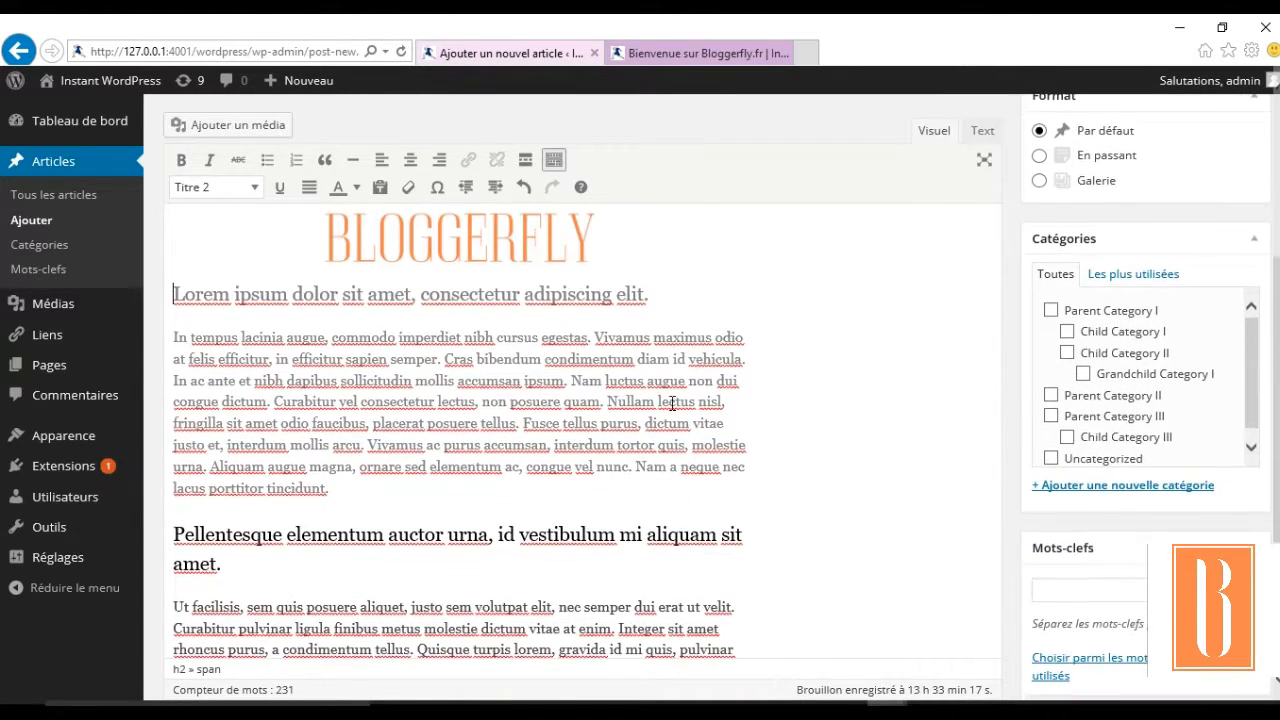
triple_click(604, 296)
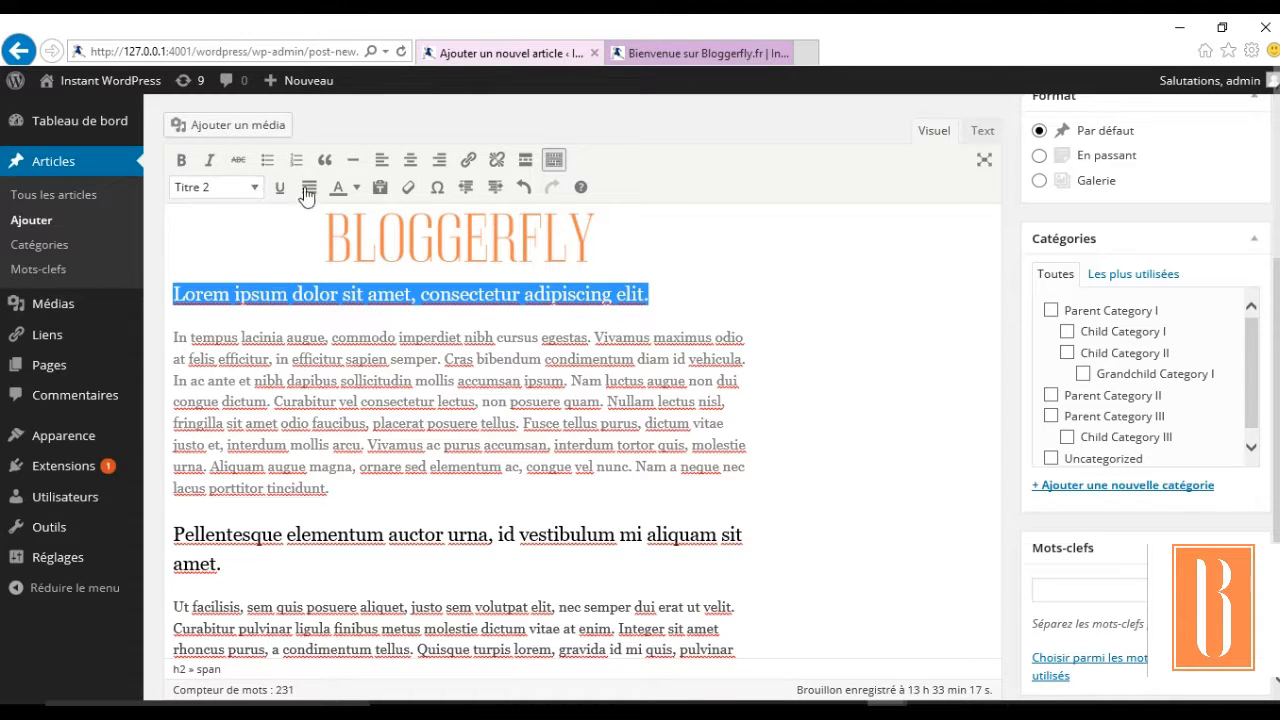
click(356, 188)
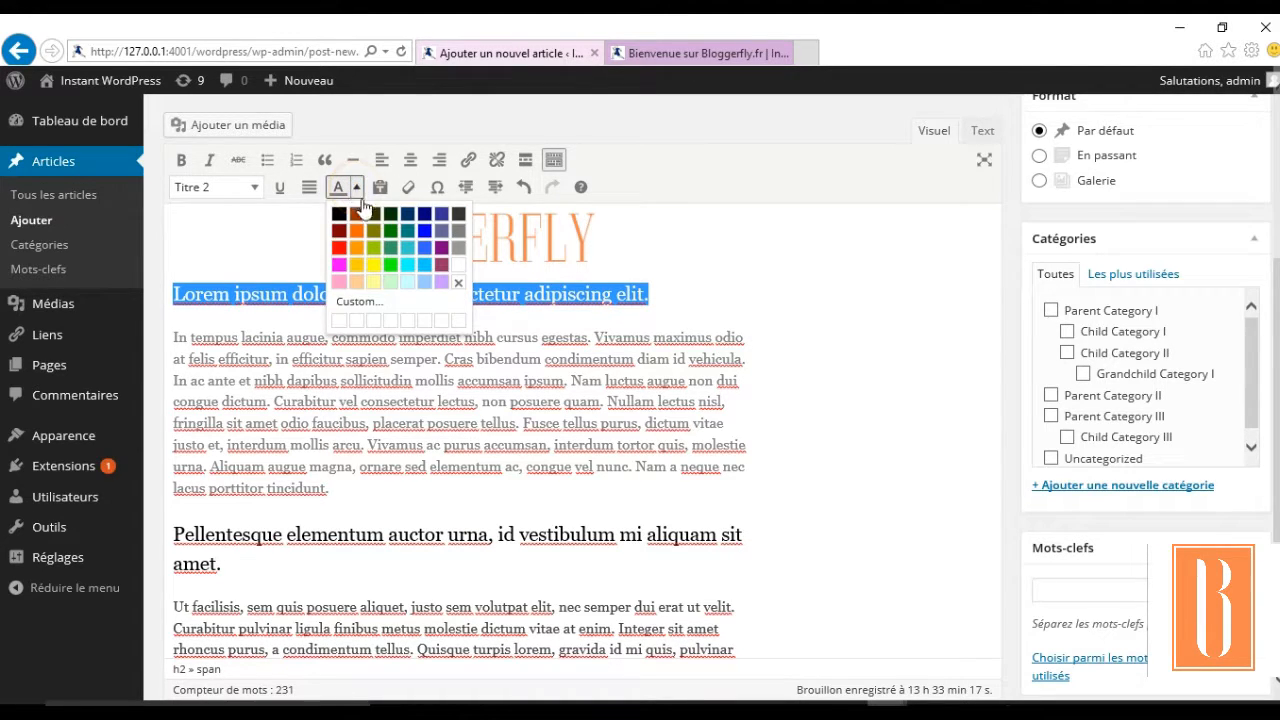
click(339, 214)
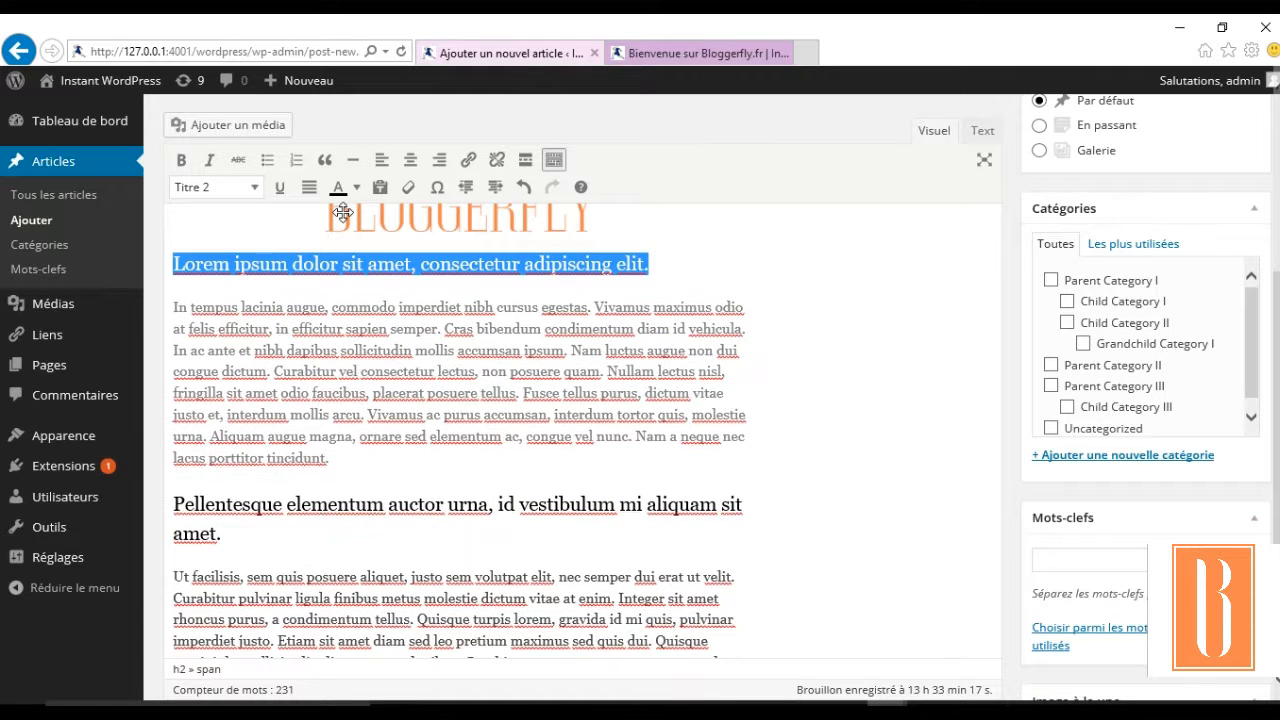
click(887, 364)
Step: Create a new category named "blog" without a parent and assign it to the article
scroll(837, 486, down, 3)
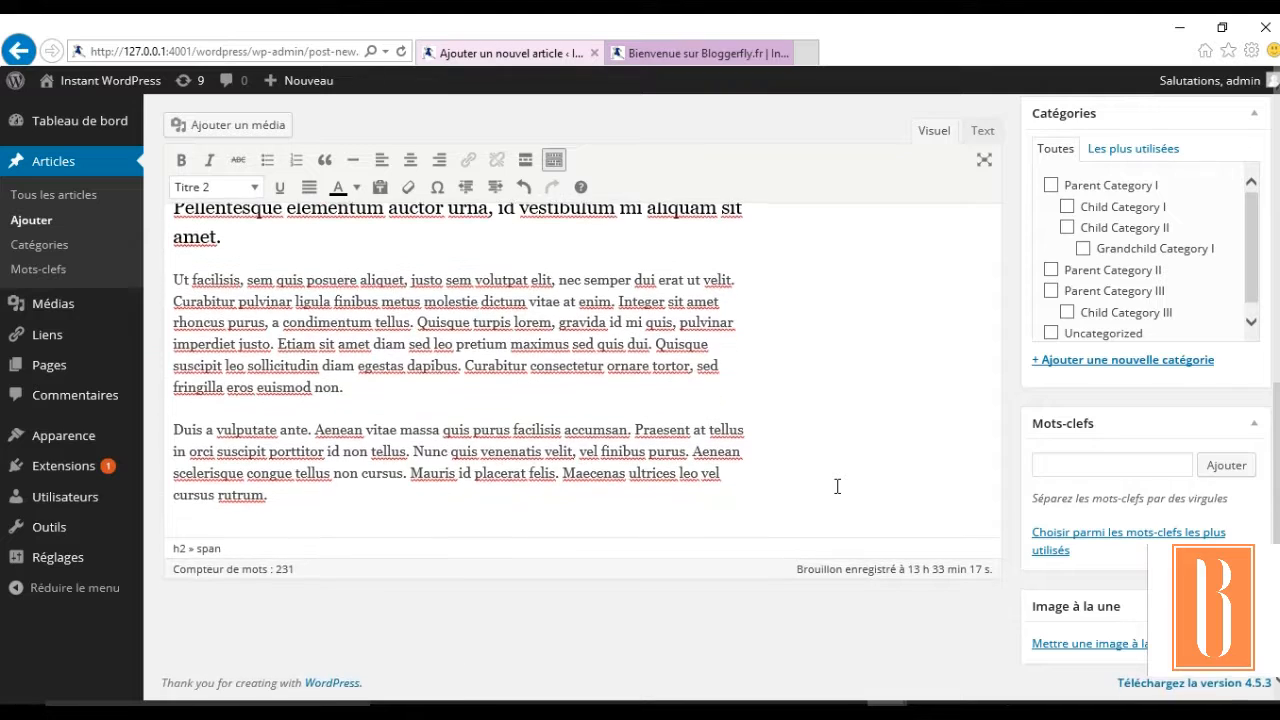
scroll(837, 486, up, 2)
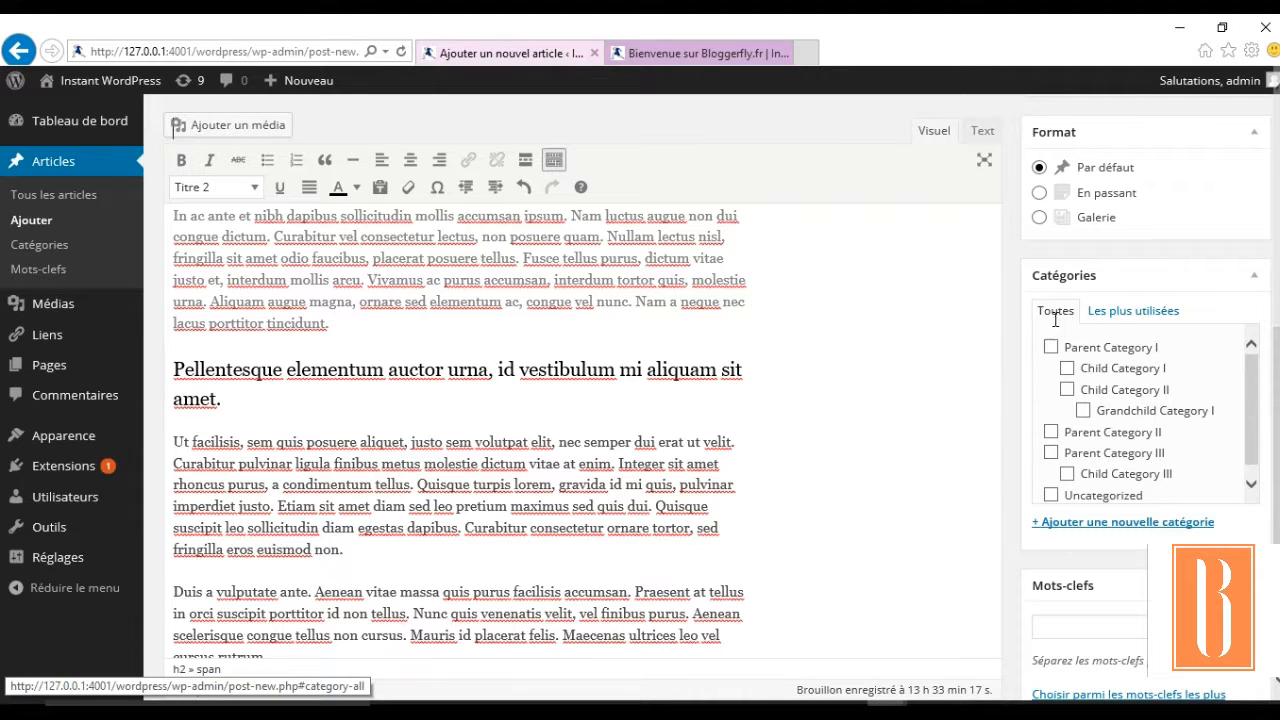
click(1071, 522)
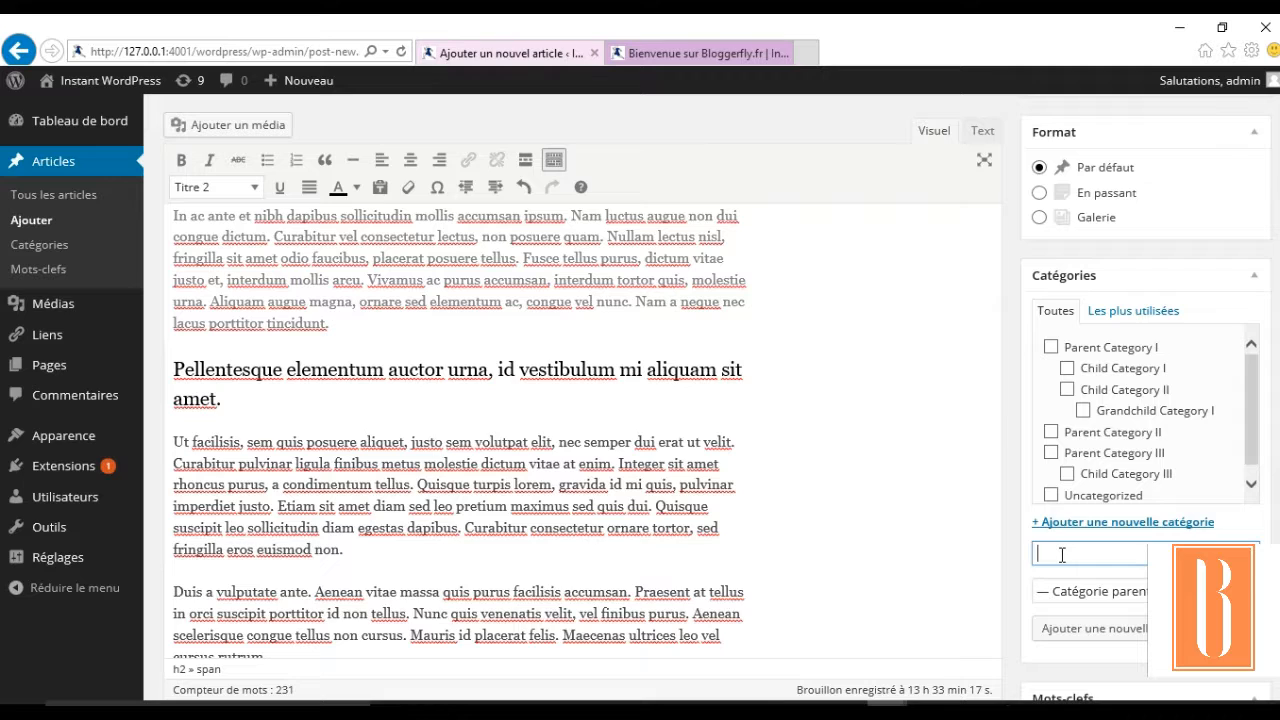
text(blog)
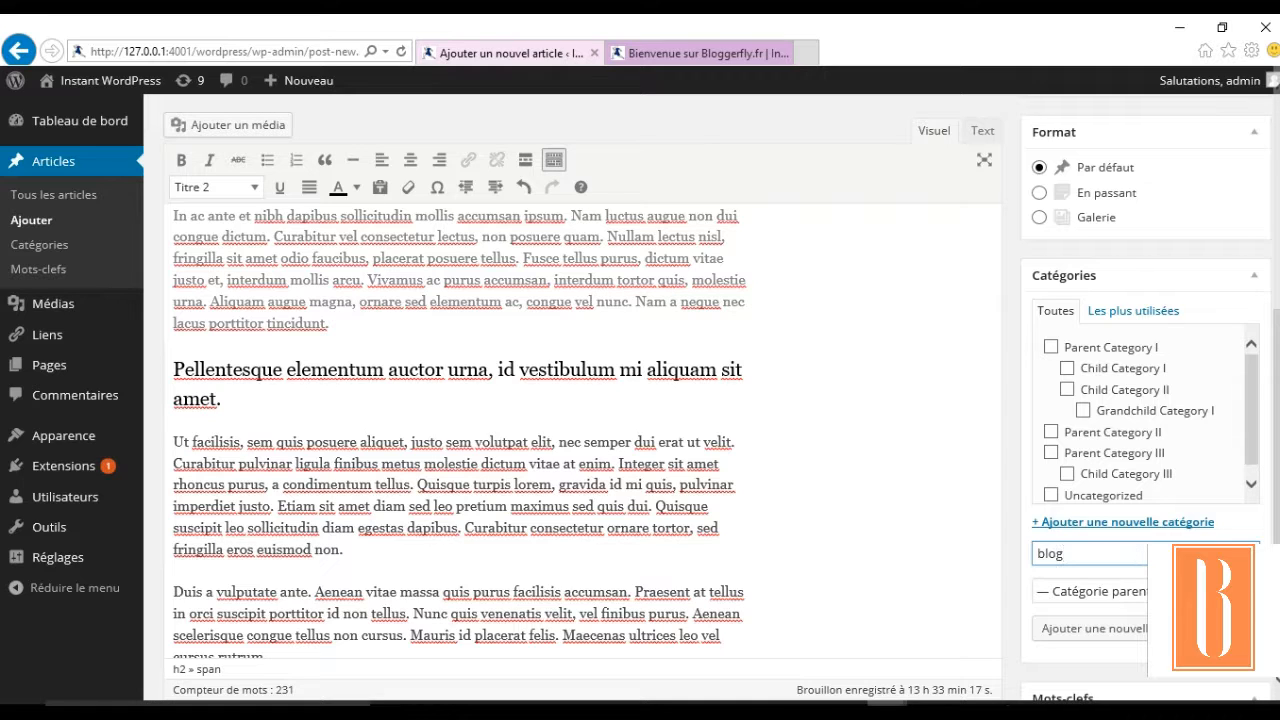
key(Return)
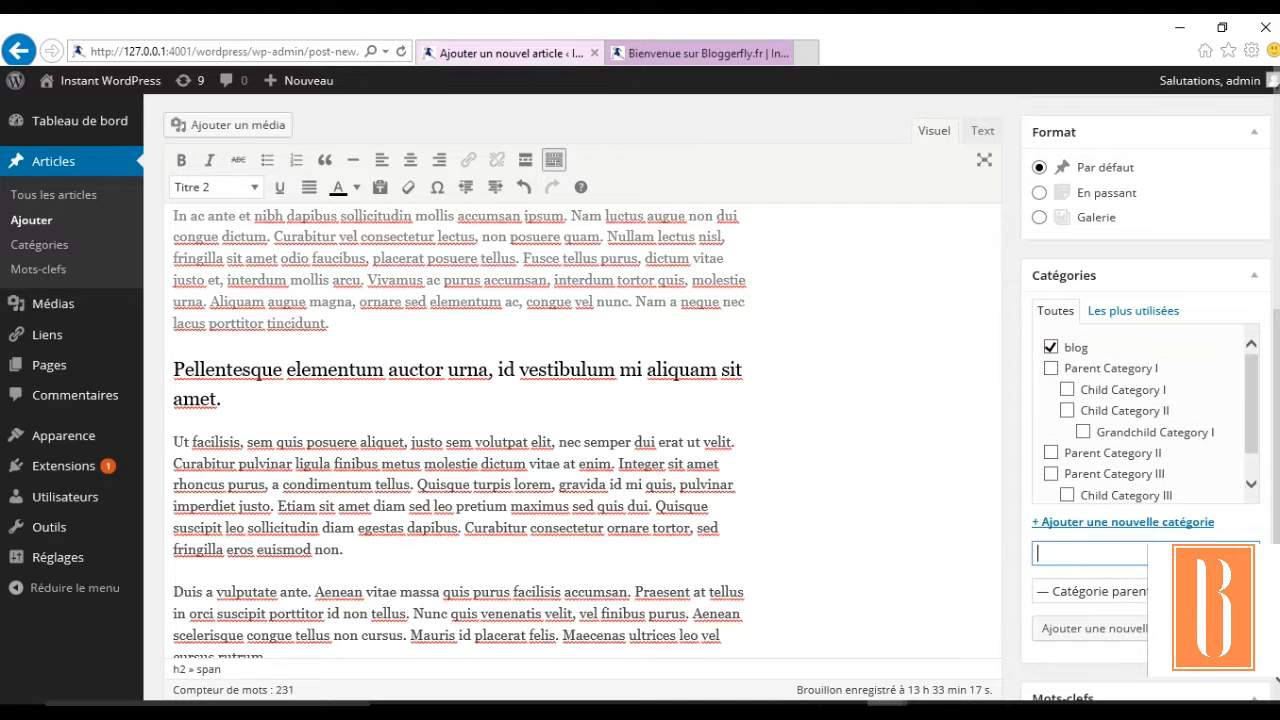
Step: Add the keywords "création de blog" and "créer un blog" to the article's Mots-clefs
scroll(967, 597, down, 3)
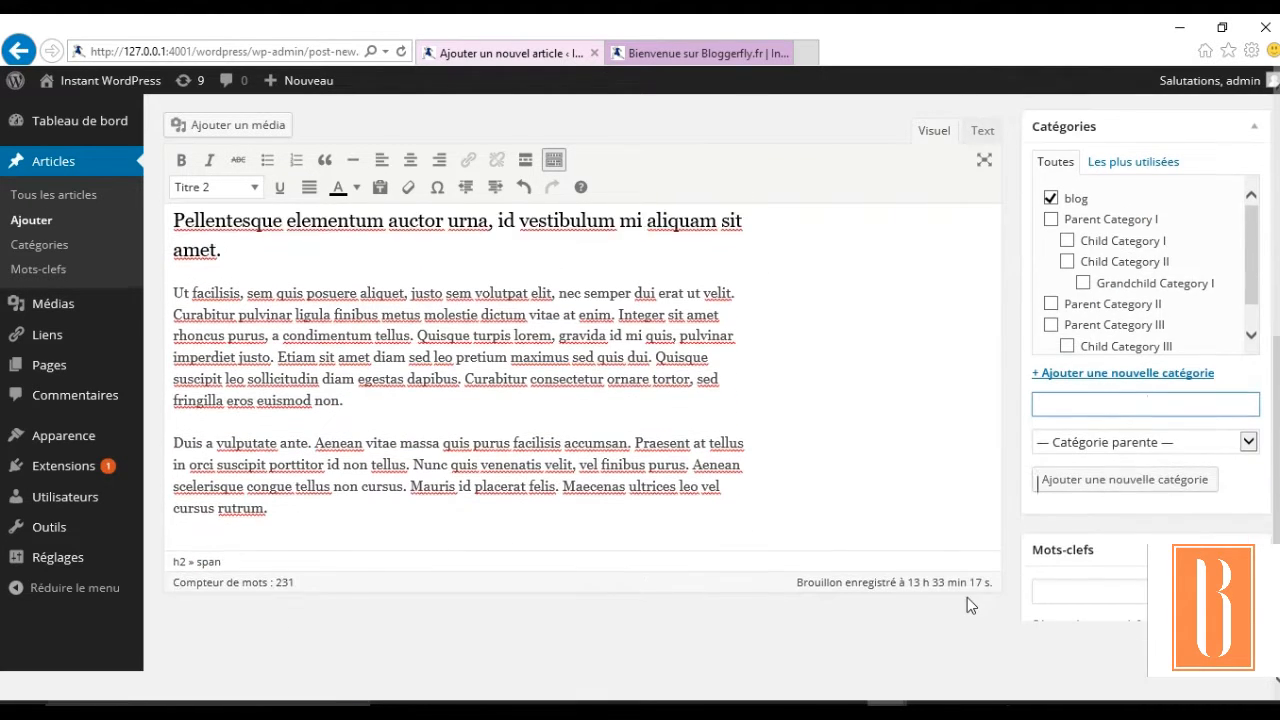
click(1050, 542)
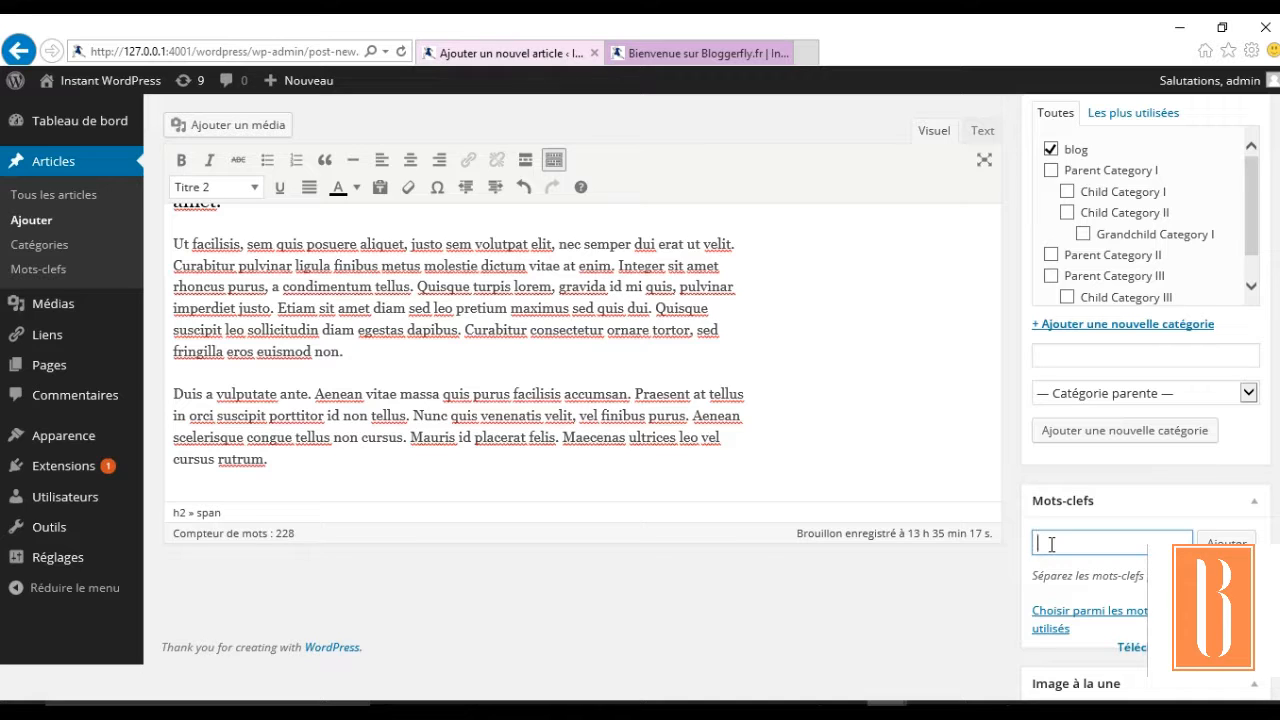
text(création de blog)
key(Return)
text(créer un blog)
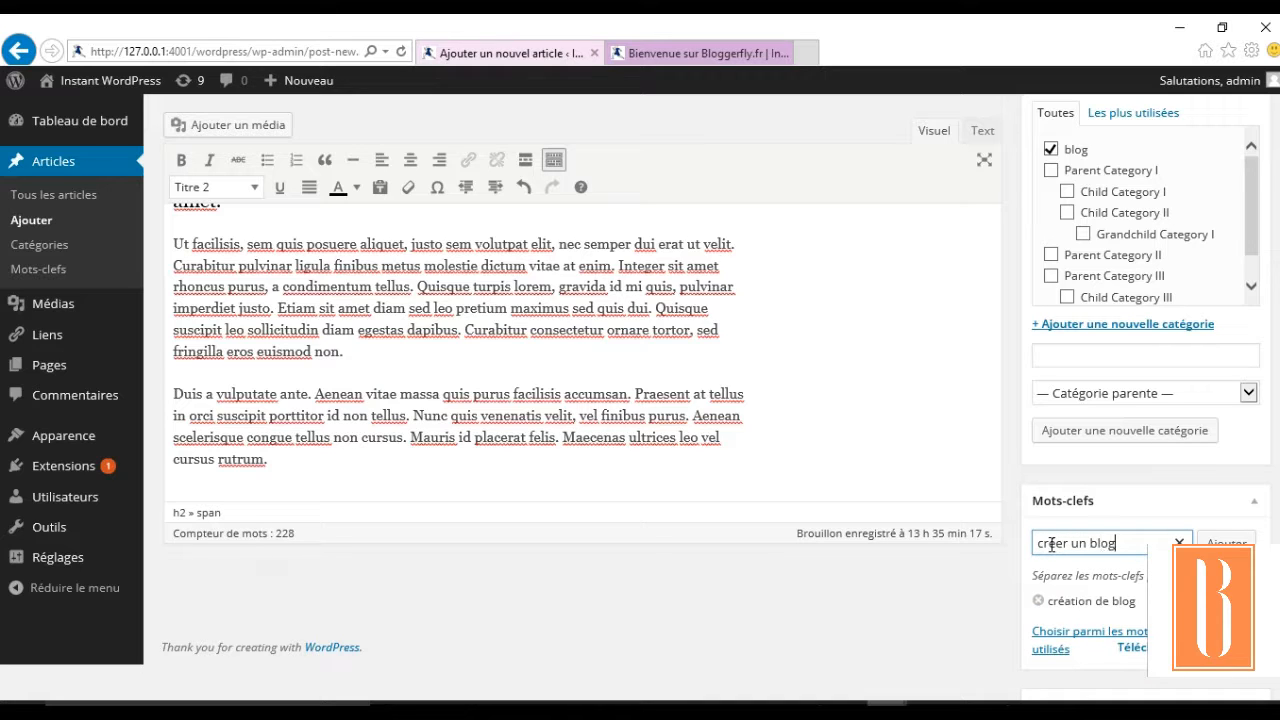
key(Return)
Step: Add the single-word keywords "créer" and "blog" to the article and remove both of them again
text(créer)
key(Return)
text(blog)
key(Return)
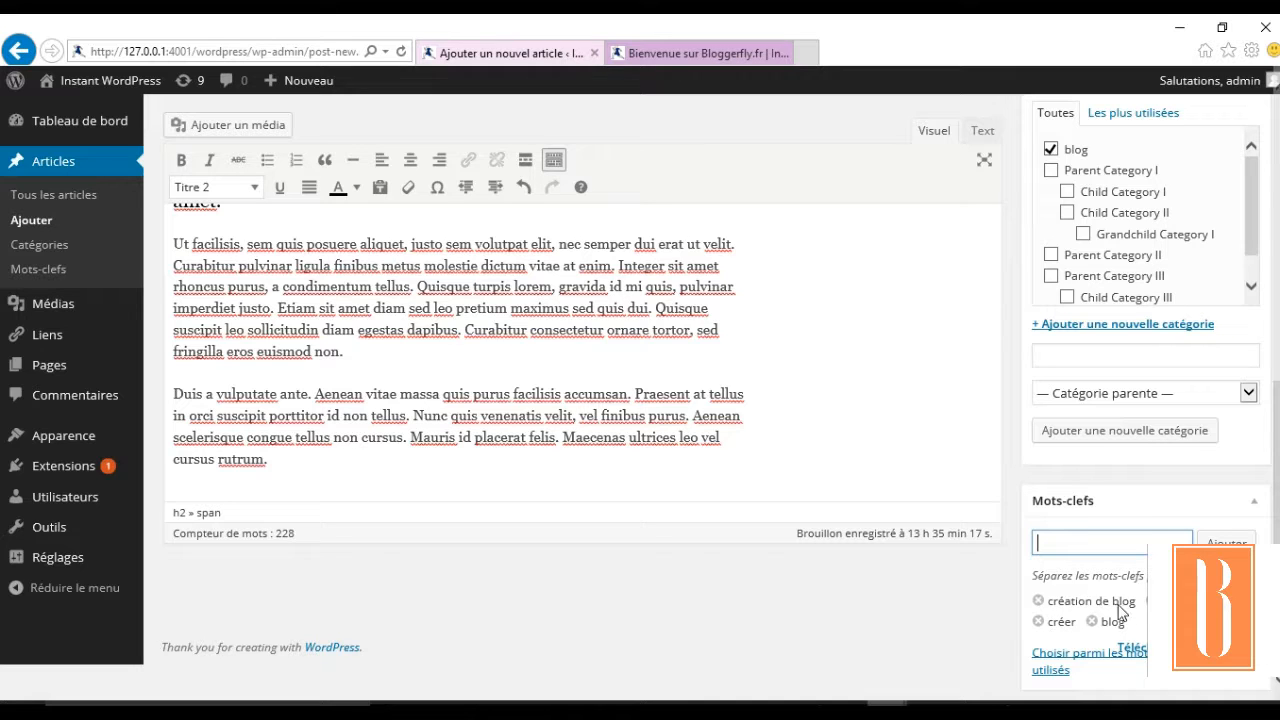
click(1092, 621)
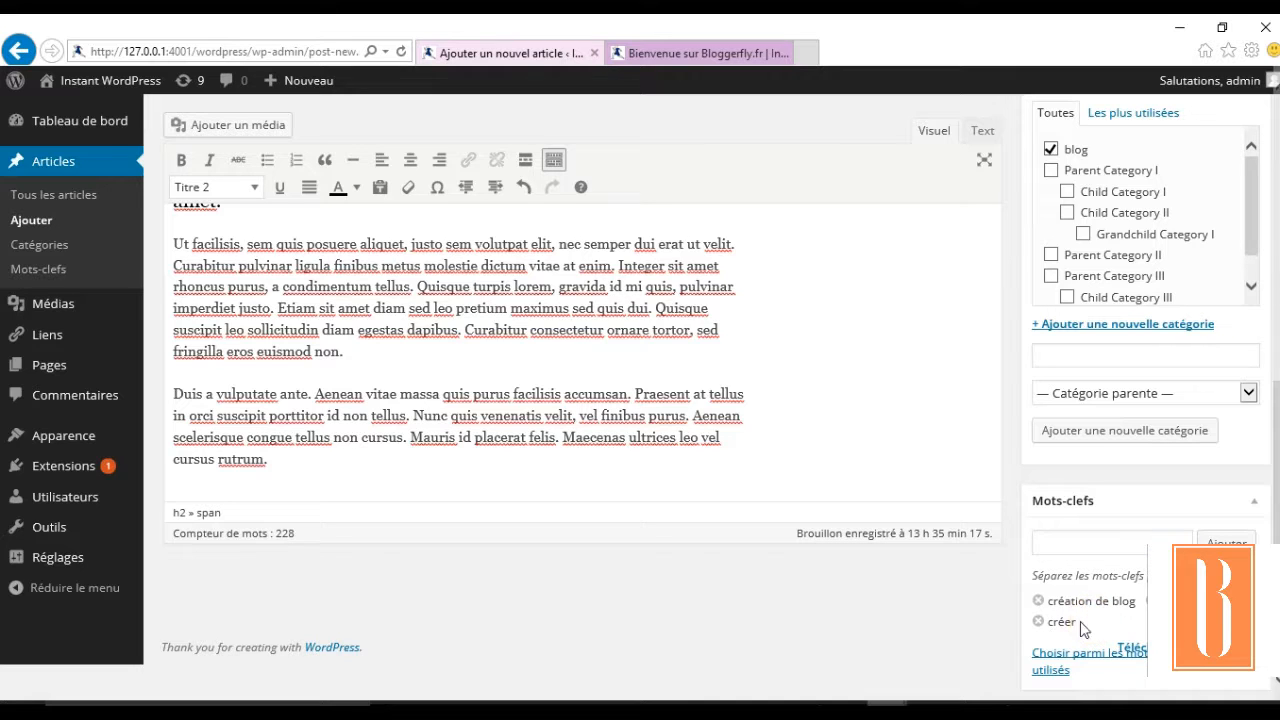
click(1038, 622)
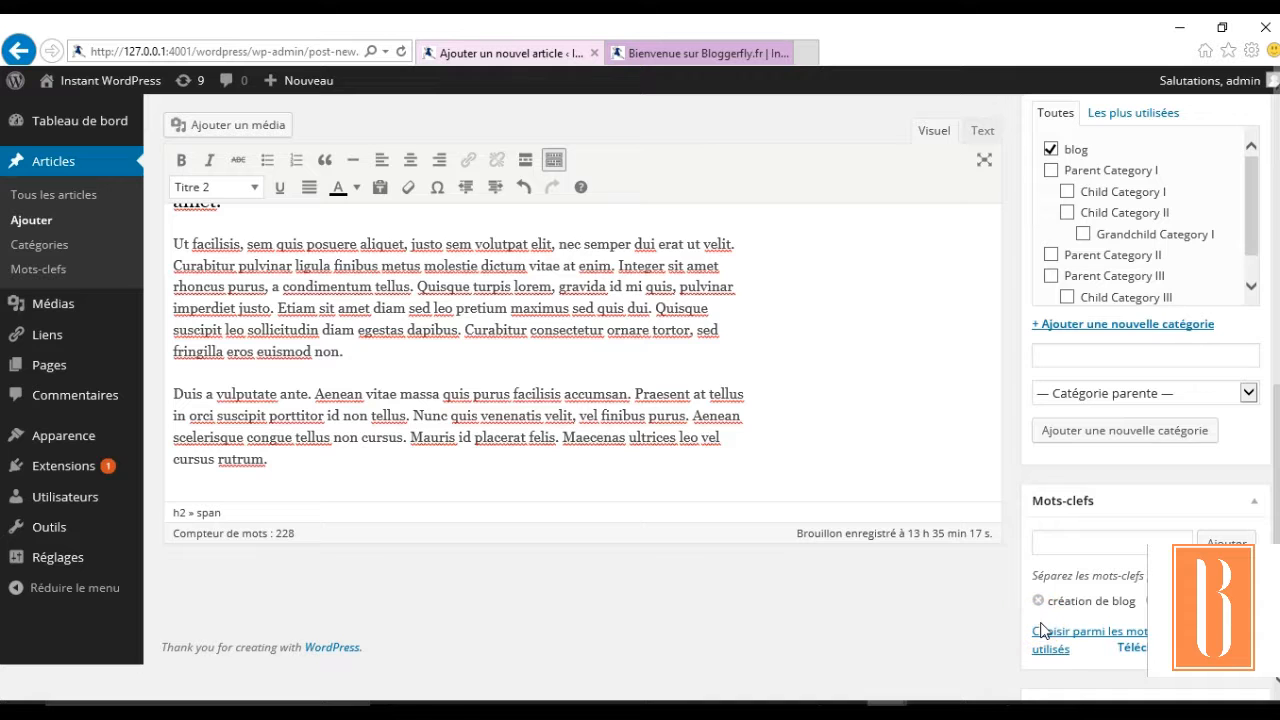
Step: Upload the picture "youtube fait sur canva" from the BLOGGERFLY folder for use as the article's featured image
scroll(1001, 547, down, 2)
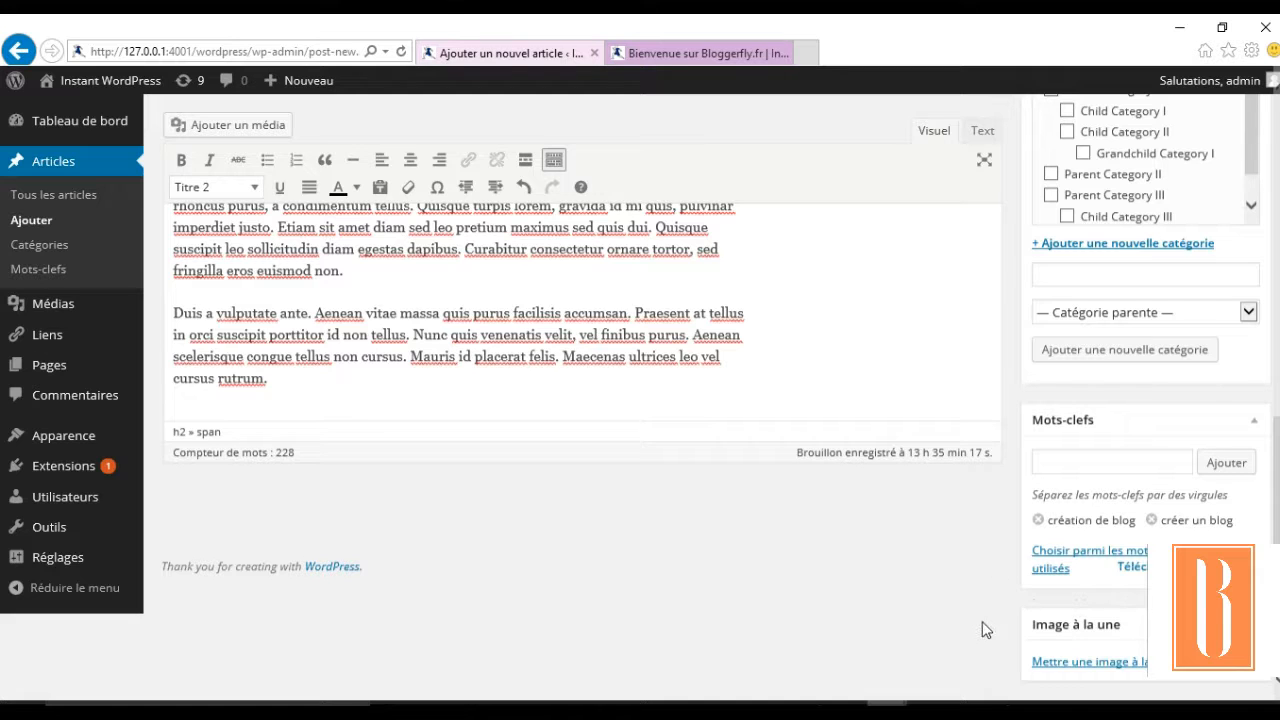
click(1105, 661)
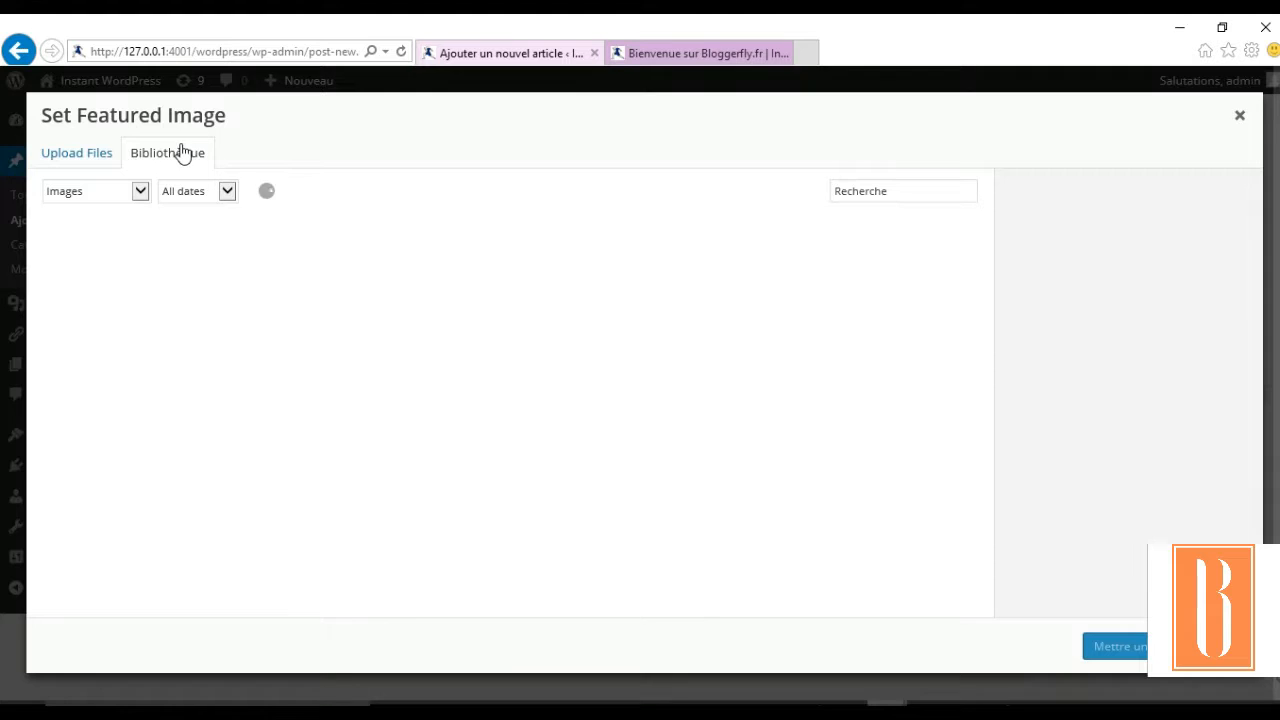
click(83, 158)
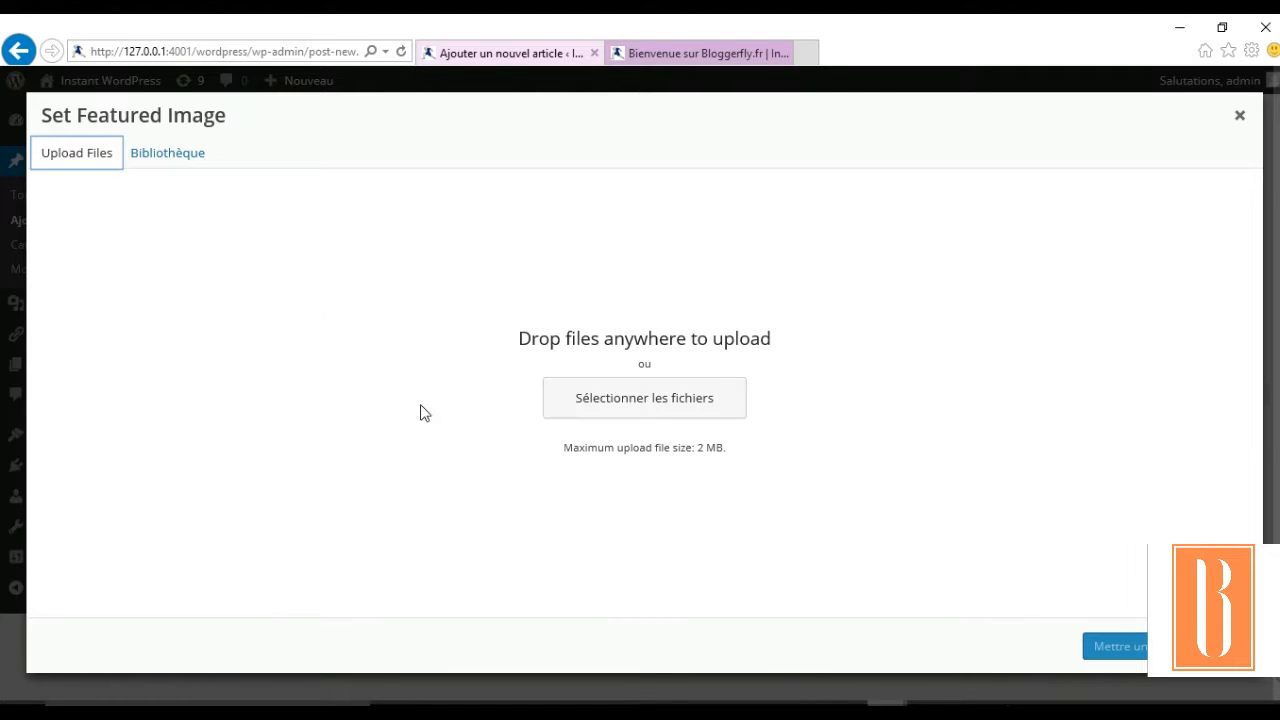
click(598, 398)
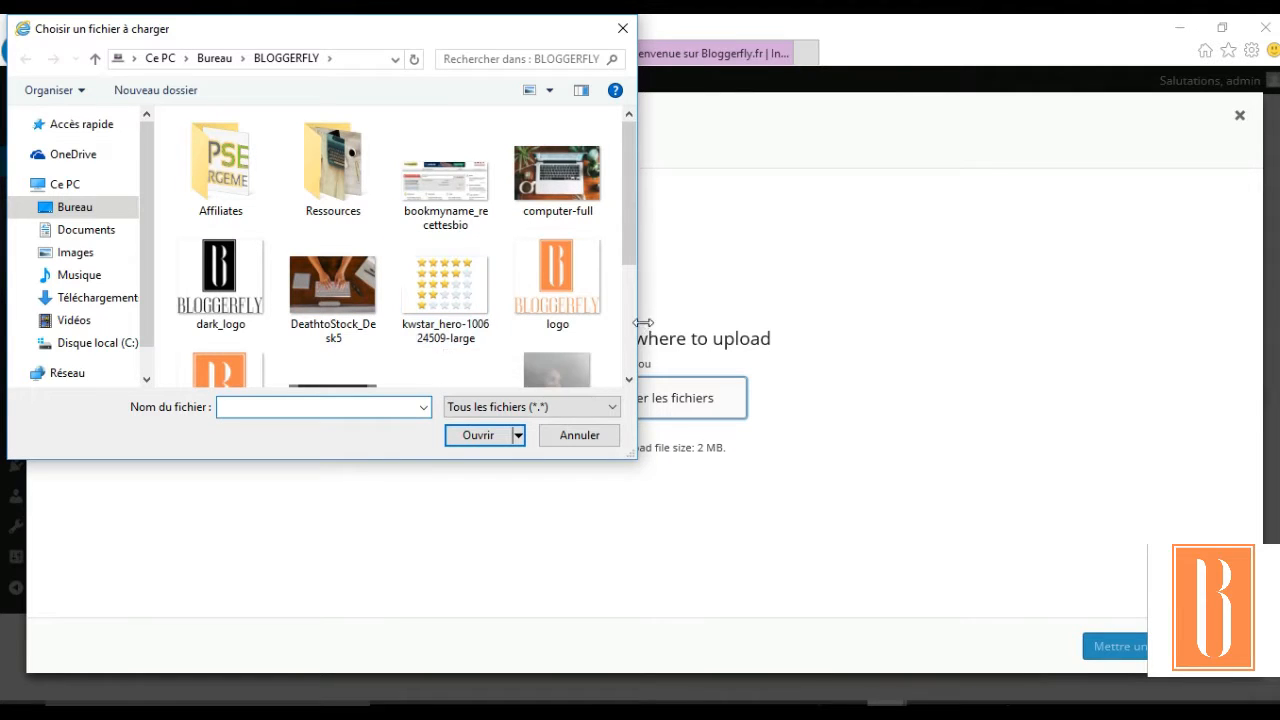
click(630, 352)
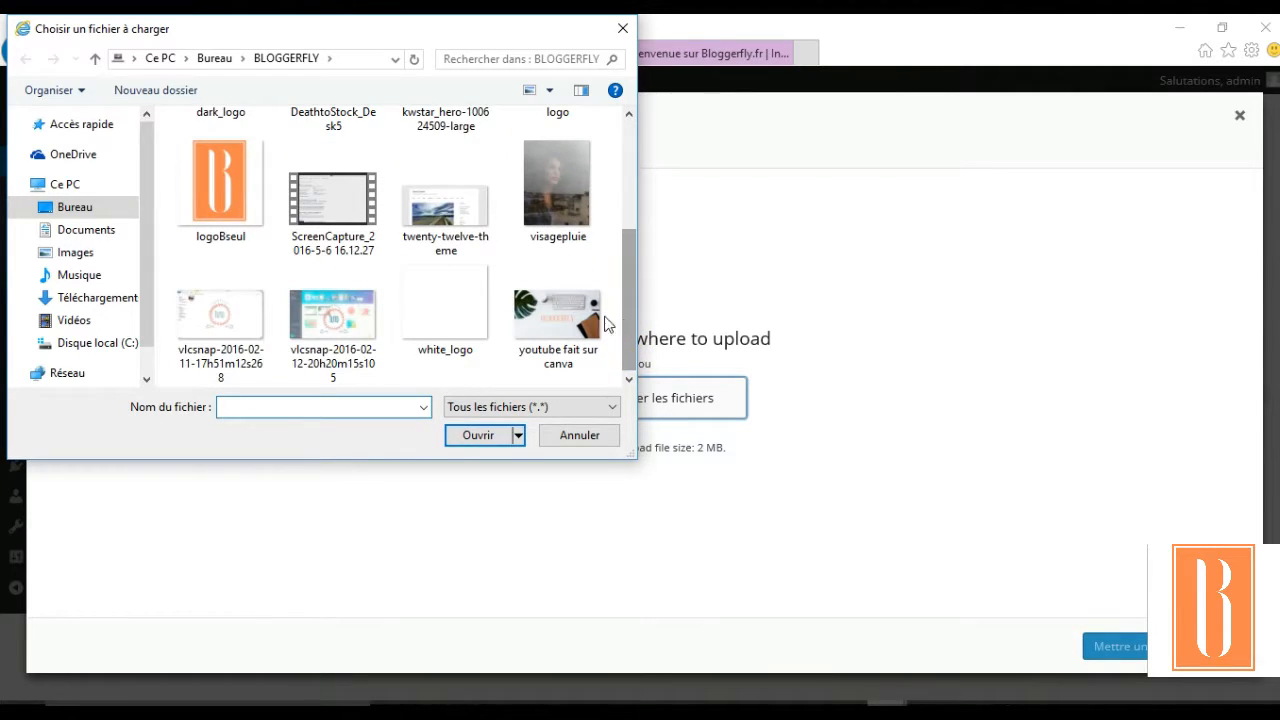
click(602, 322)
click(499, 437)
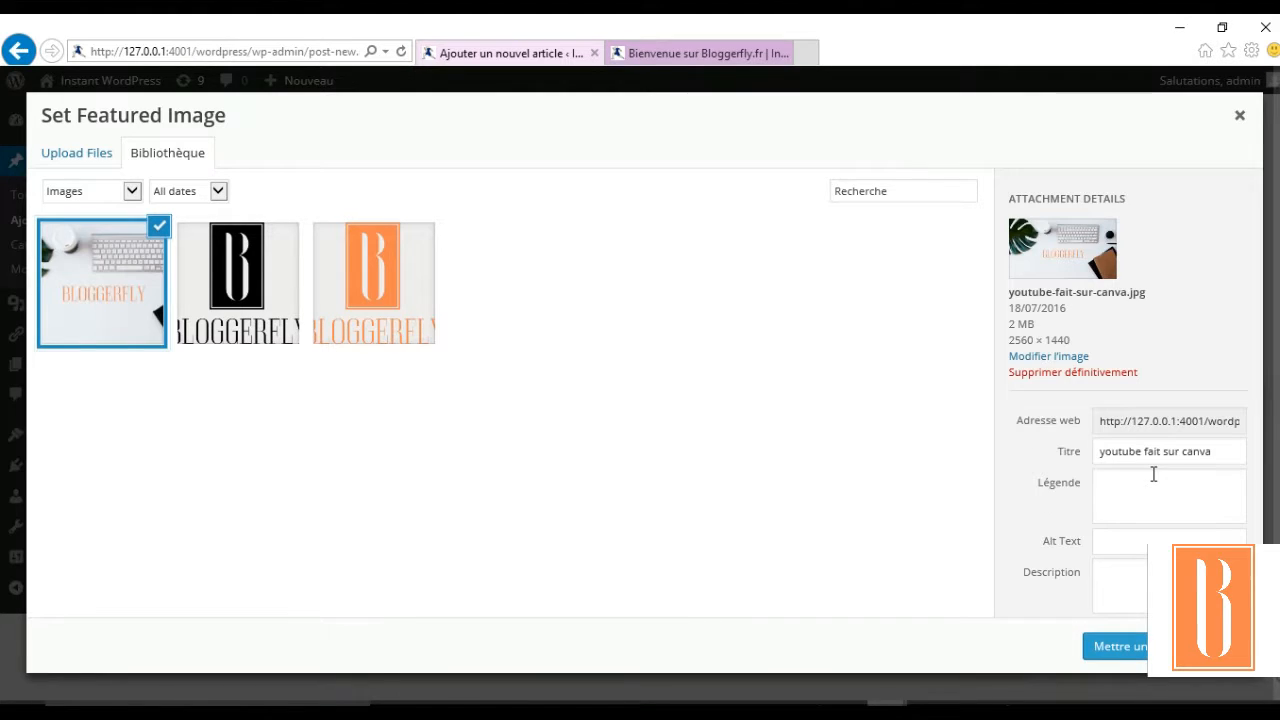
Step: Title the uploaded picture "bloggerfly entete" and set it as the article's featured image
triple_click(1172, 451)
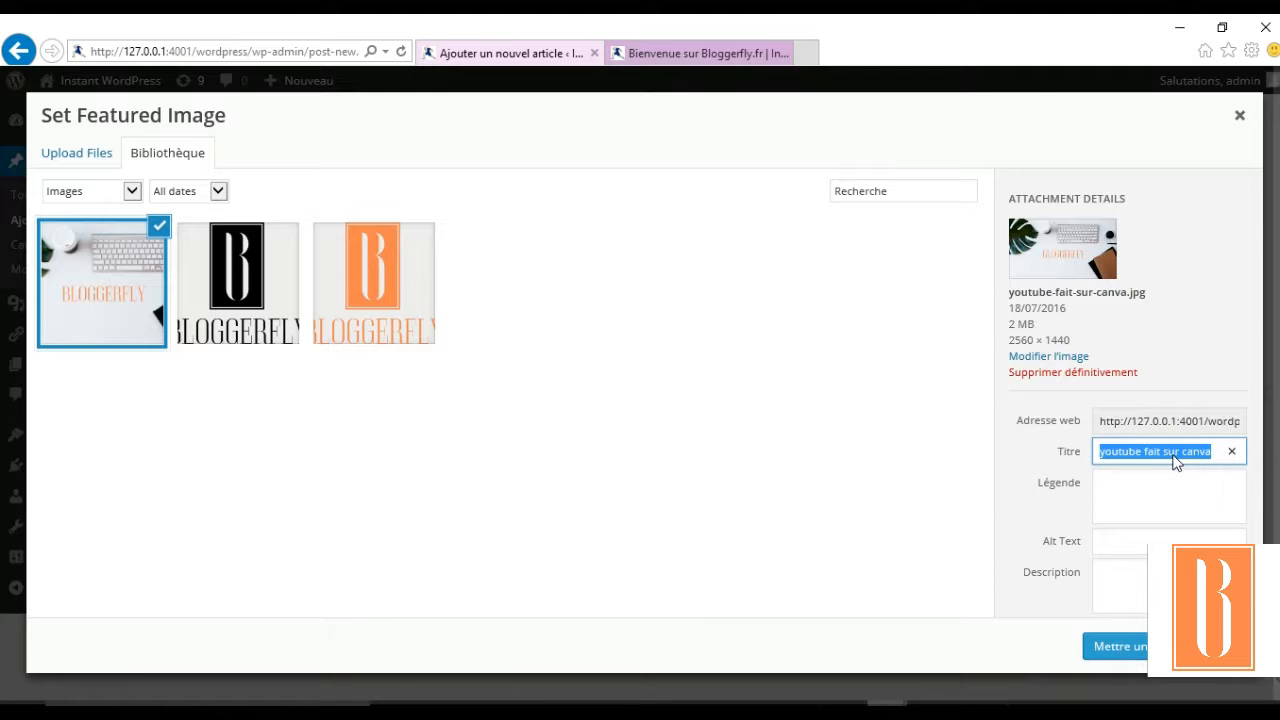
text(bloggerf)
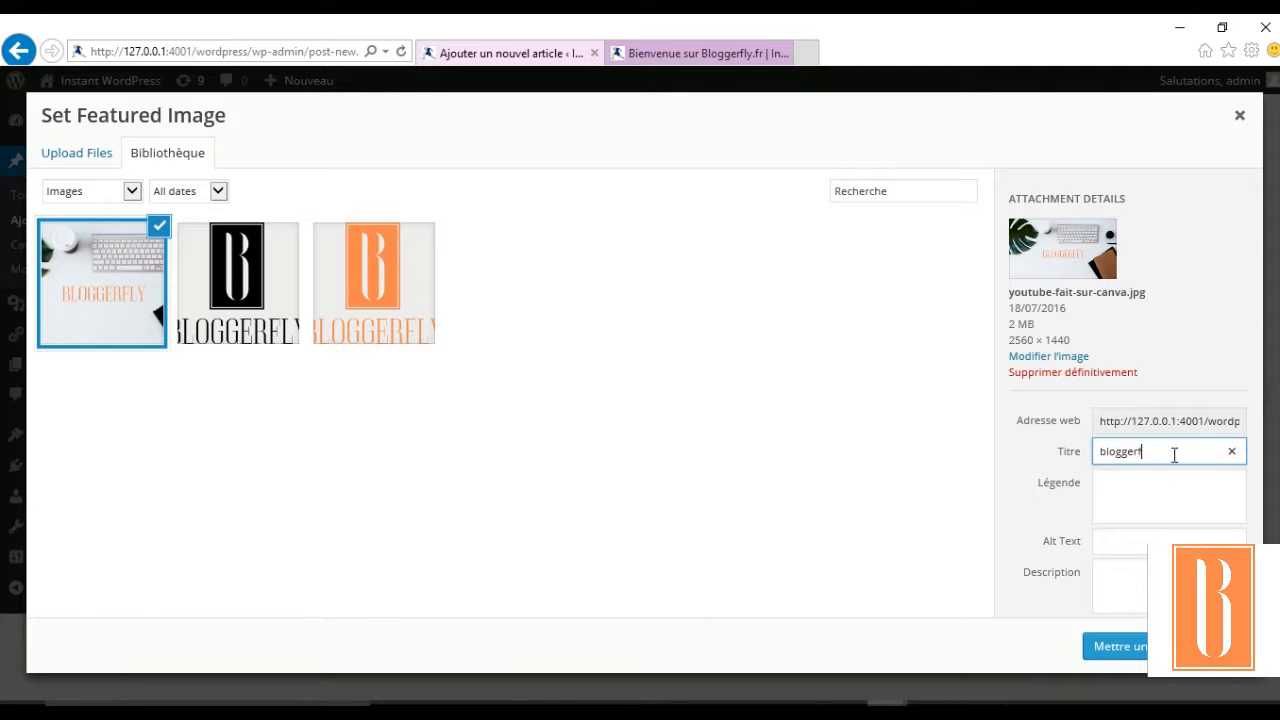
text(ly entete)
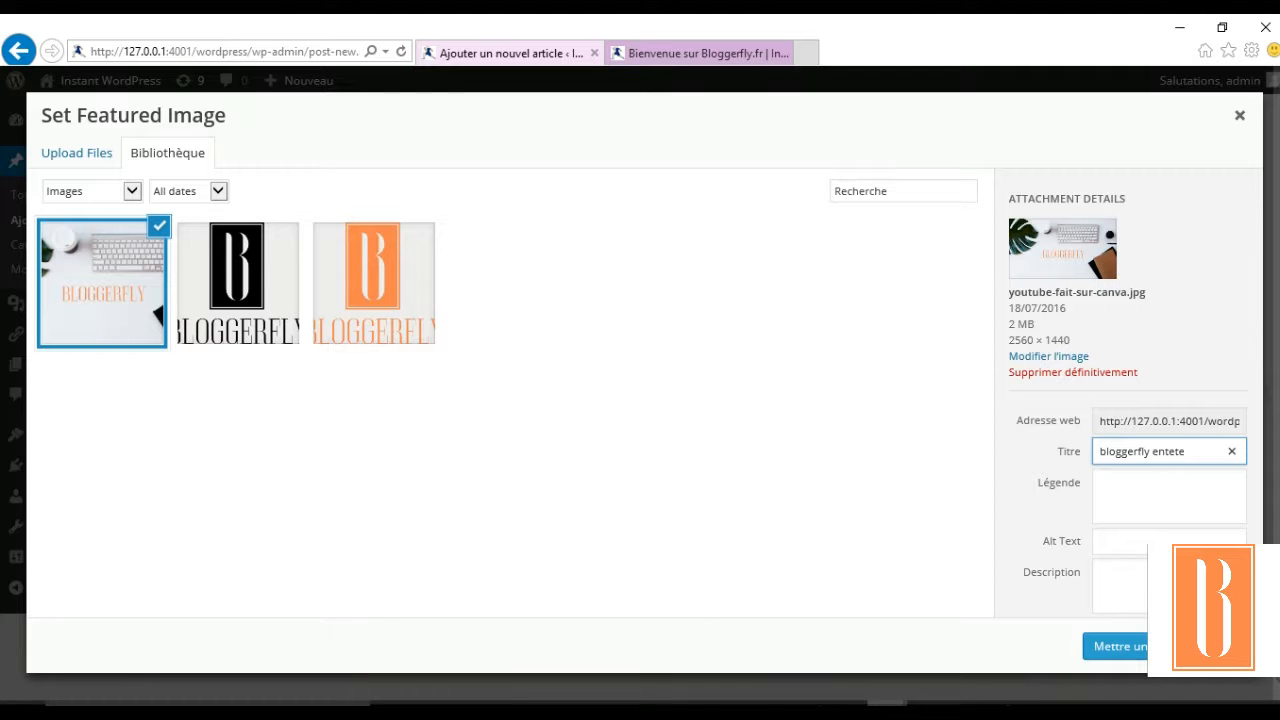
click(1115, 646)
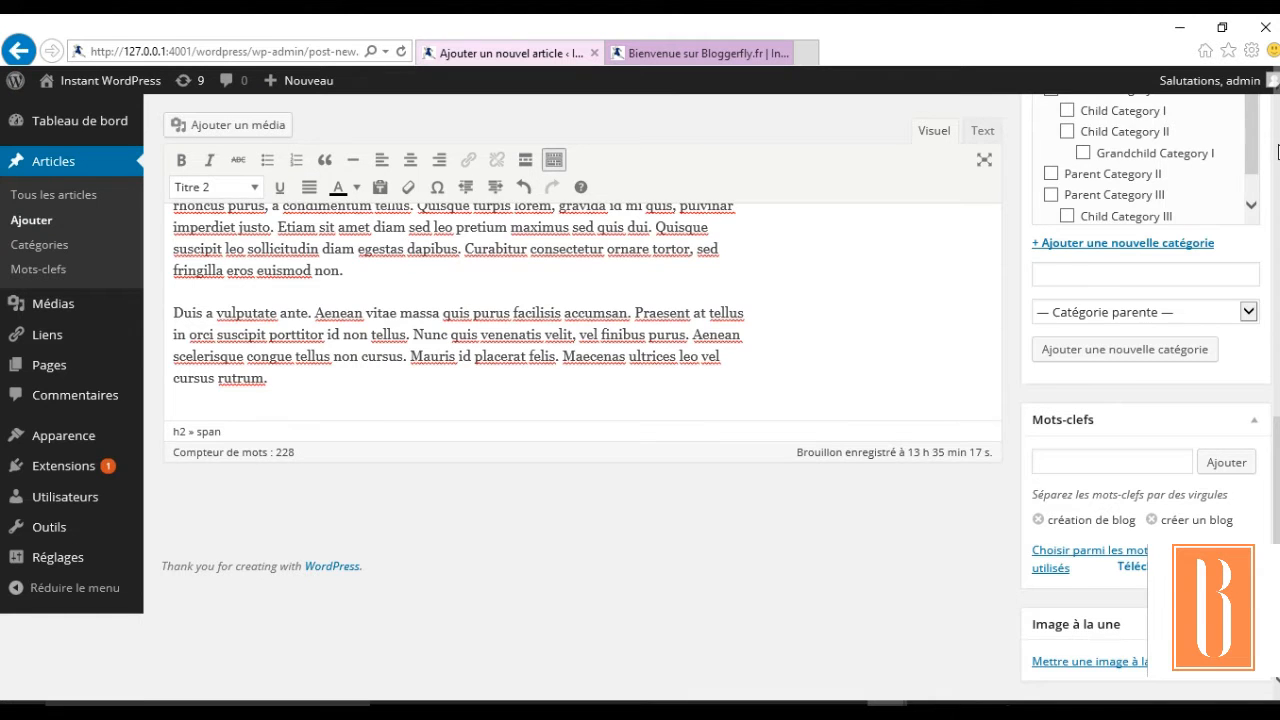
Step: Preview the article again and examine the page header, title, logo and first heading
click(1277, 145)
click(1277, 145)
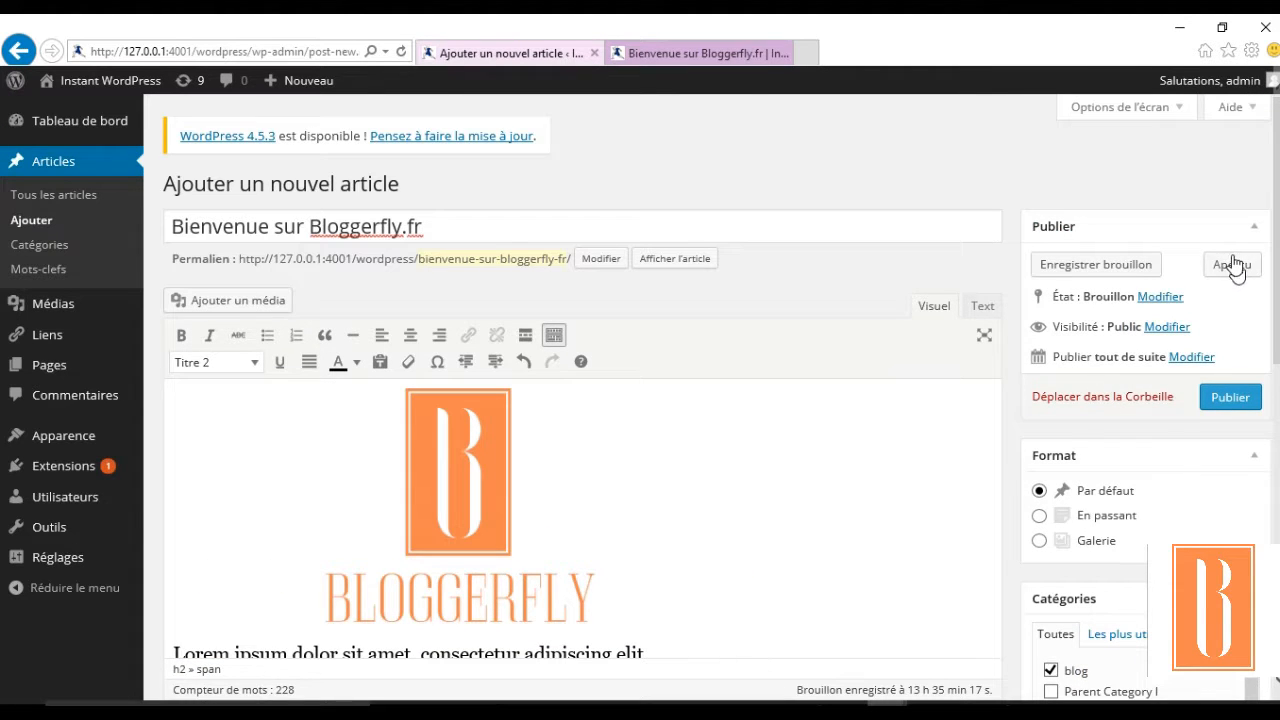
click(1231, 264)
click(704, 59)
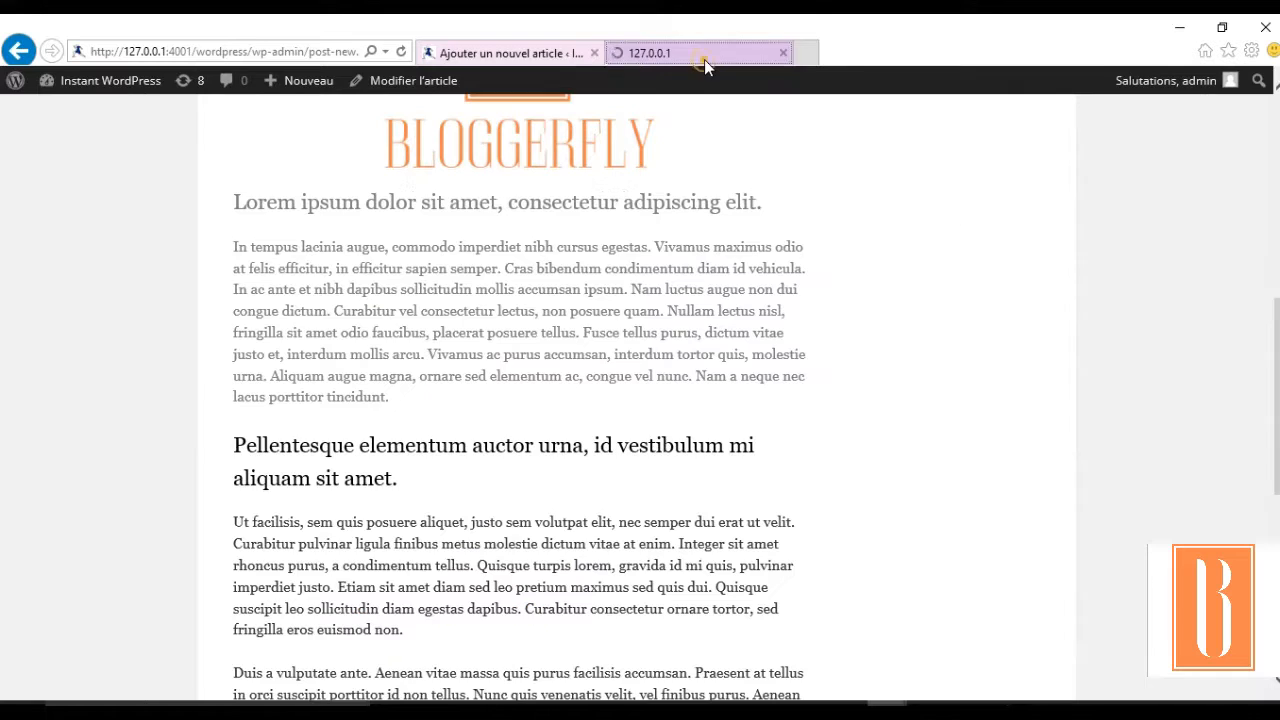
scroll(752, 311, up, 5)
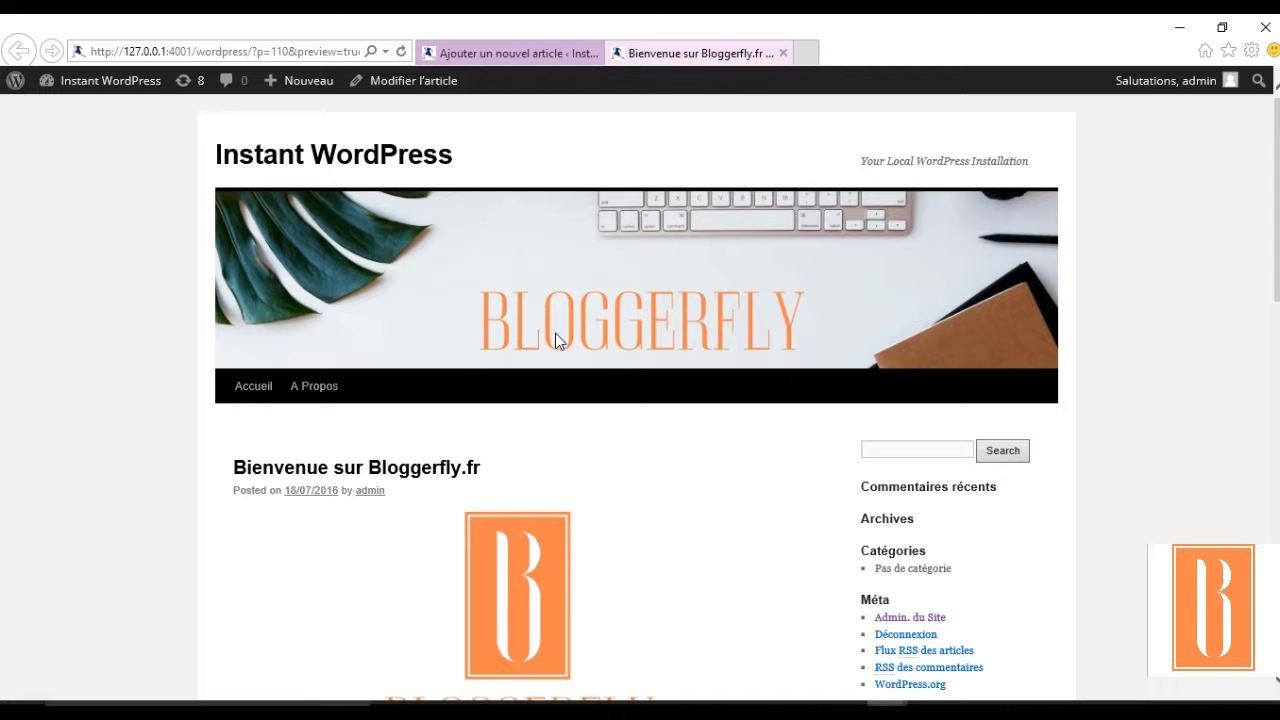
scroll(604, 458, down, 1)
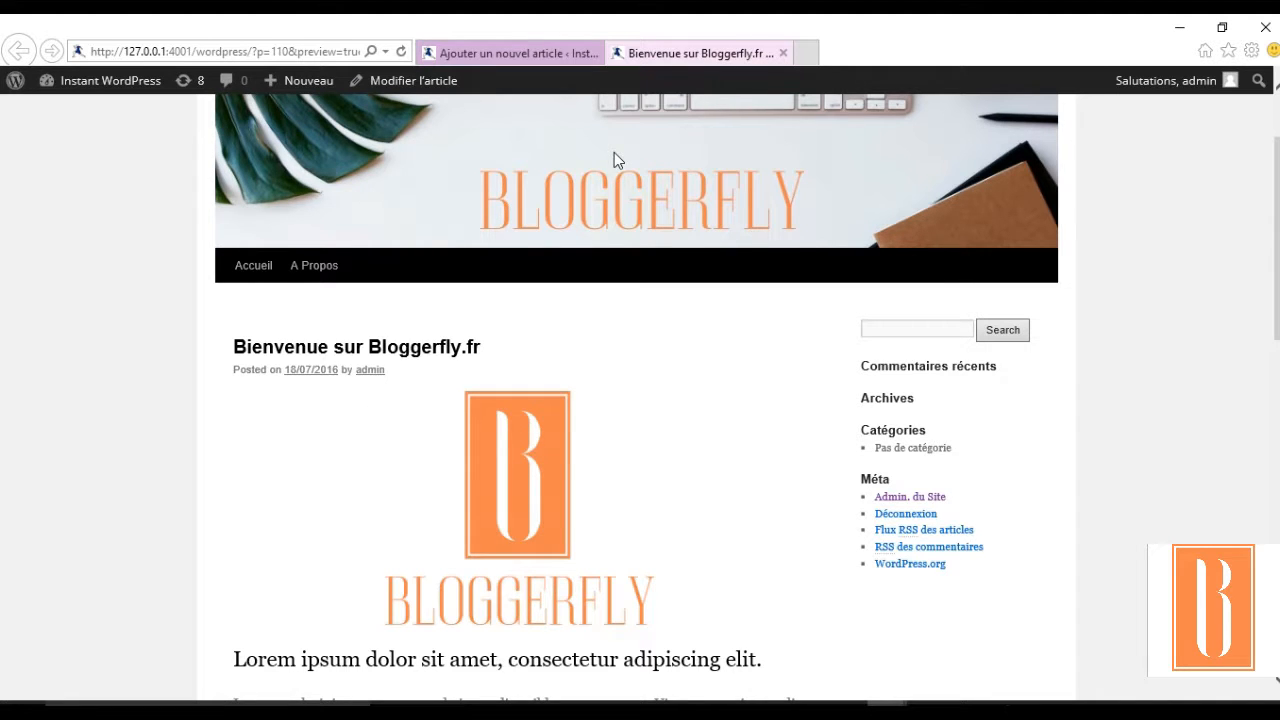
Step: Return to the article editor and remove the featured image from the article
click(566, 54)
scroll(580, 420, down, 4)
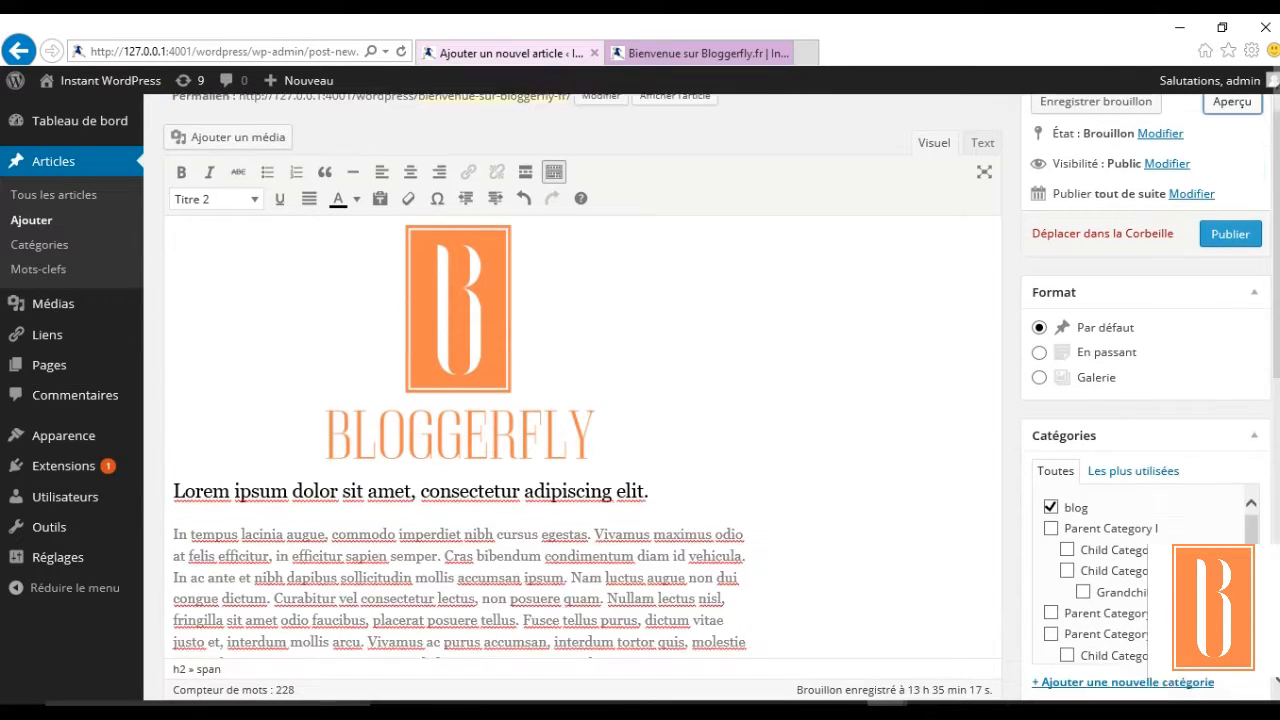
scroll(580, 420, down, 4)
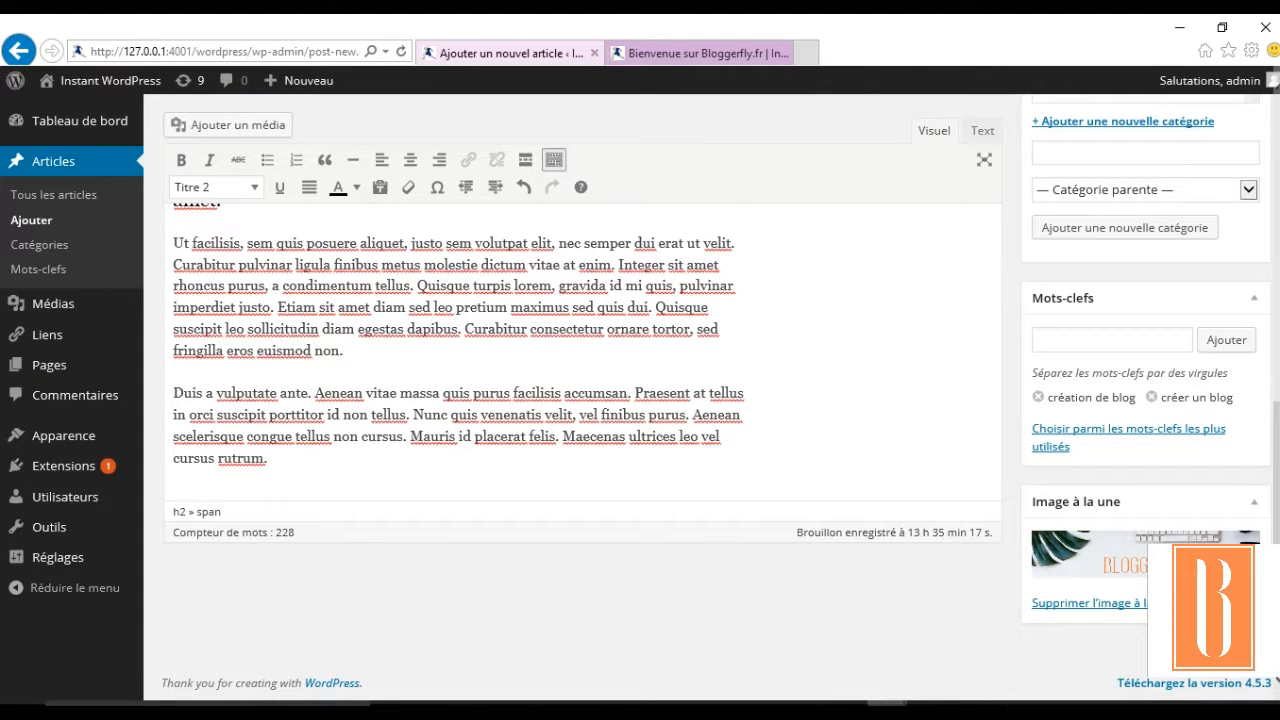
click(1140, 610)
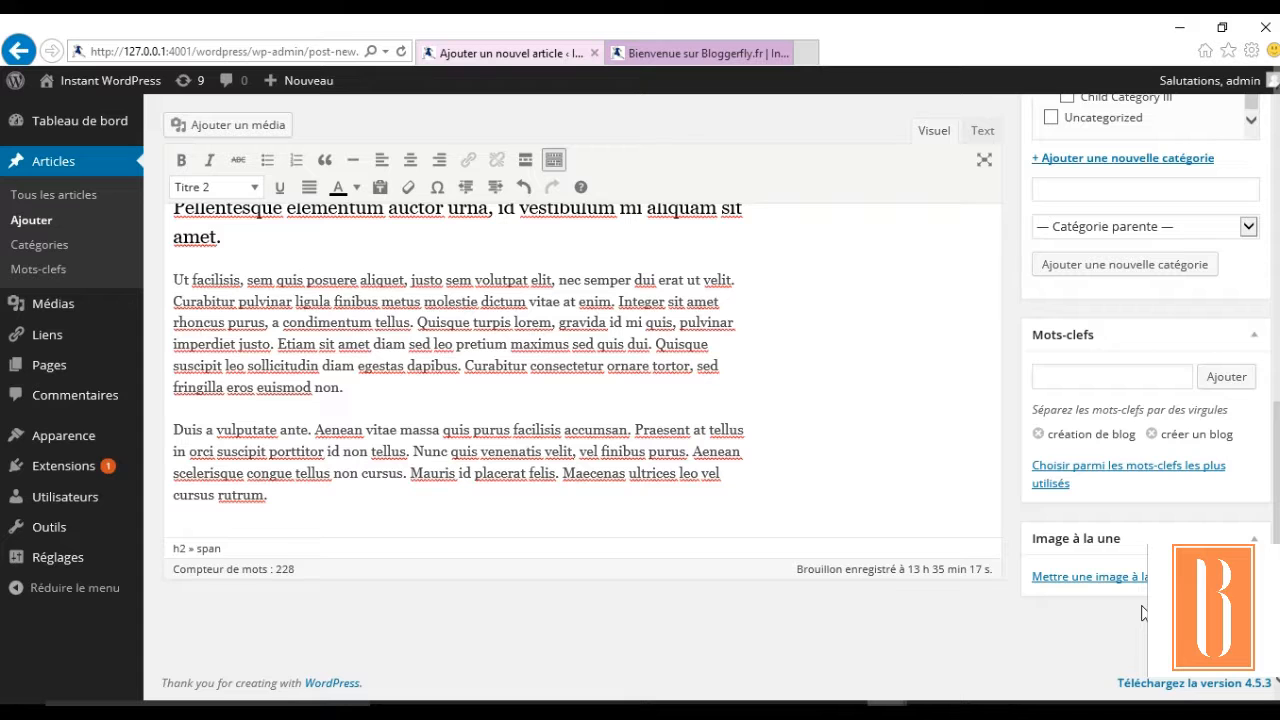
Step: Publish the article "Bienvenue sur Bloggerfly.fr" immediately with public visibility
click(1279, 203)
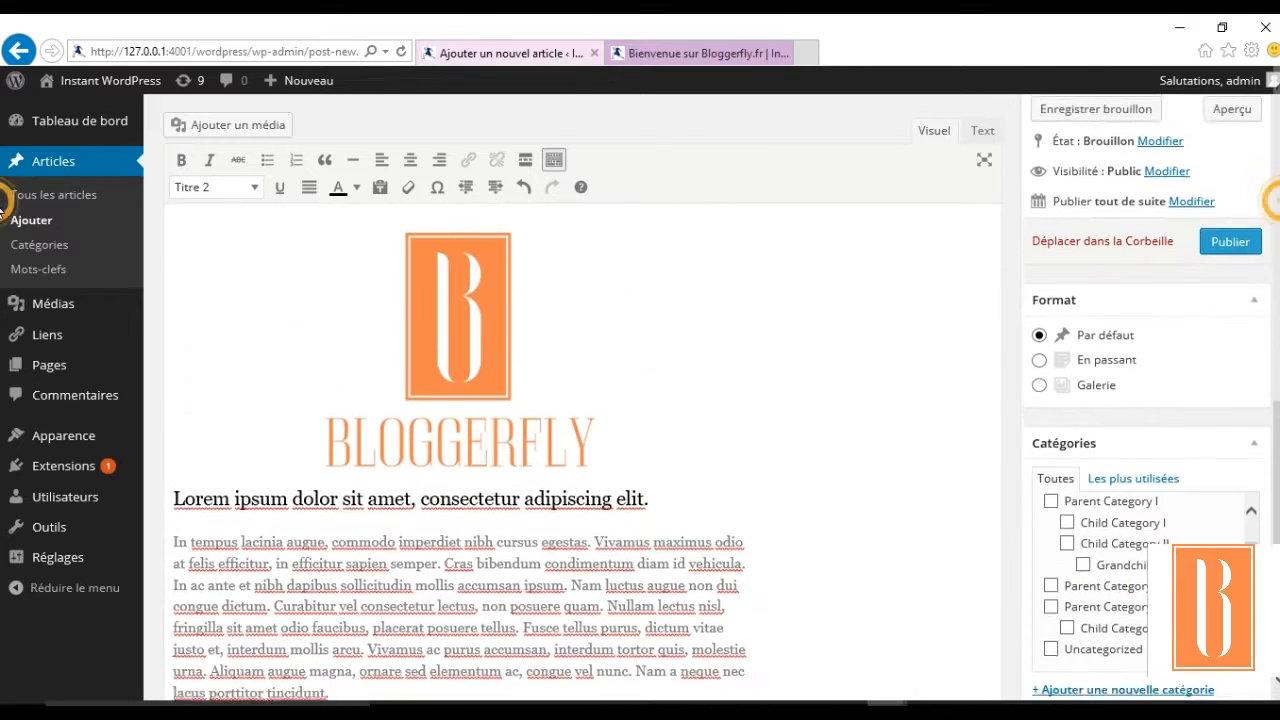
scroll(3, 205, up, 1)
scroll(3, 140, up, 3)
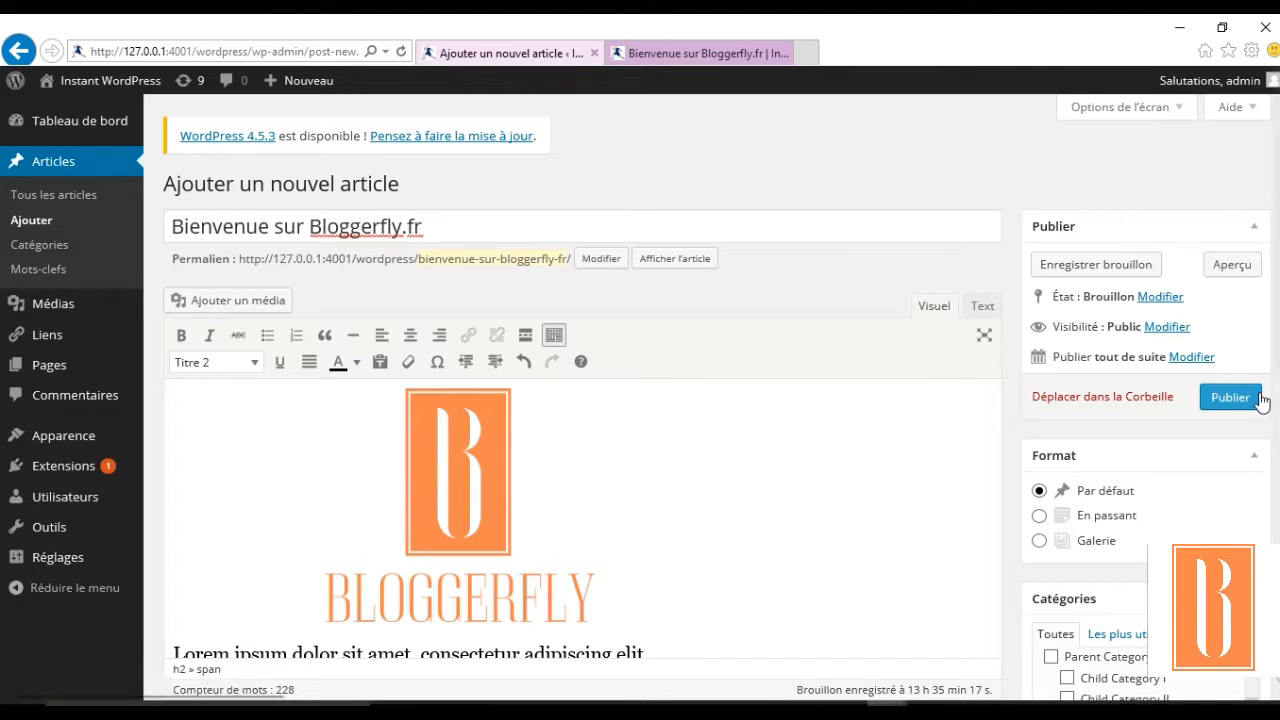
click(1230, 397)
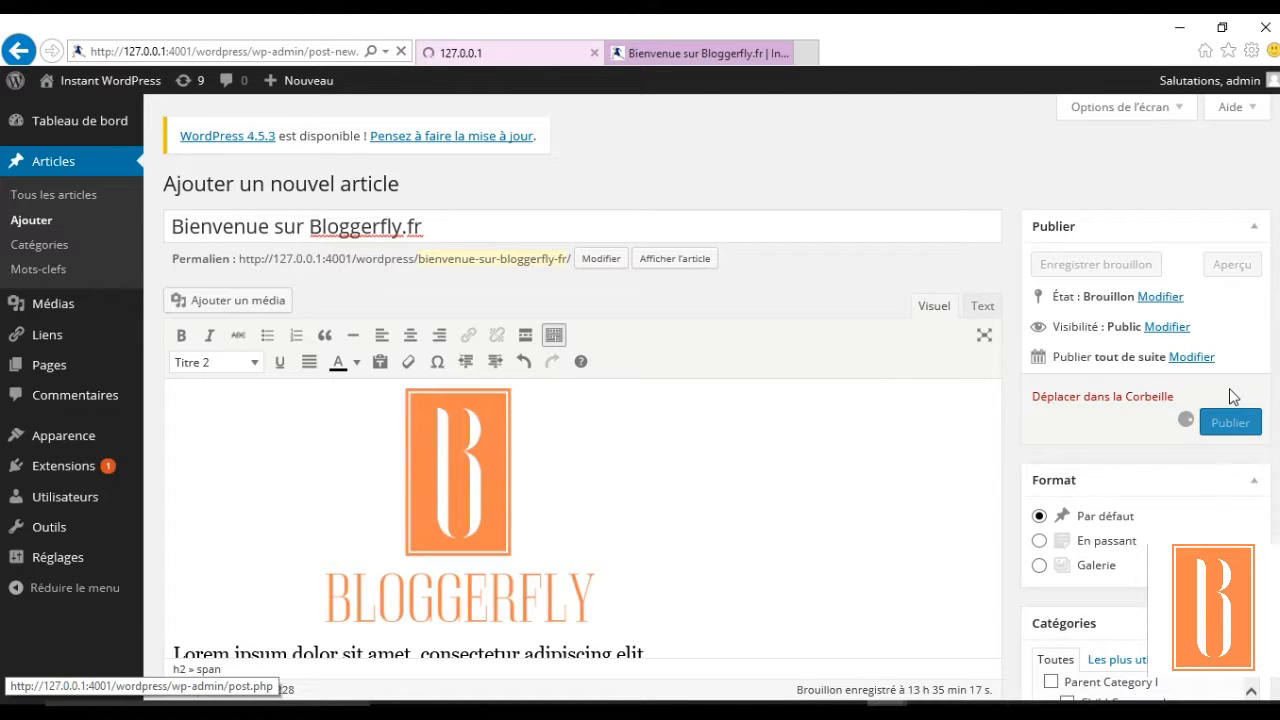
Step: Reload the article's page on the site and visit the A Propos and Accueil pages
click(700, 53)
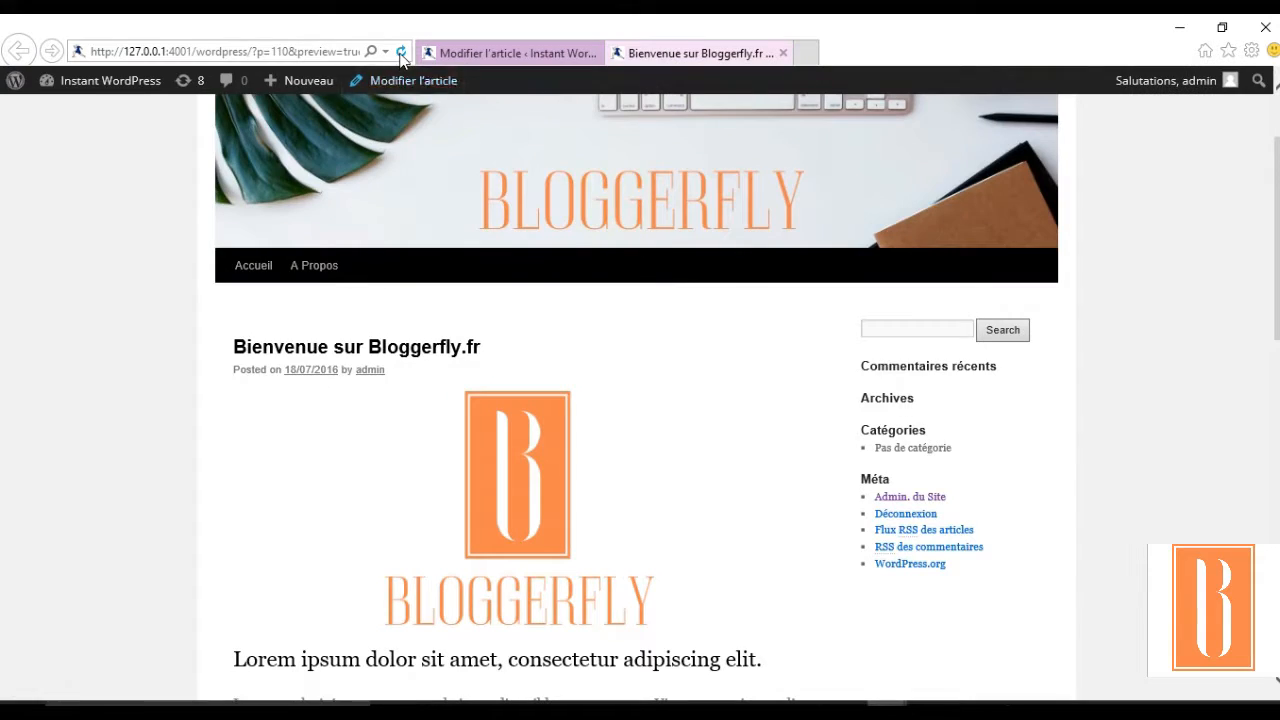
click(401, 52)
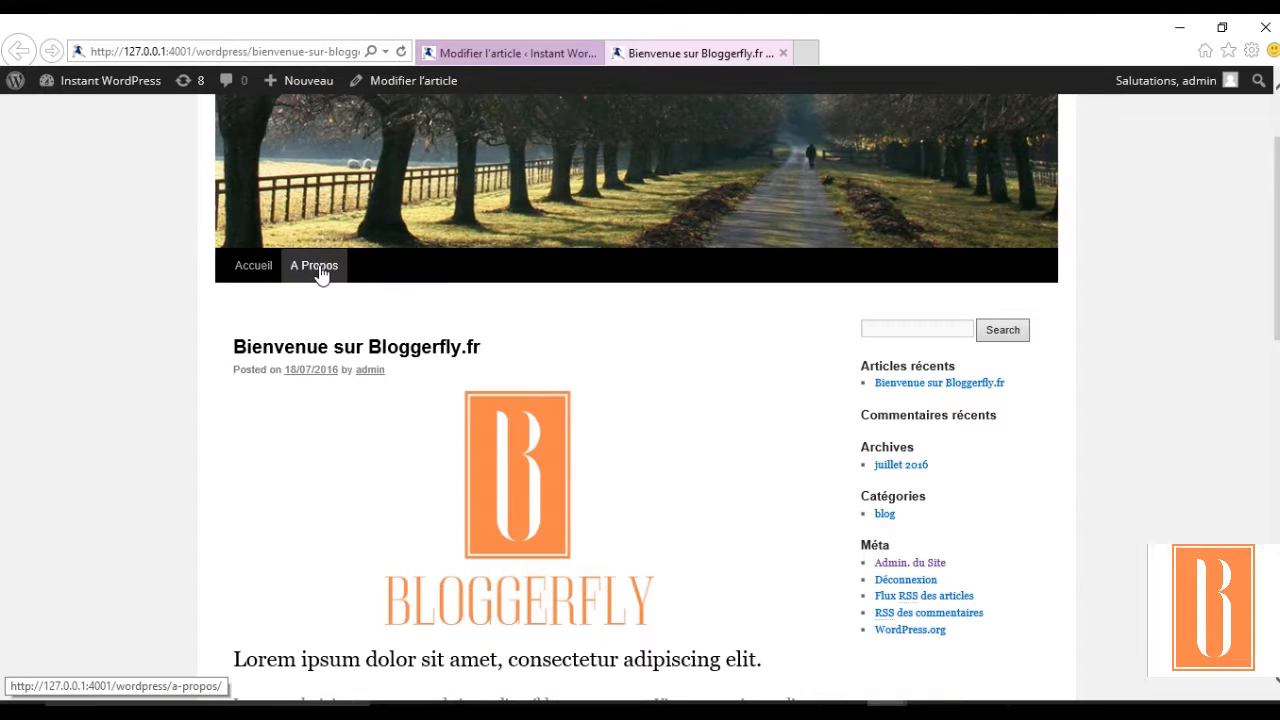
click(321, 275)
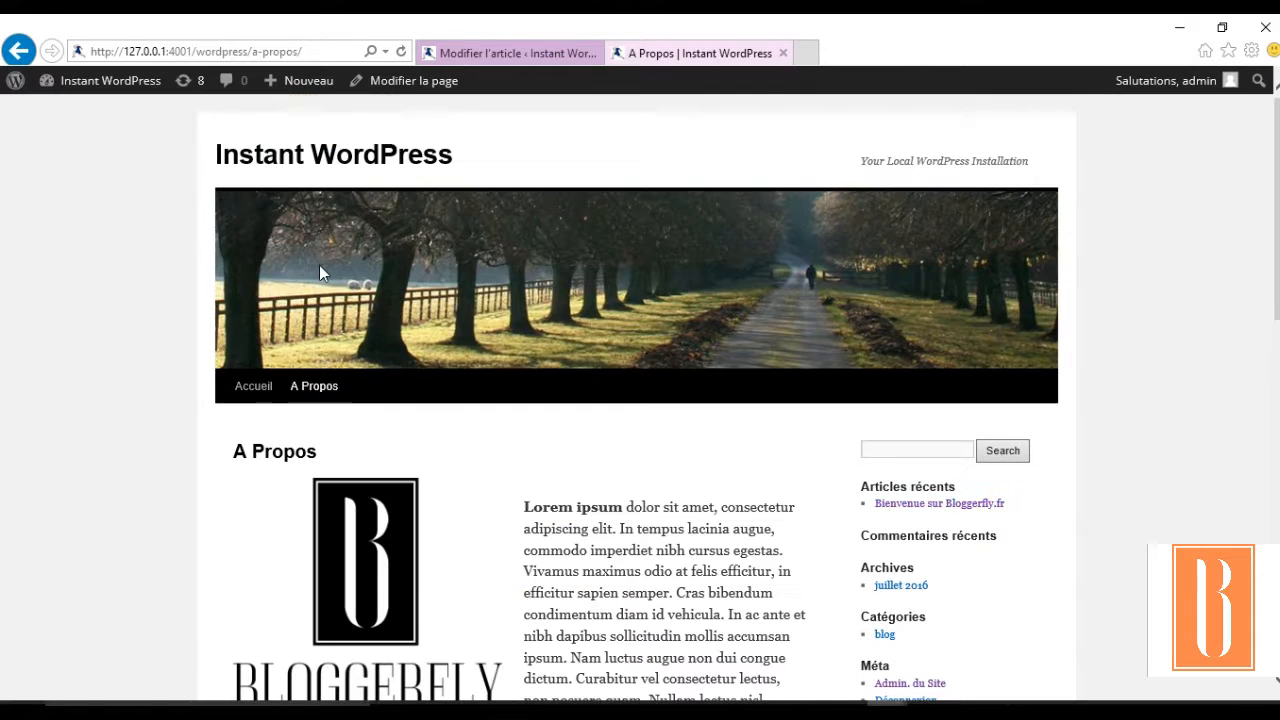
click(255, 387)
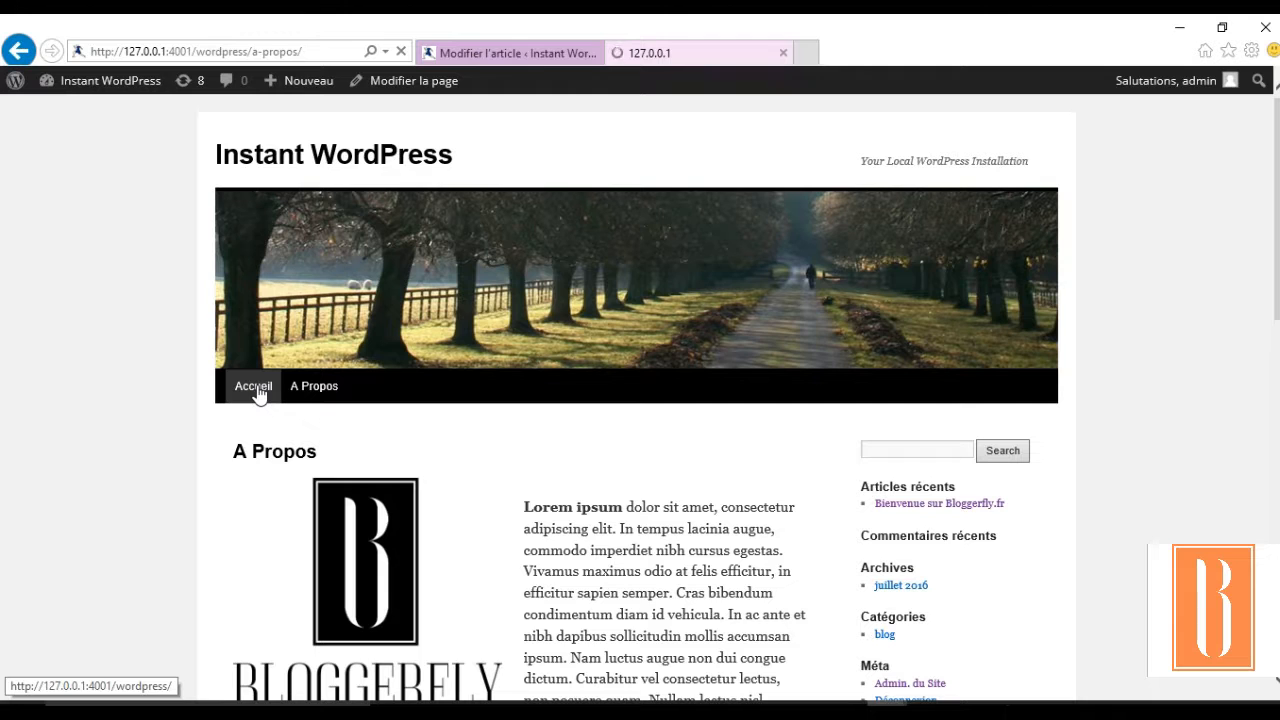
Step: Read through the article on the home page, from its title and logo down to its category and tags
scroll(178, 502, down, 1)
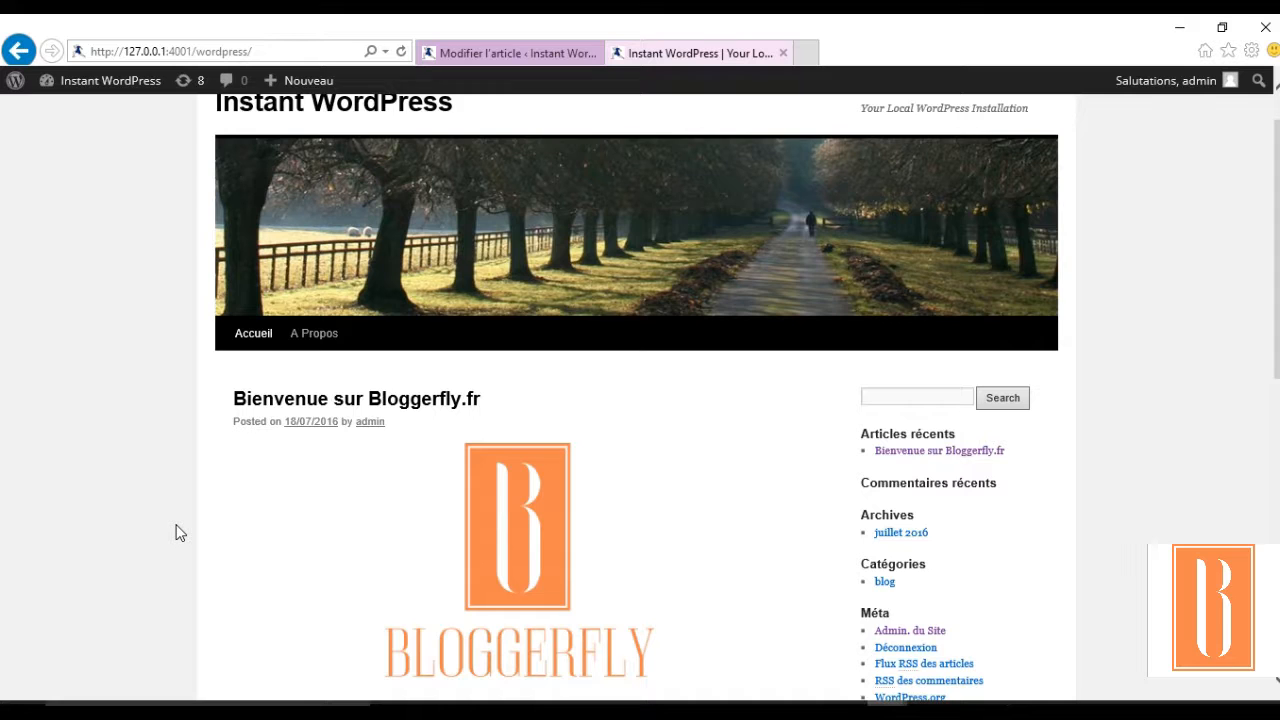
scroll(175, 532, down, 1)
scroll(175, 532, down, 2)
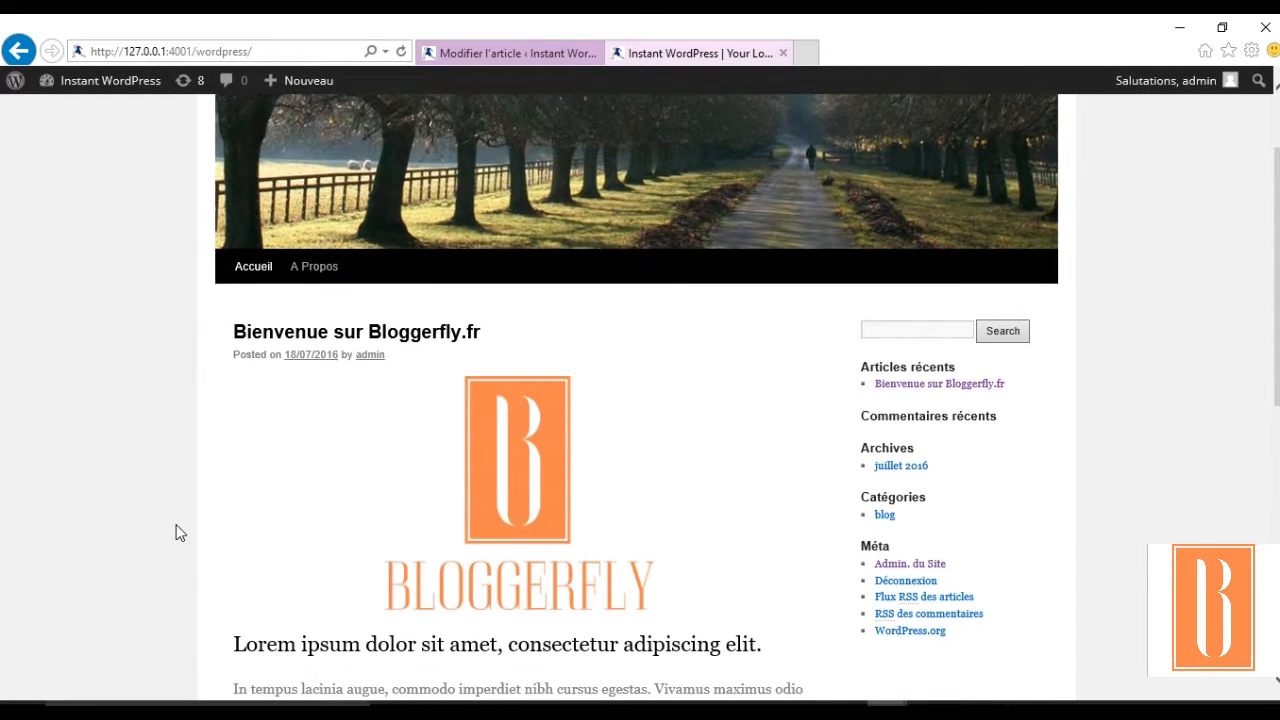
scroll(175, 532, down, 3)
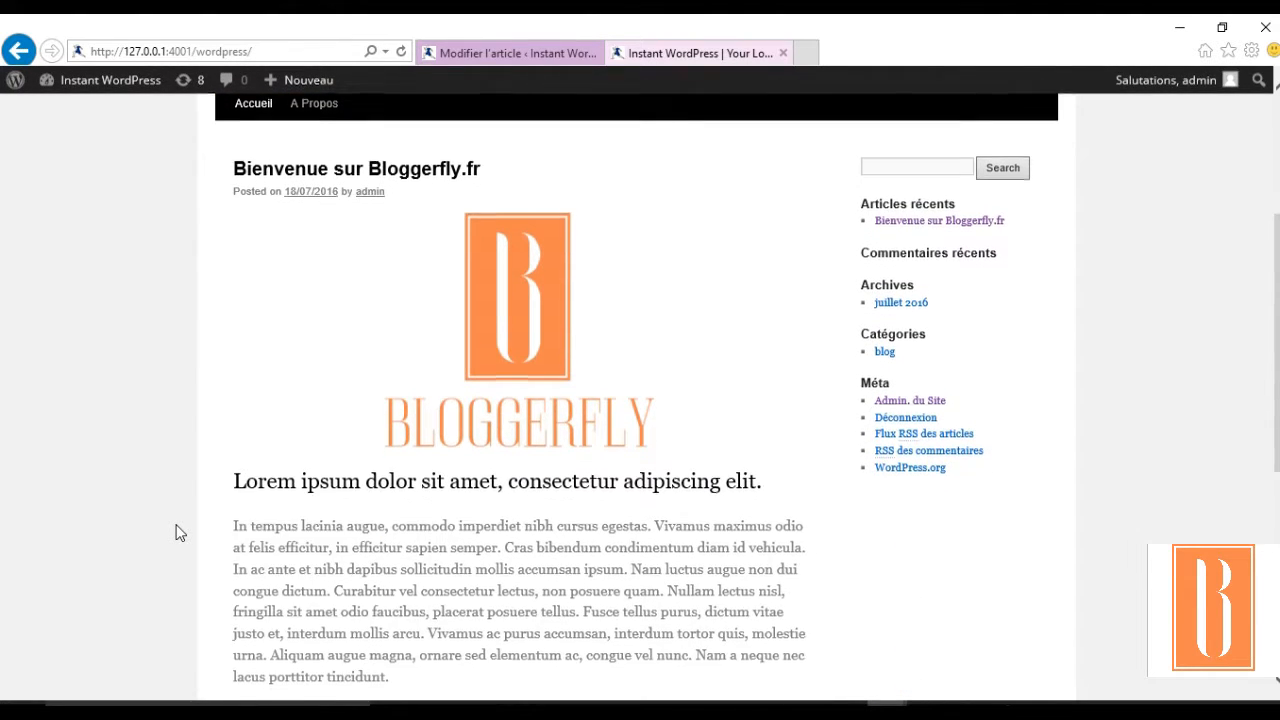
scroll(175, 532, down, 6)
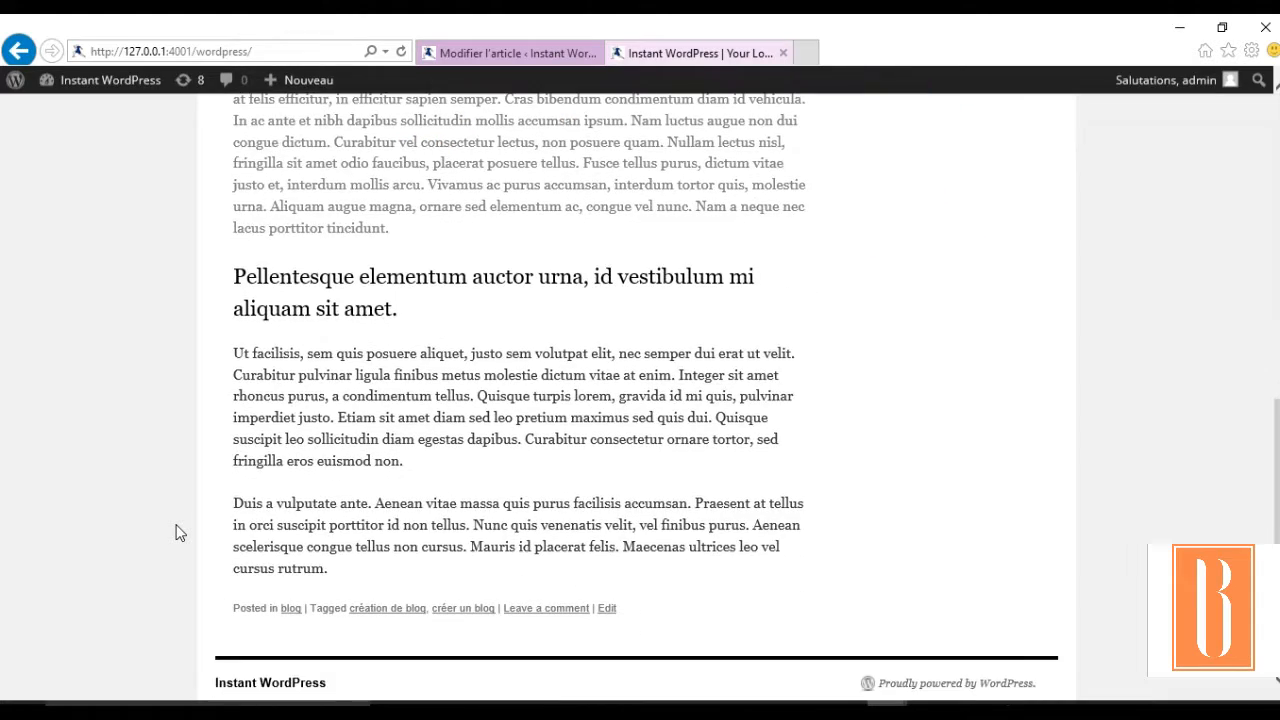
scroll(175, 532, up, 9)
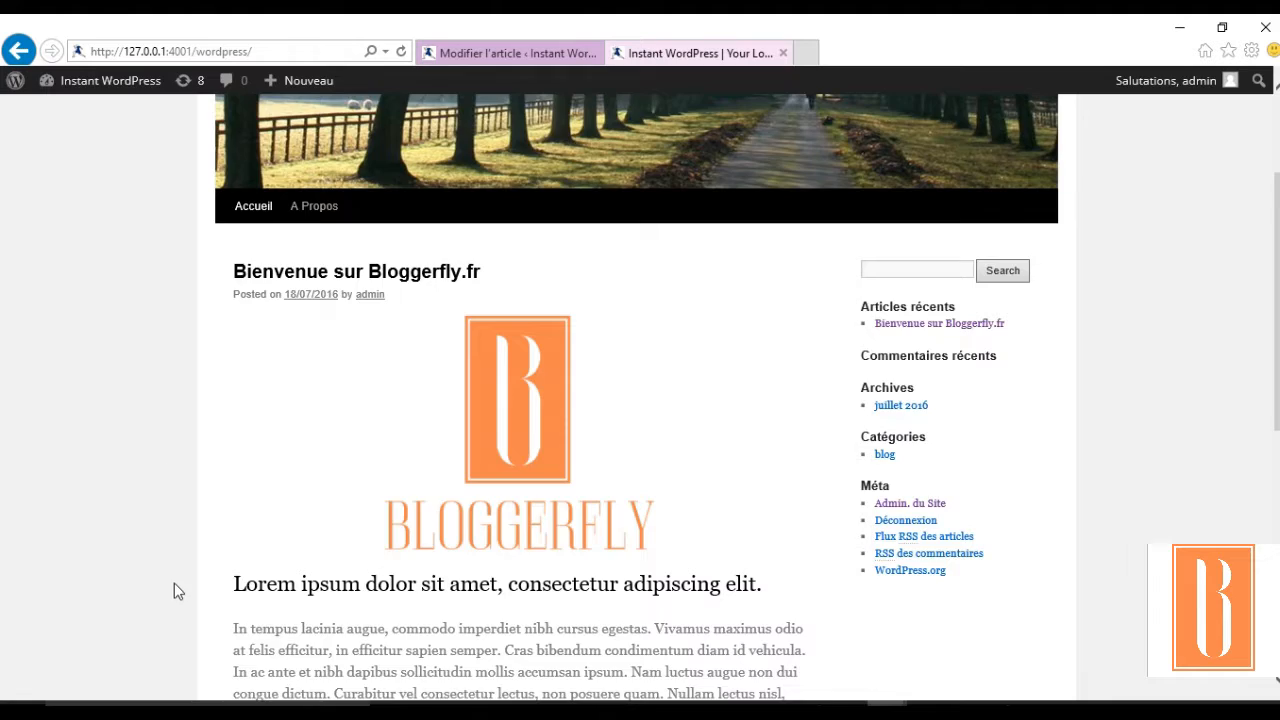
scroll(176, 592, down, 7)
scroll(175, 594, down, 2)
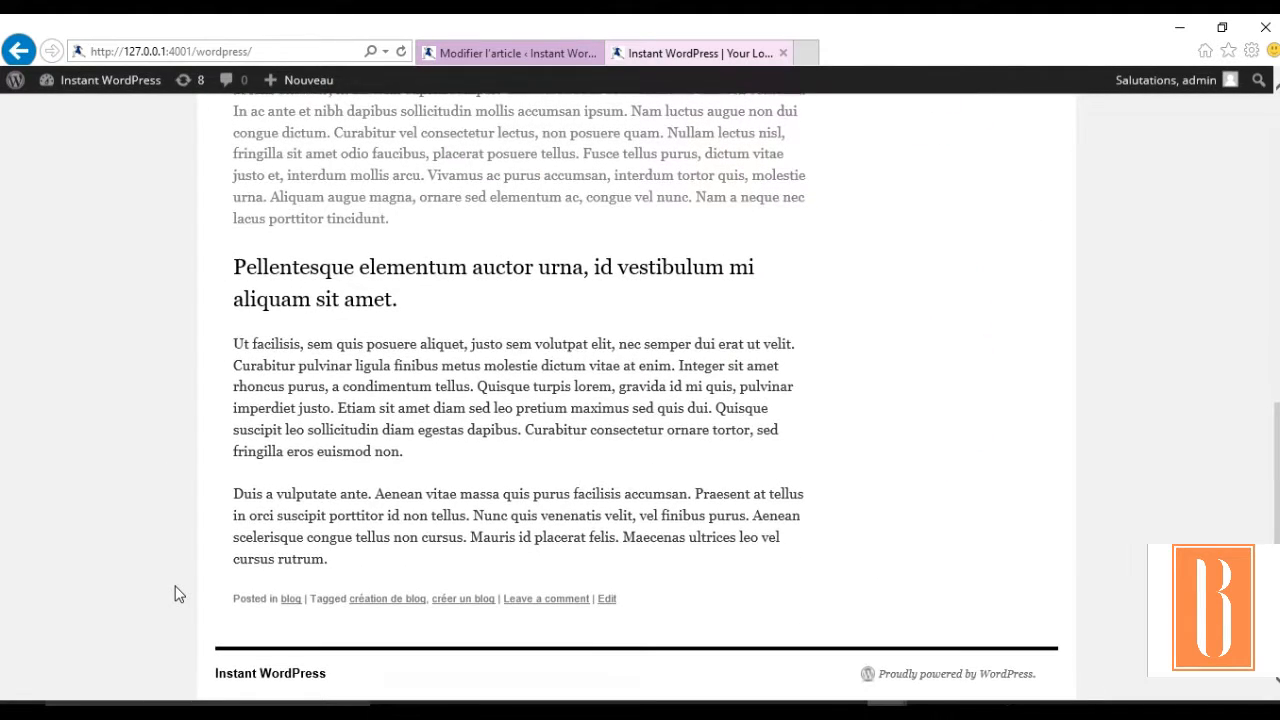
scroll(175, 594, up, 3)
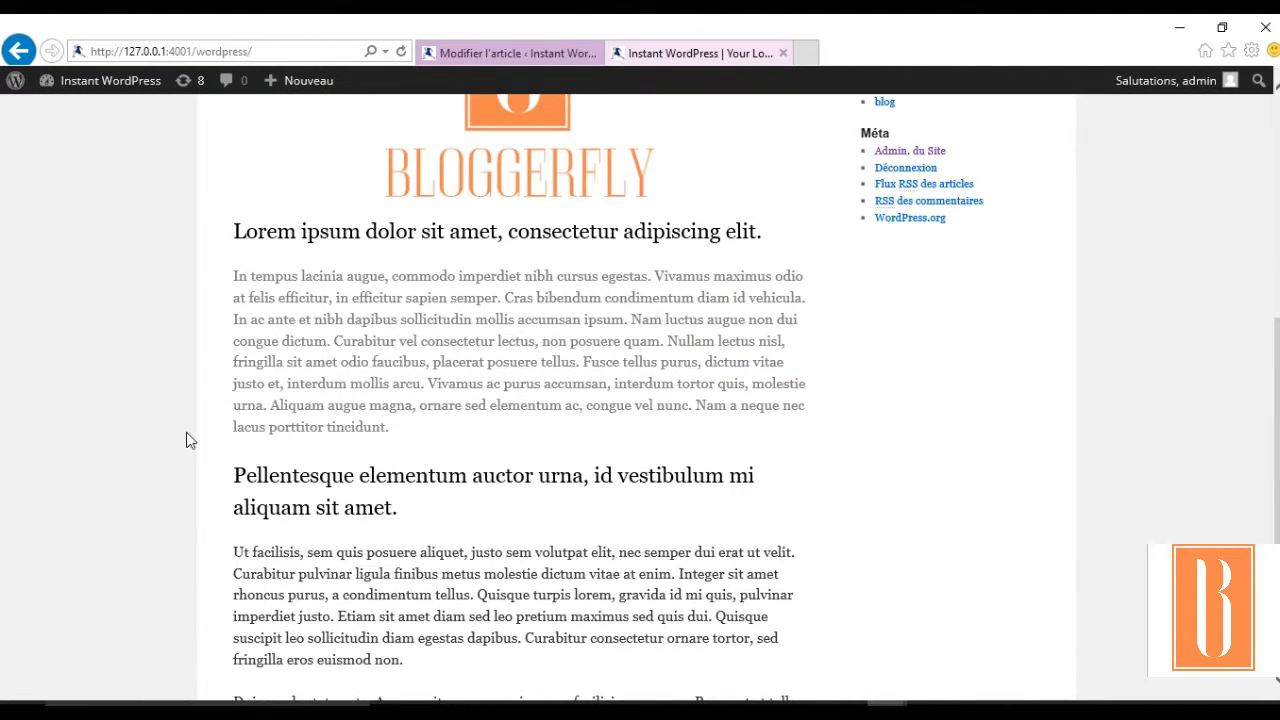
scroll(186, 435, up, 2)
scroll(189, 592, up, 2)
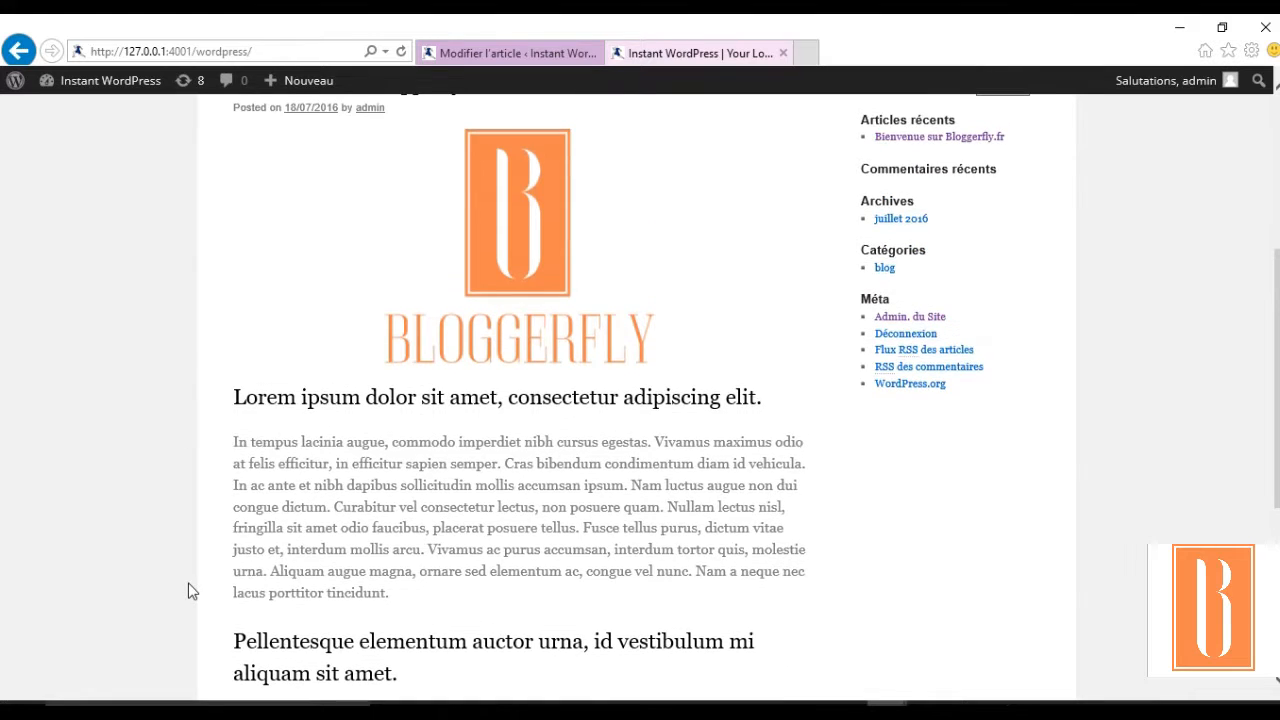
scroll(224, 182, up, 3)
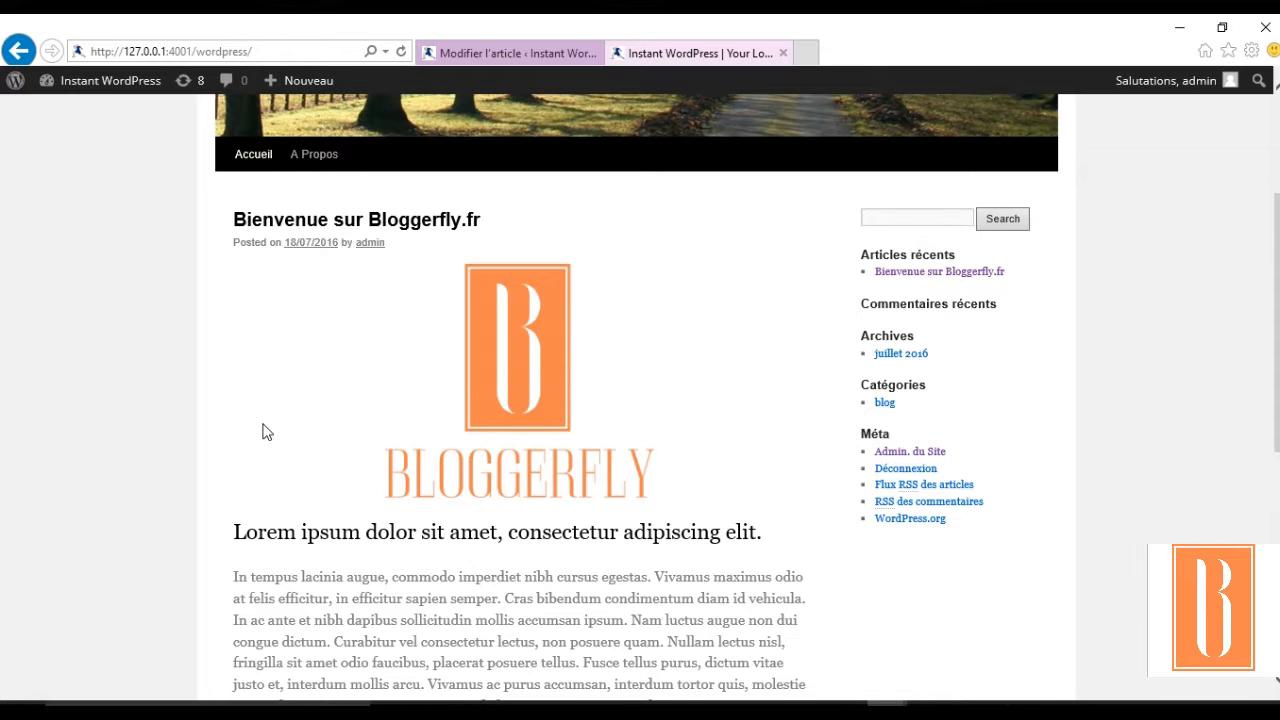
Step: Return to the article editor and insert a Read More tag just before the heading "Pellentesque elementum auctor urna"
click(508, 58)
scroll(754, 574, down, 3)
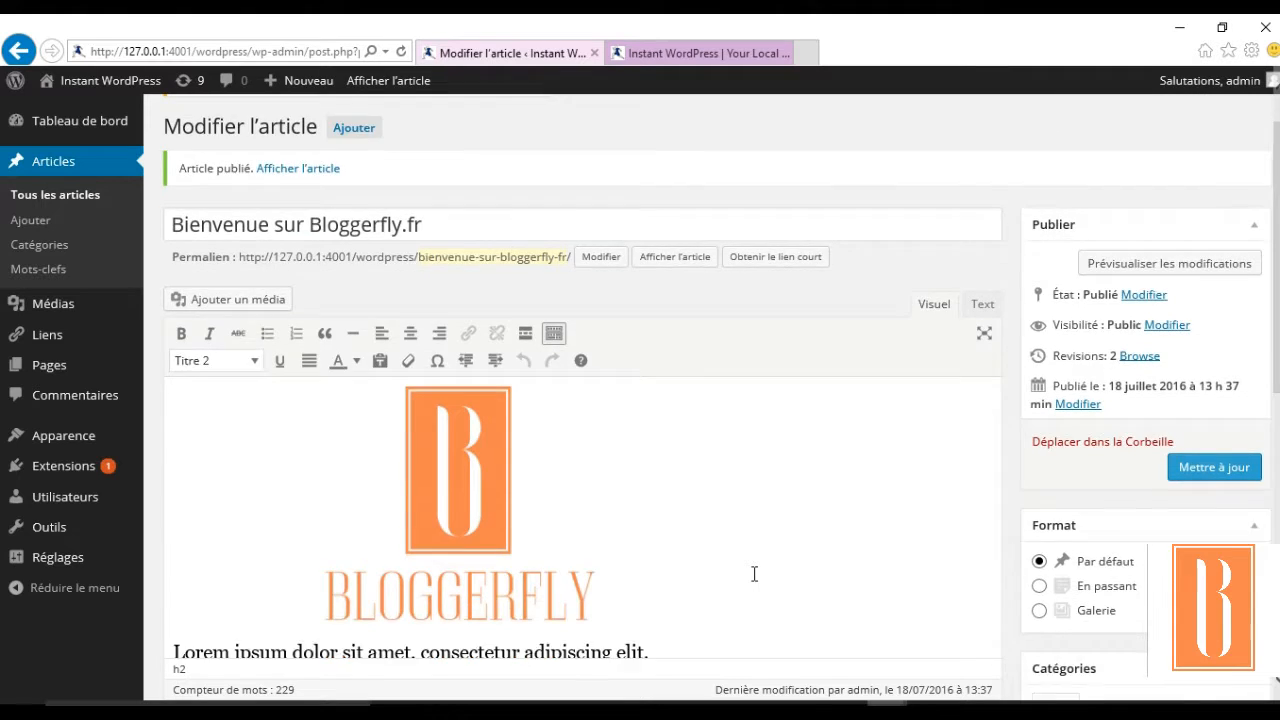
scroll(754, 574, down, 4)
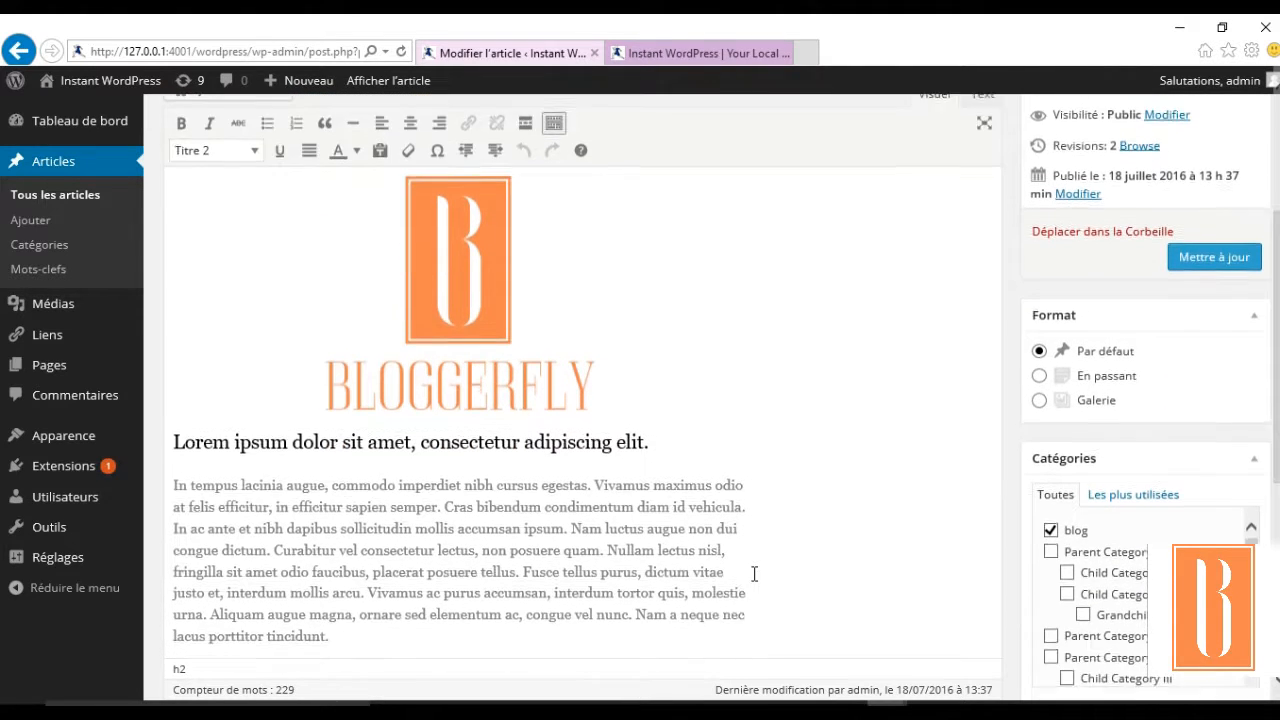
click(572, 470)
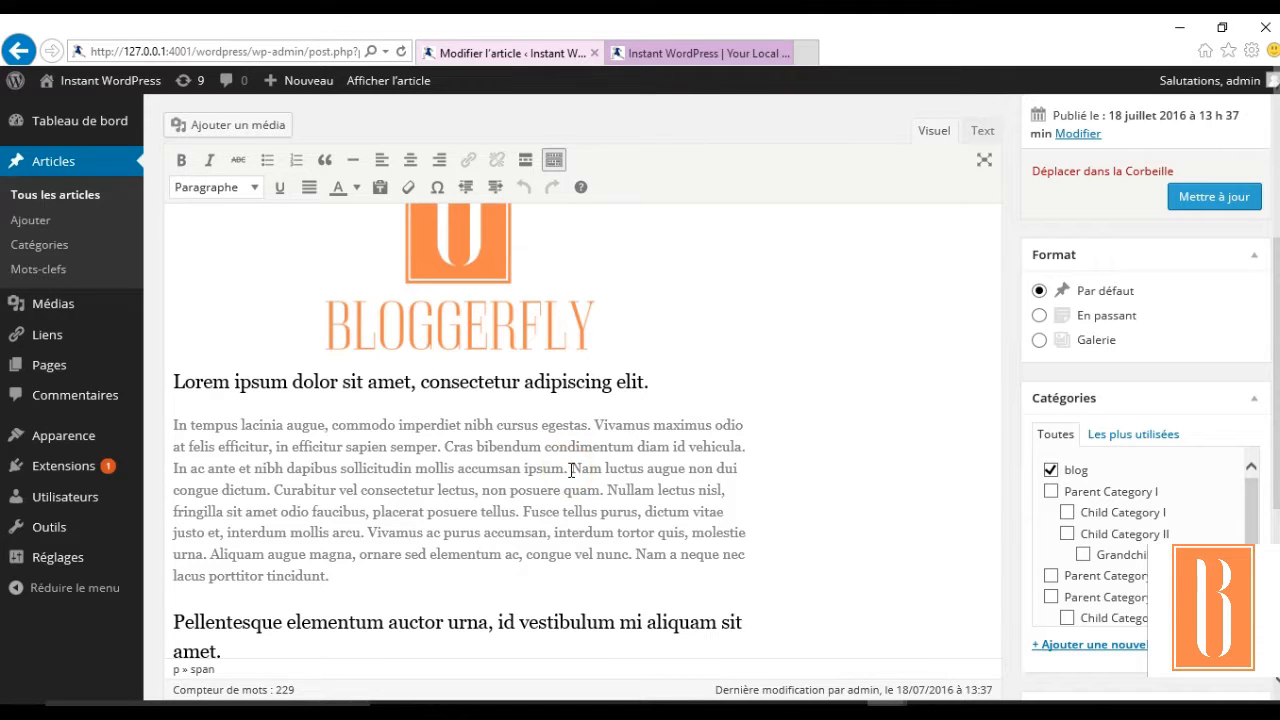
click(525, 162)
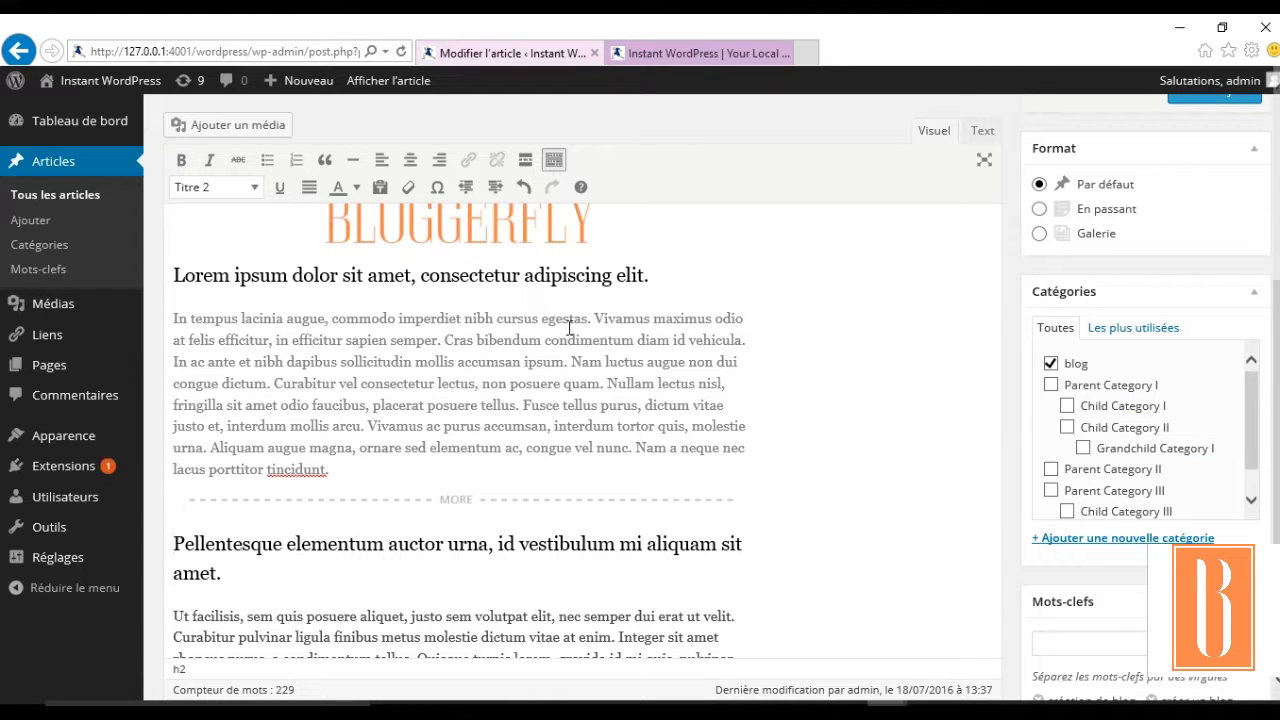
Step: Split the first paragraph after "non posuere quam." and delete the Read More tag before the second heading
click(607, 383)
key(Return)
click(617, 368)
click(612, 500)
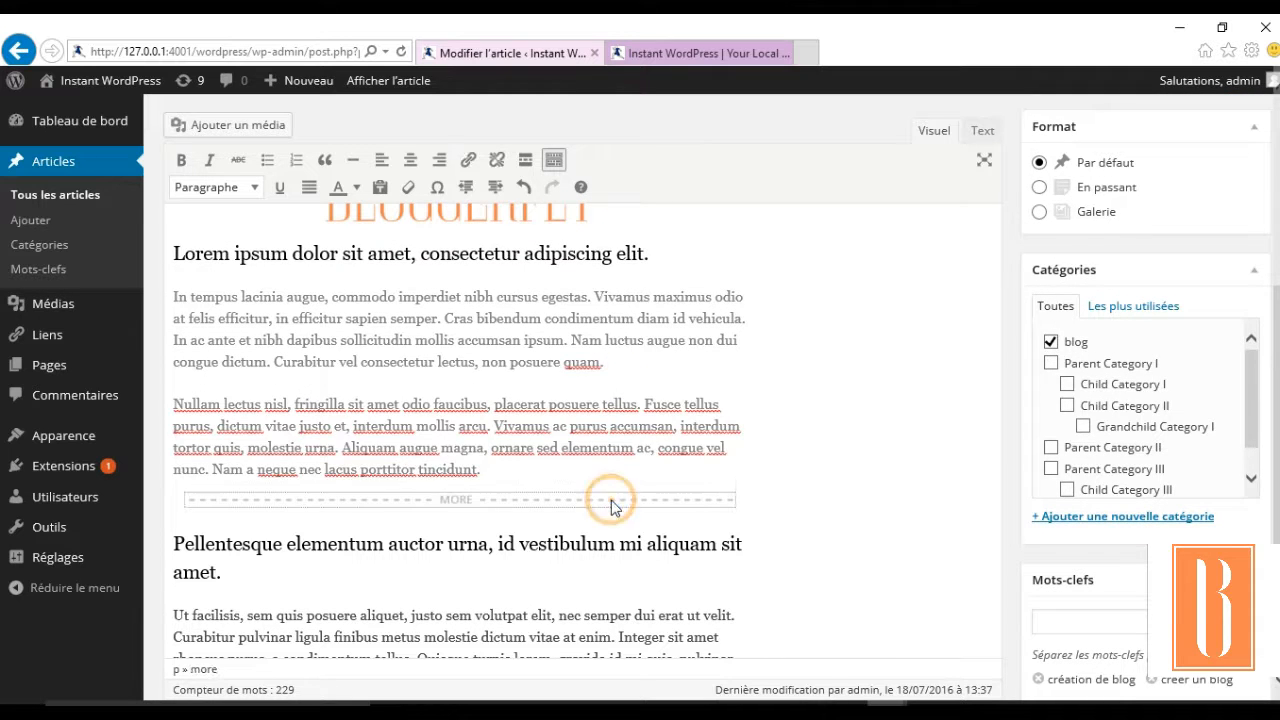
key(Delete)
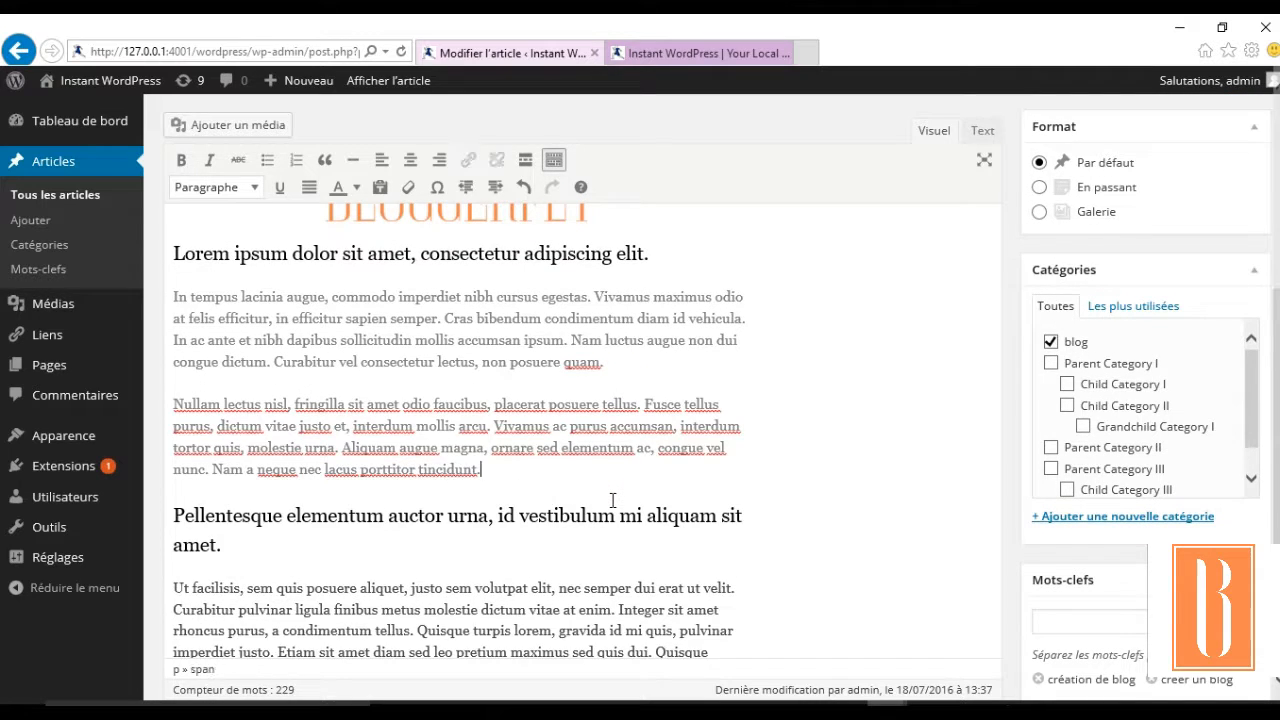
Step: Insert a Read More tag after "non posuere quam." and update the published article
click(621, 367)
click(525, 162)
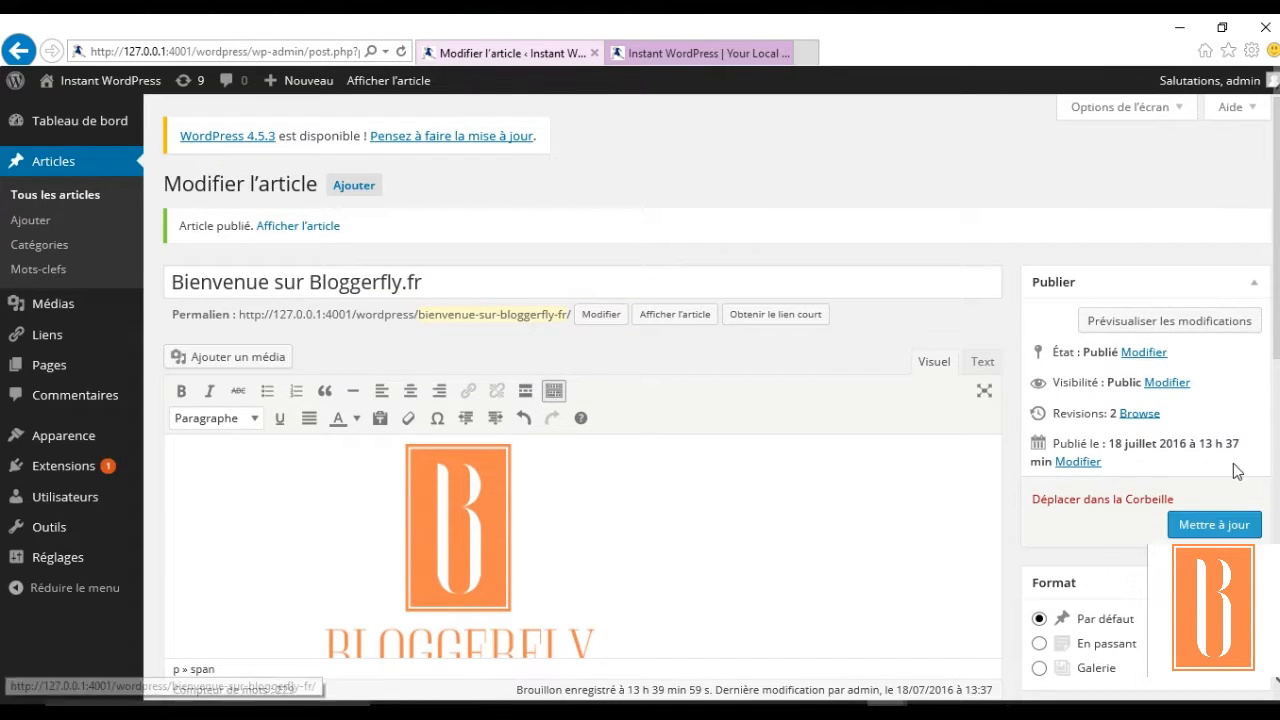
click(1213, 527)
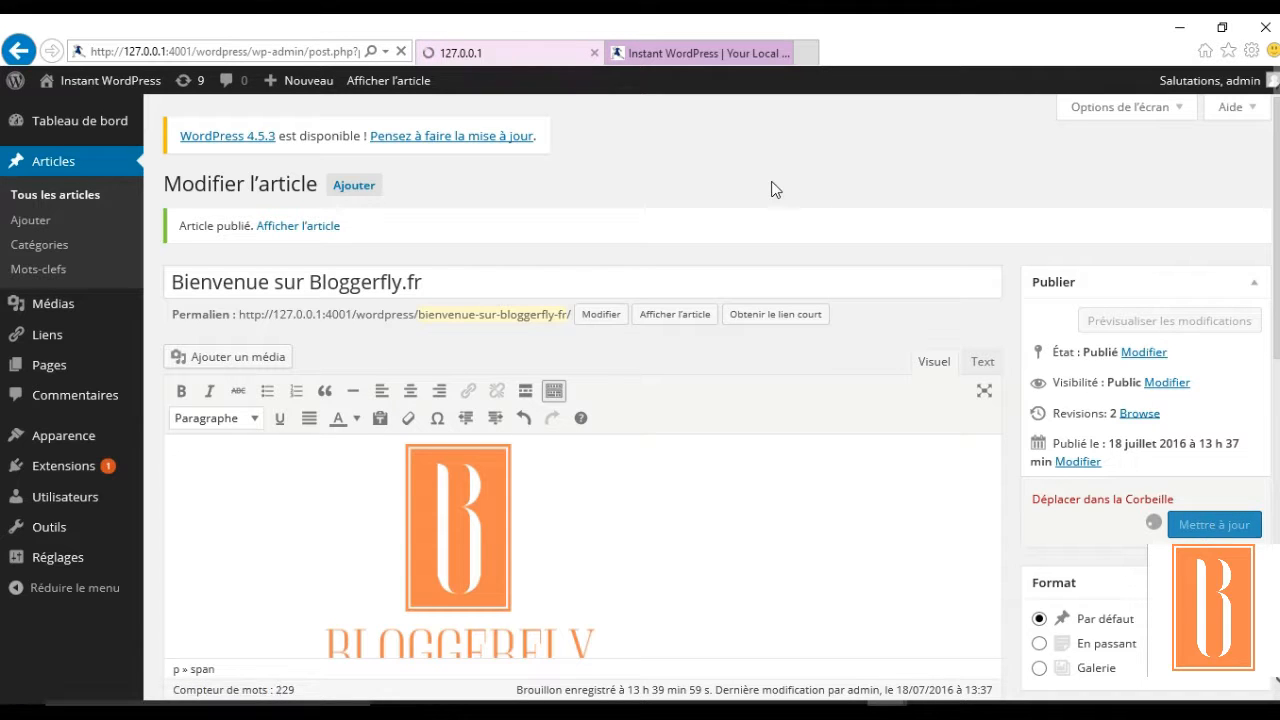
Step: Reload the site's home page and examine the article's excerpt with its "Continue reading" link
click(697, 56)
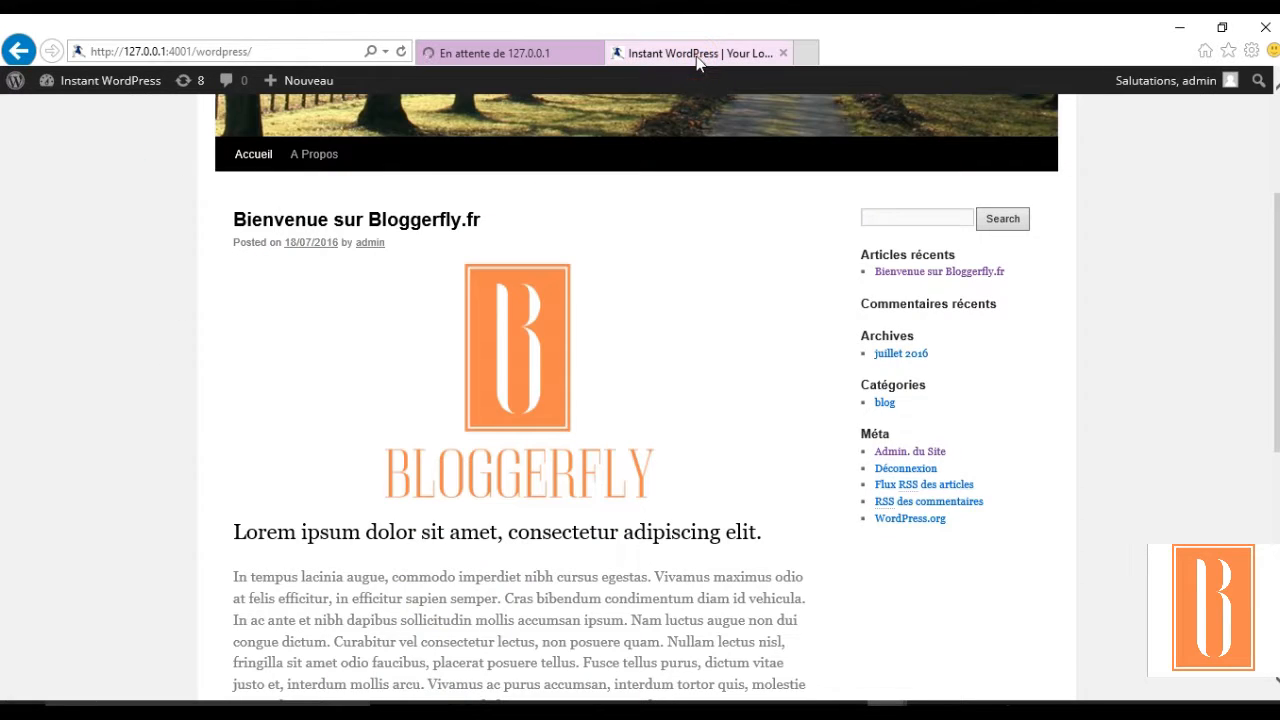
click(401, 52)
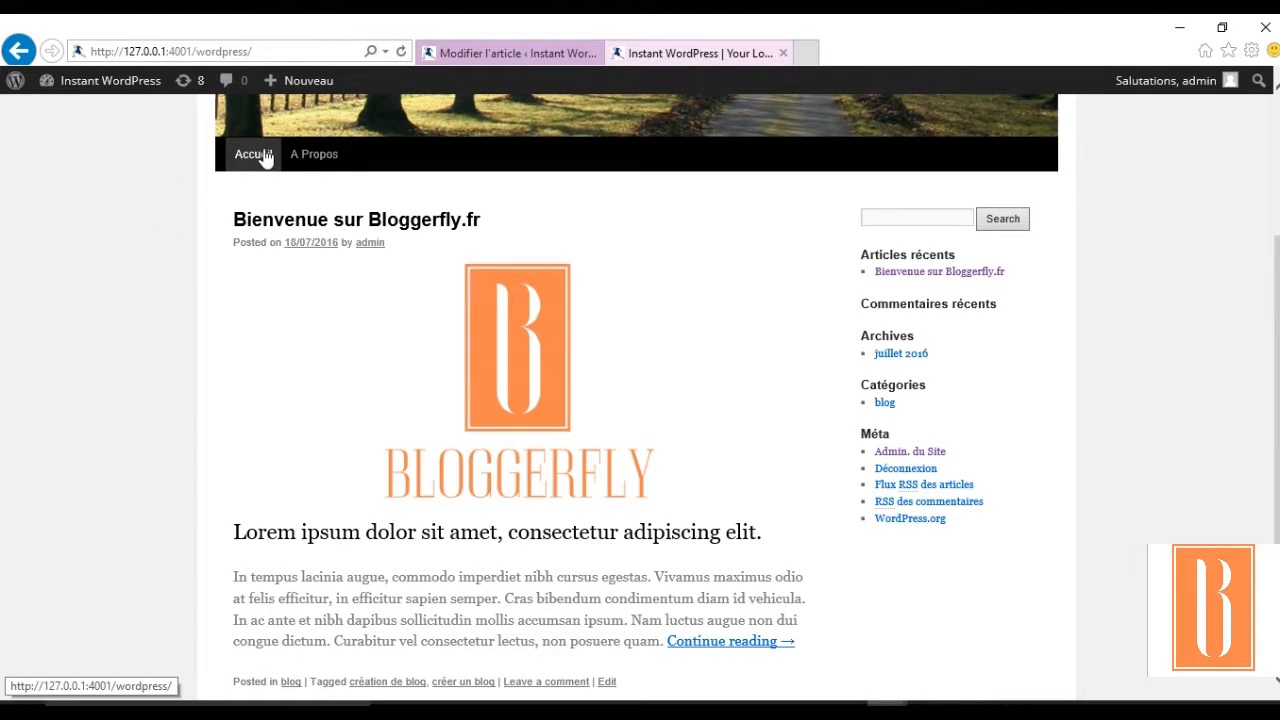
scroll(178, 303, down, 1)
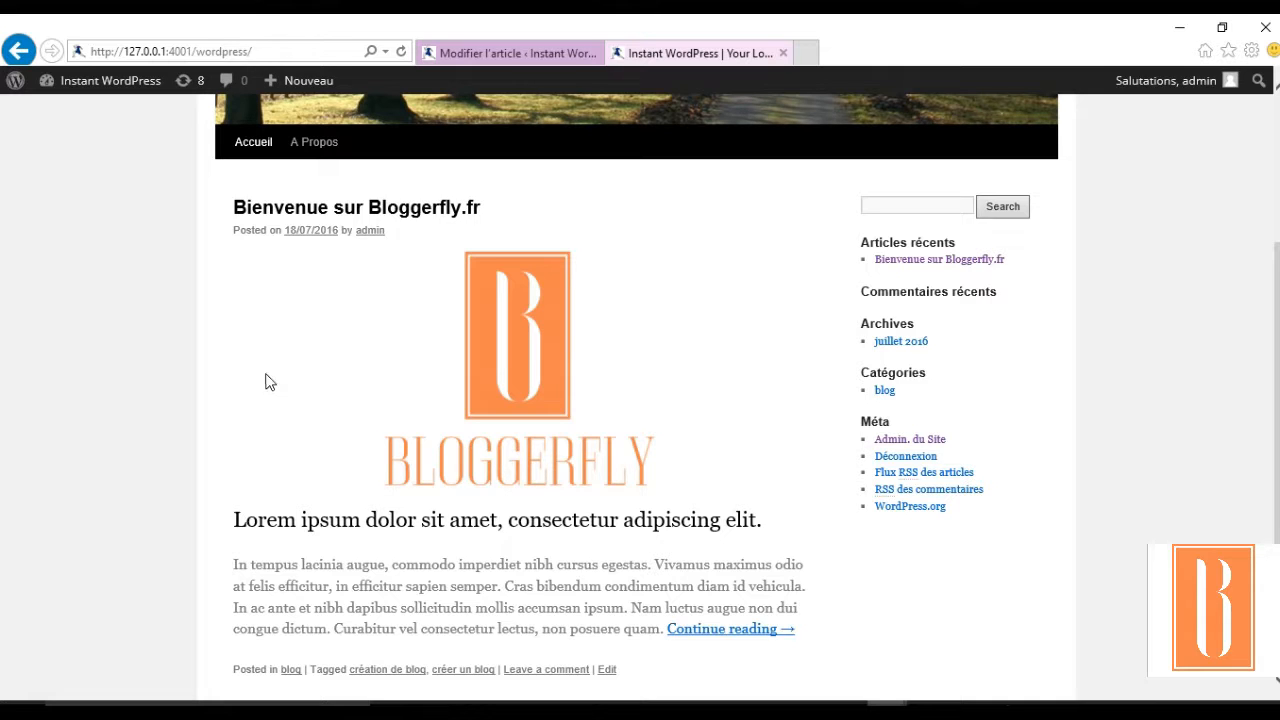
scroll(307, 315, up, 1)
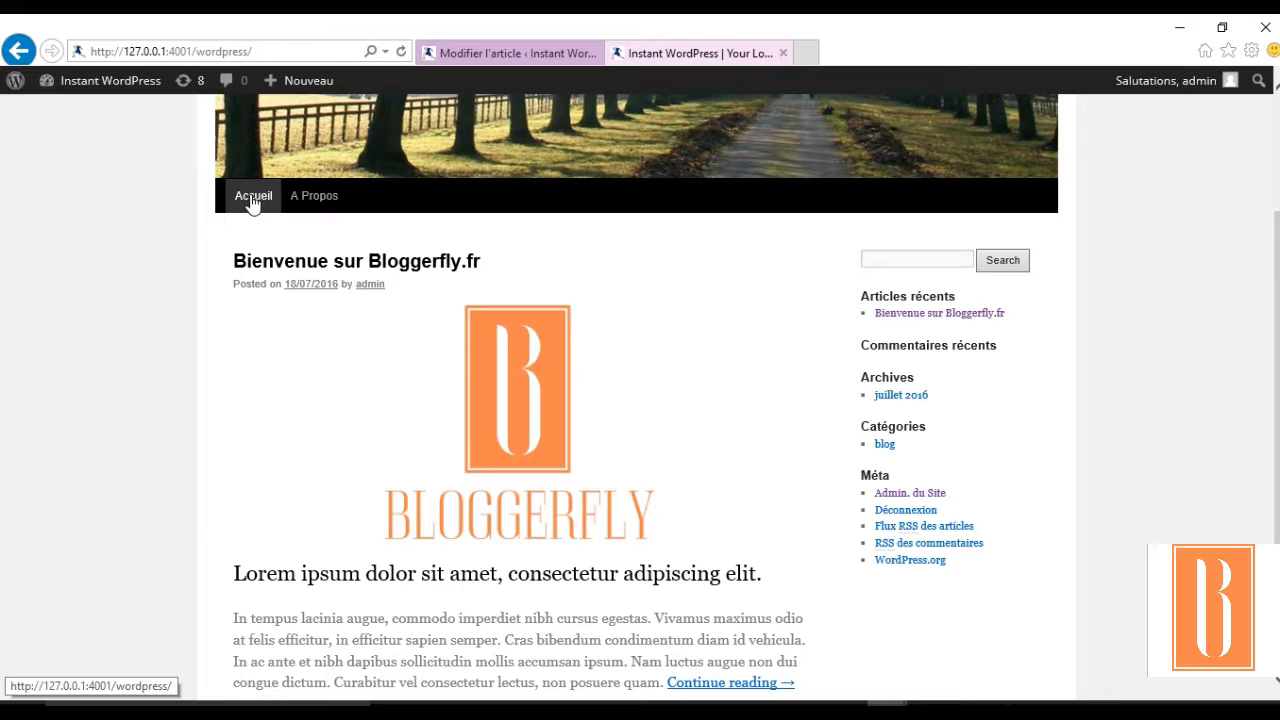
Step: In the WordPress menu settings, change the navigation title of Menu 1's Accueil item to "Blog" and save the menu
click(508, 51)
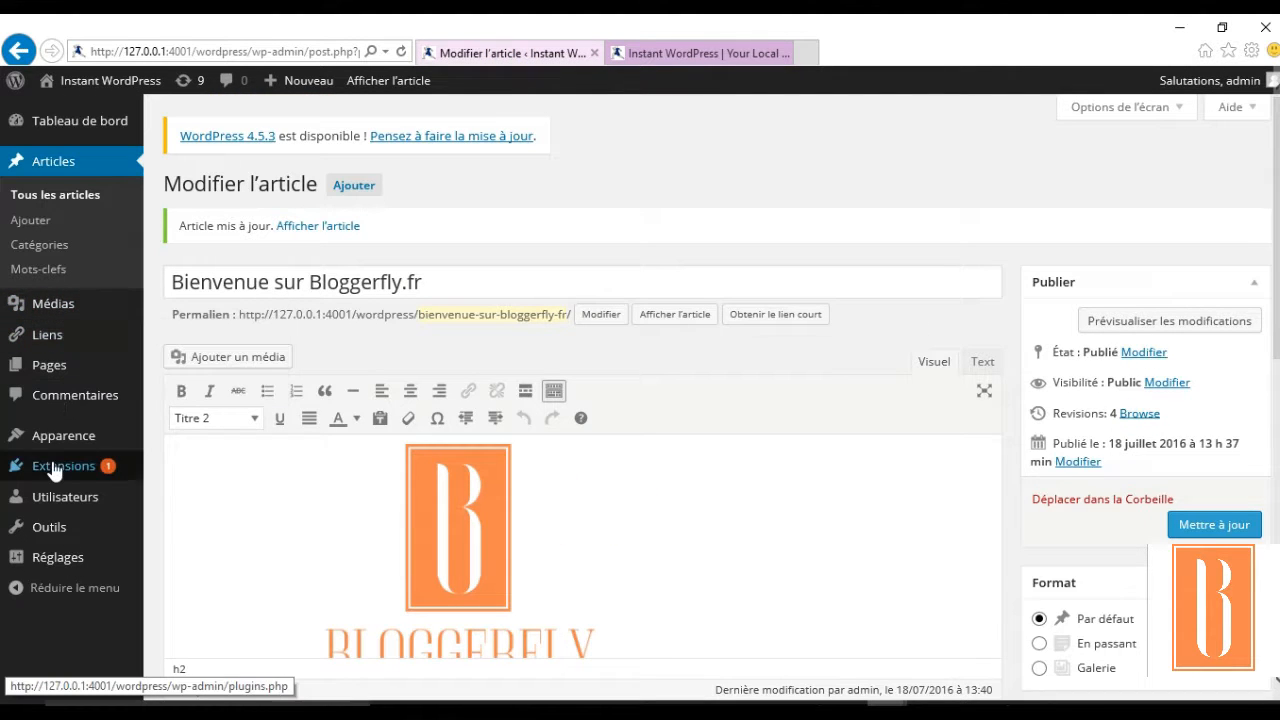
mouse_move(80, 443)
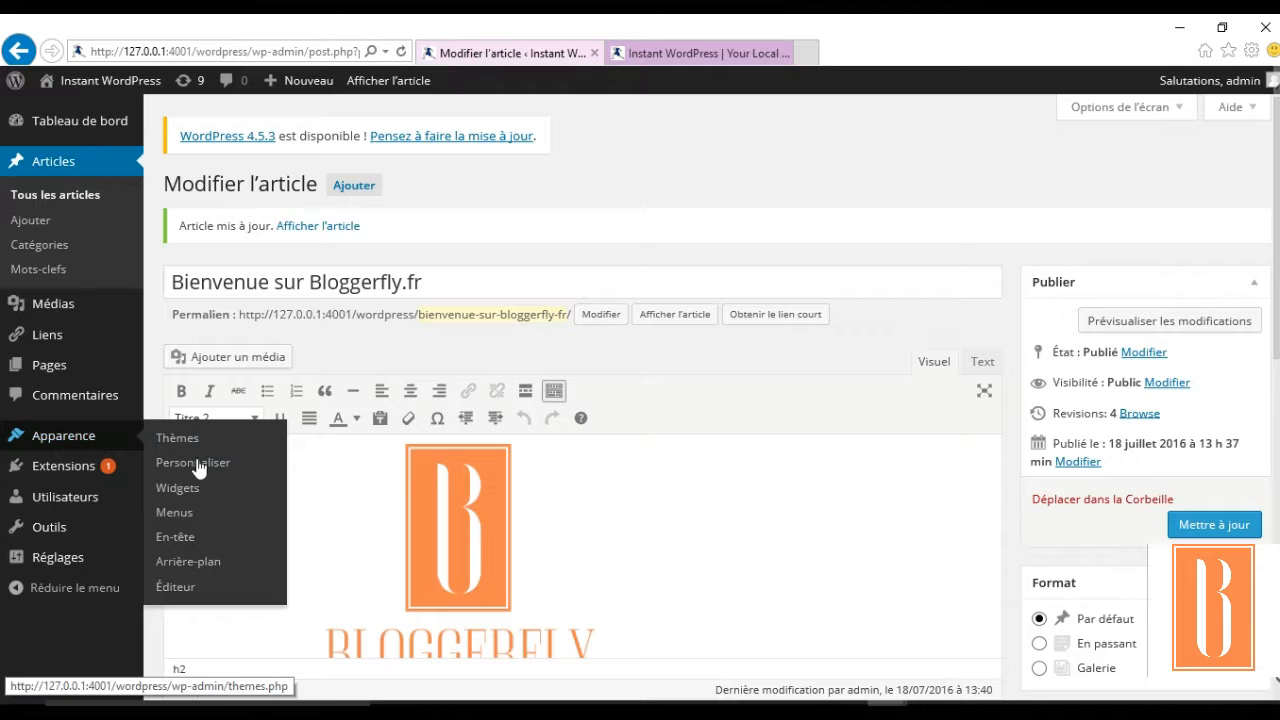
click(186, 516)
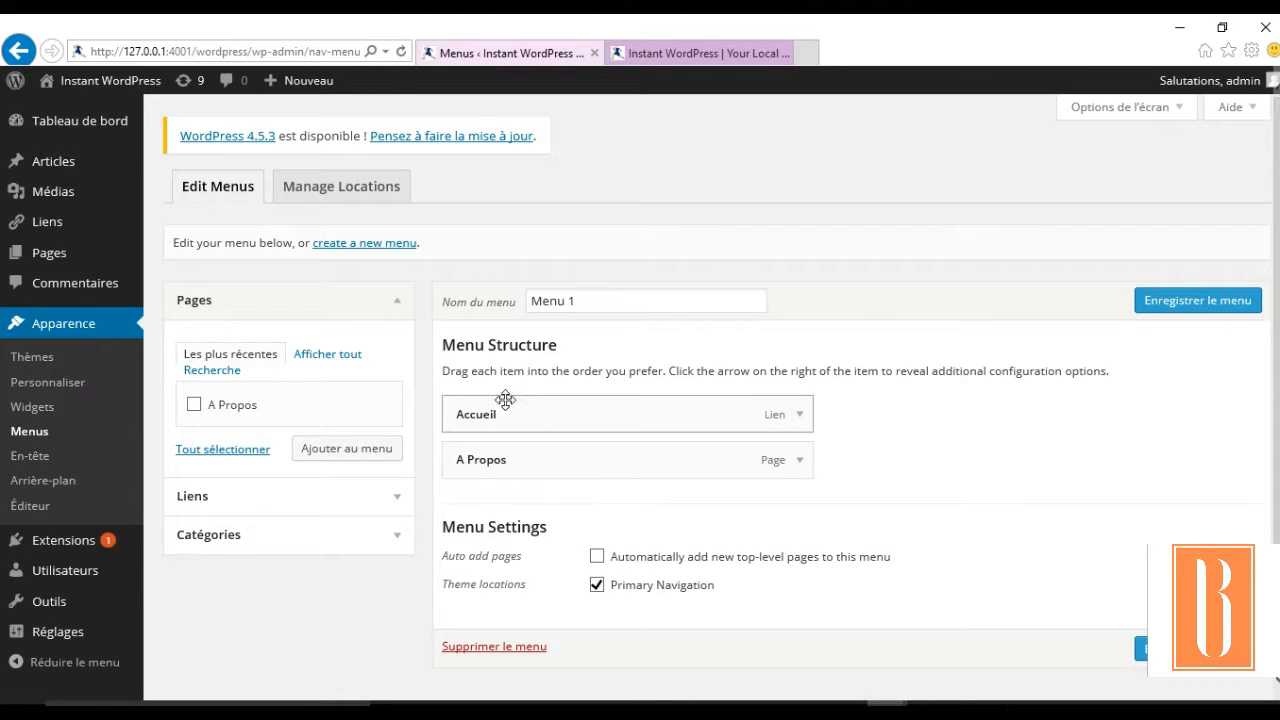
click(800, 414)
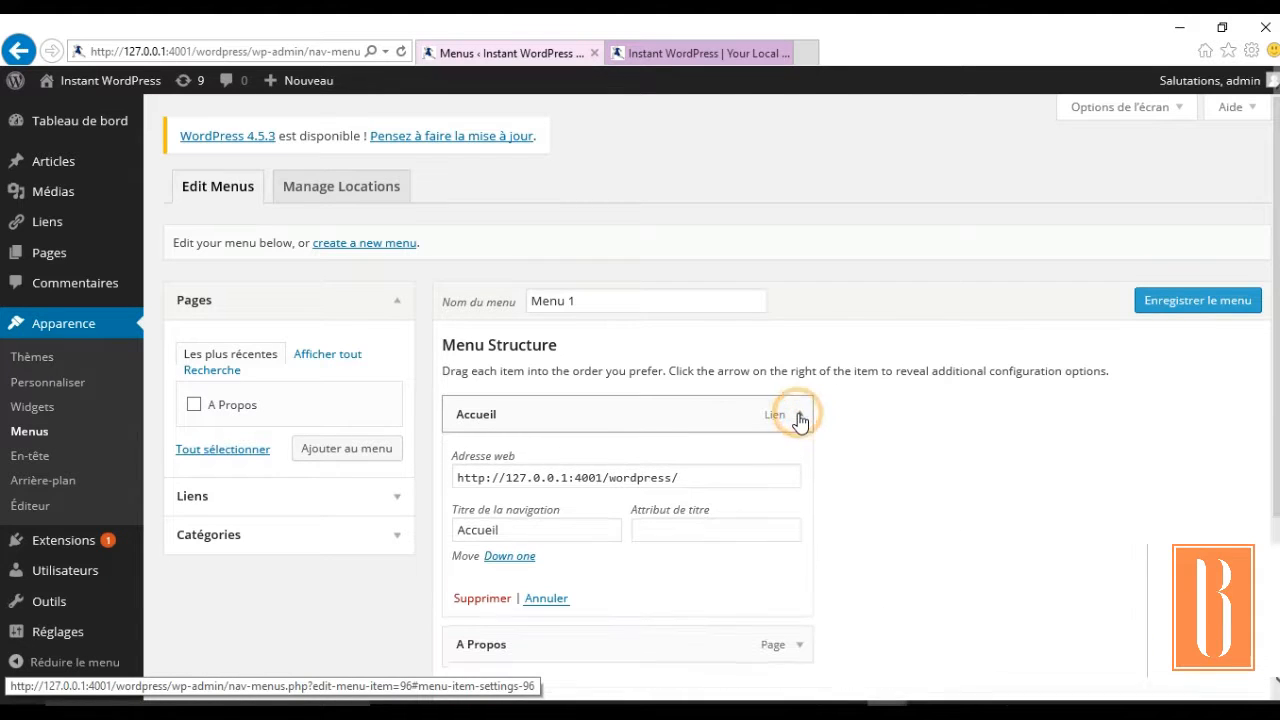
double_click(557, 535)
text(Blog)
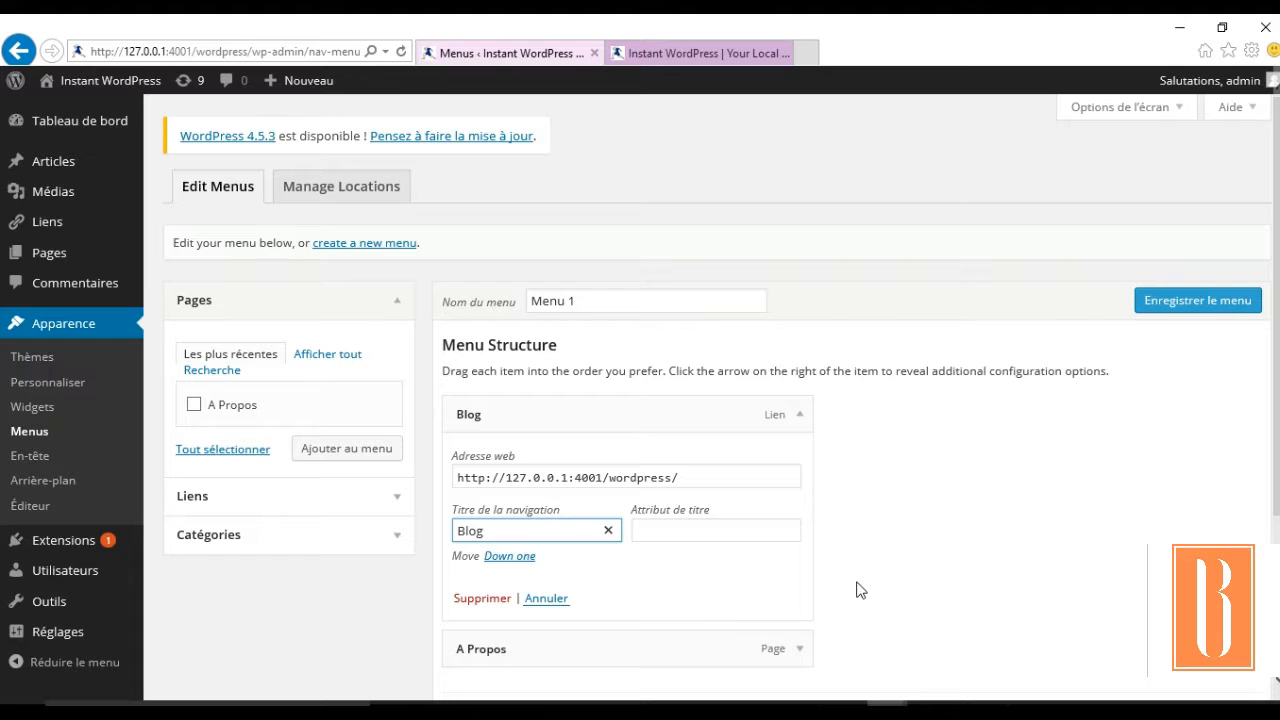
click(999, 575)
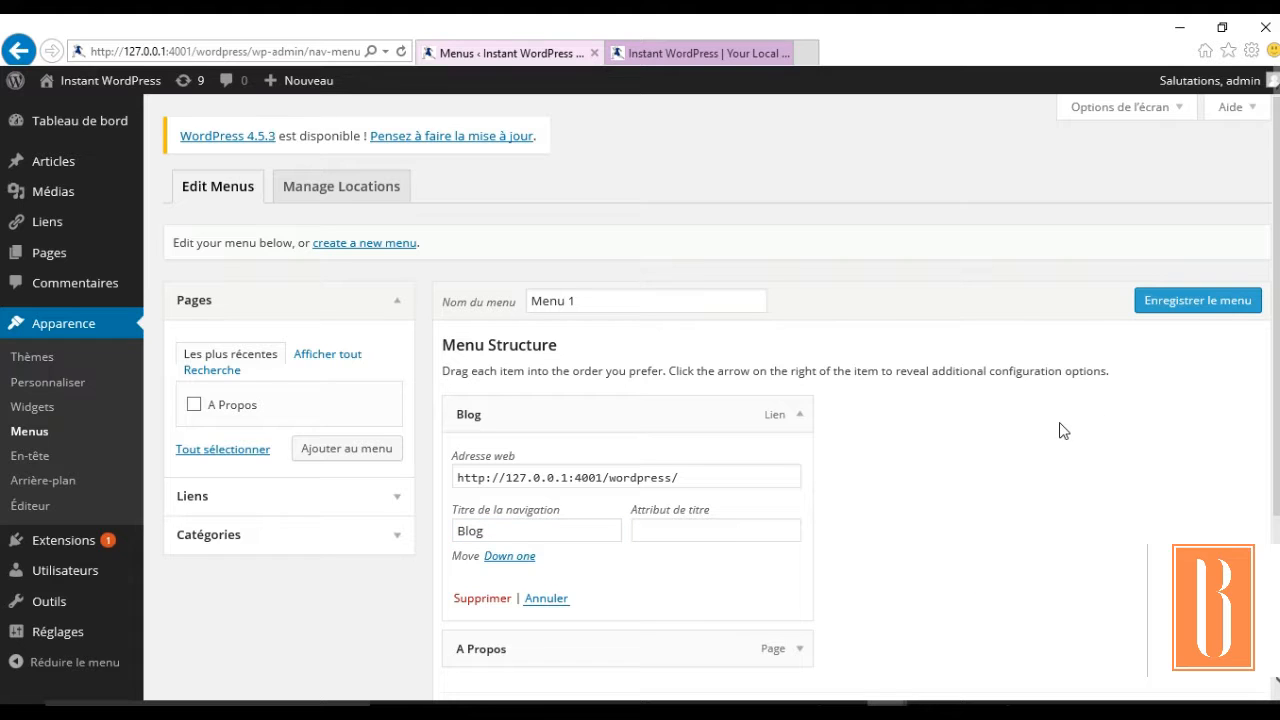
click(1214, 298)
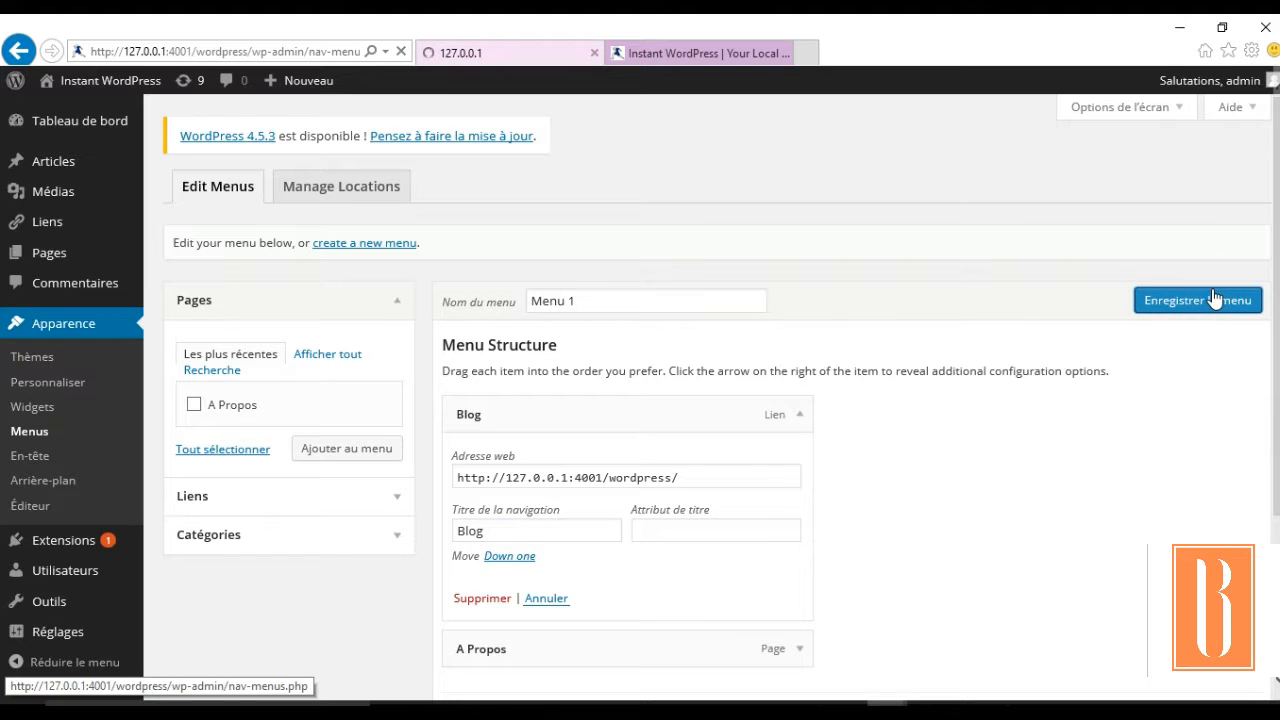
Step: Reload the site's home page and check the first item of its navigation bar
click(700, 53)
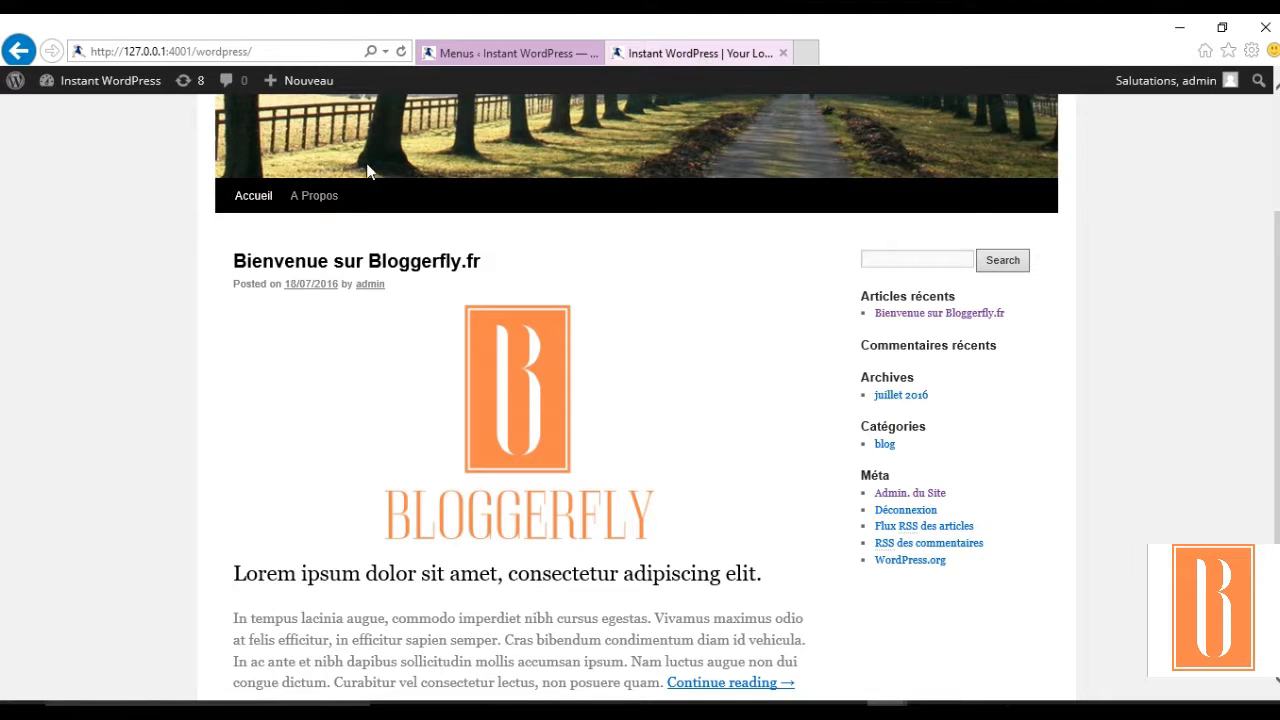
click(401, 51)
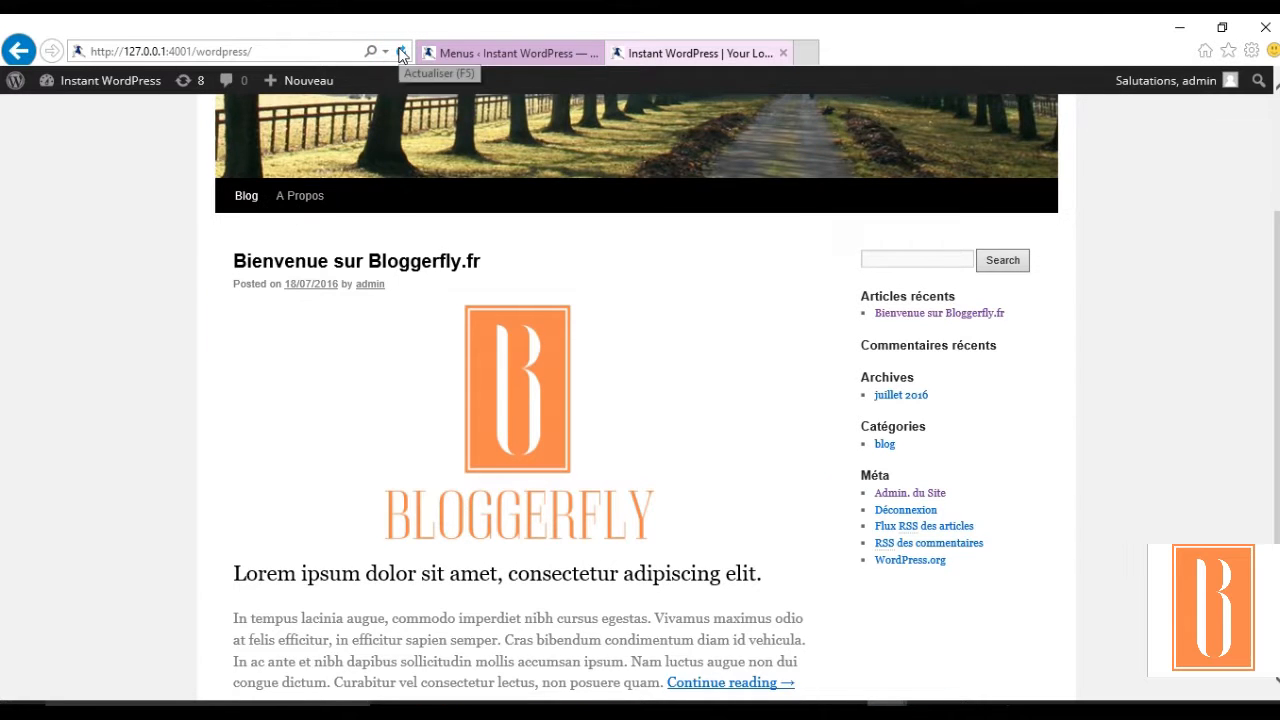
scroll(157, 351, up, 1)
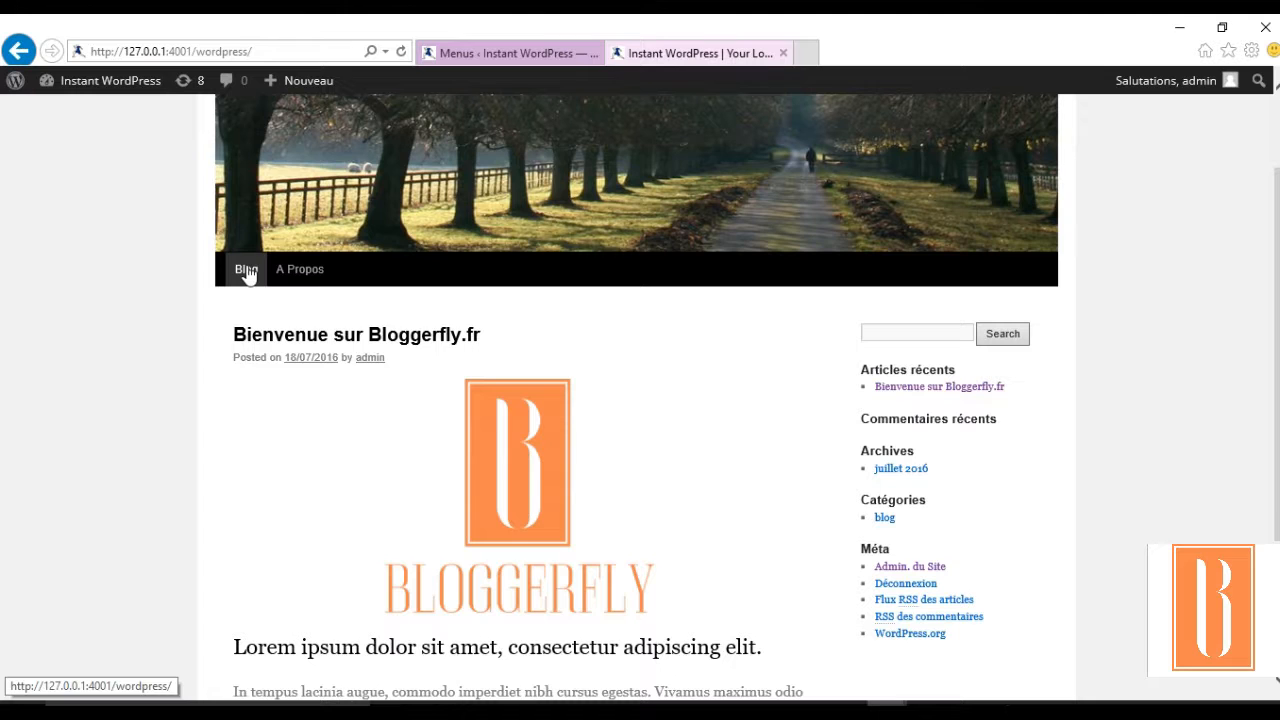
Step: Return to the menu settings, set the Blog item's navigation title to "BLOG" in capitals, and save the menu
click(510, 52)
double_click(524, 571)
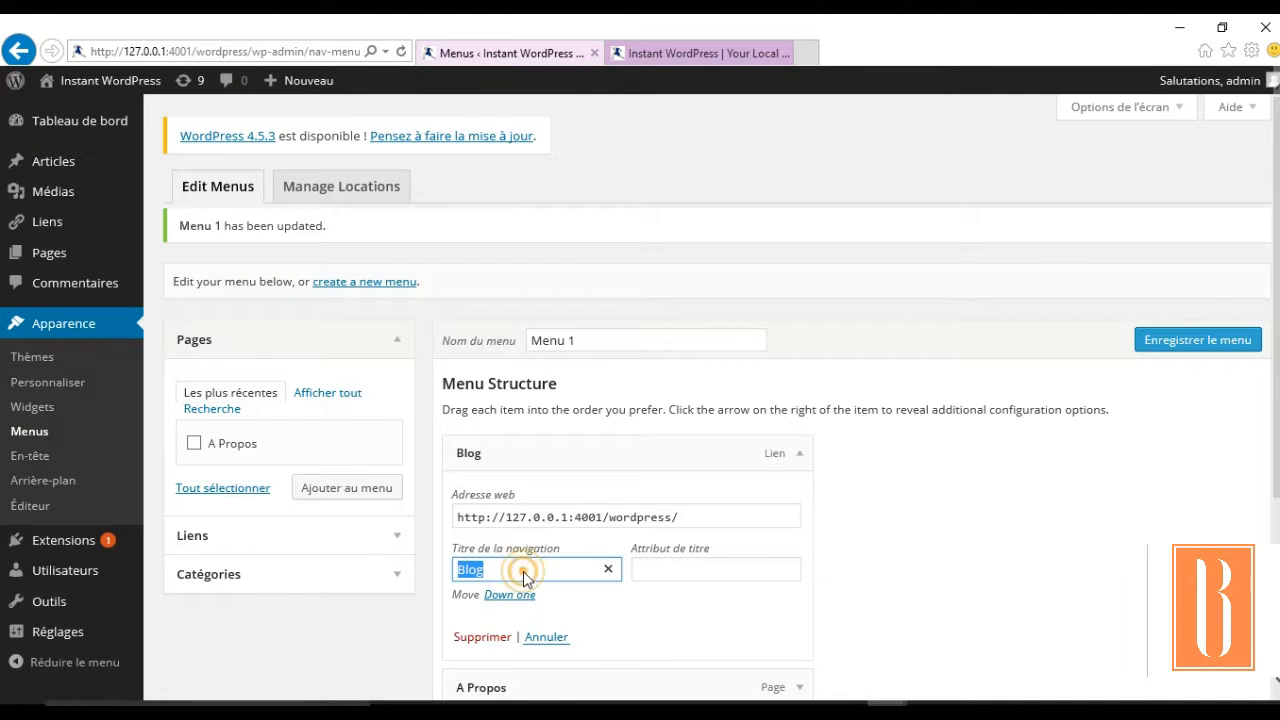
text(BLOG)
click(1195, 345)
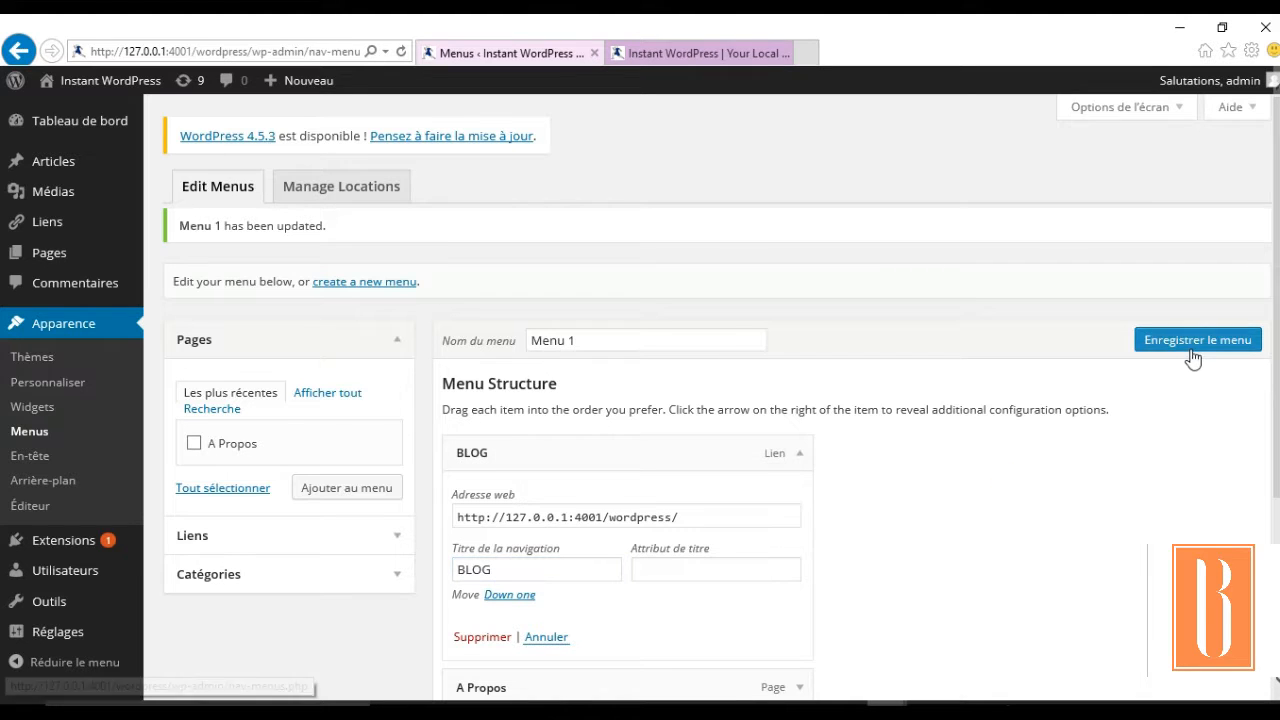
click(1196, 350)
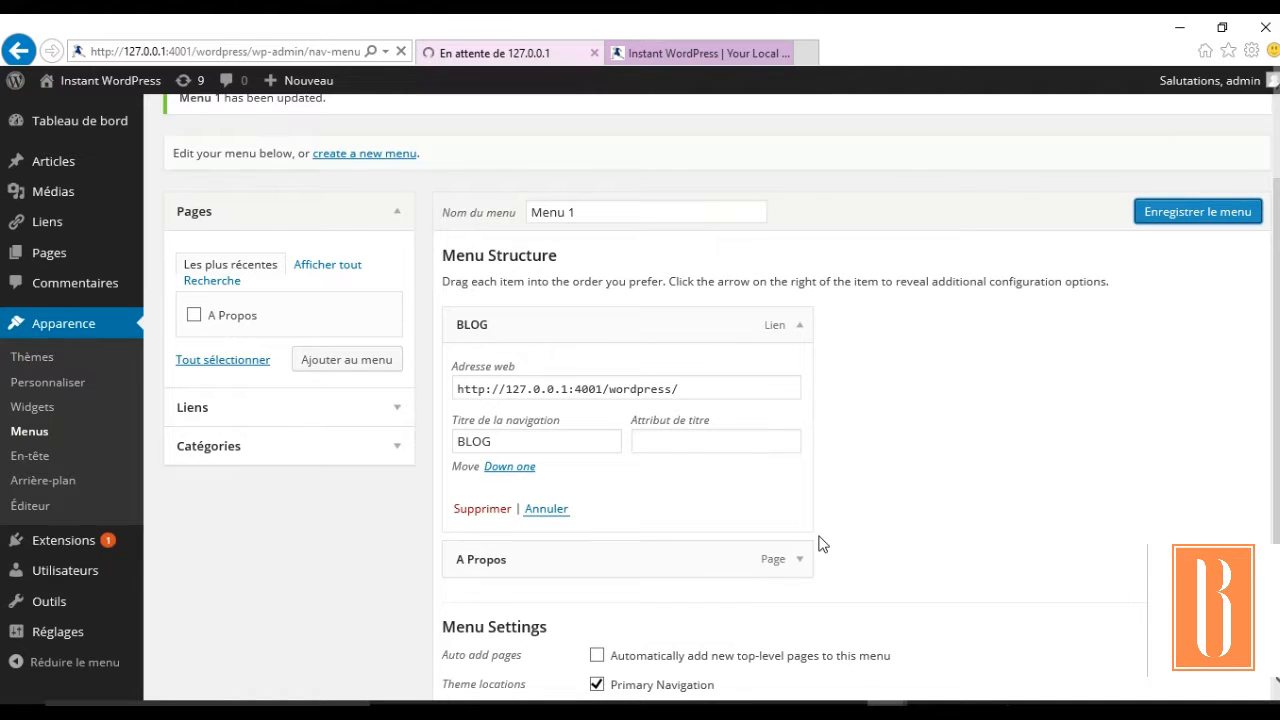
Step: Set the navigation title of Menu 1's A Propos item to "A PROPOS" in capitals and save the menu
click(799, 498)
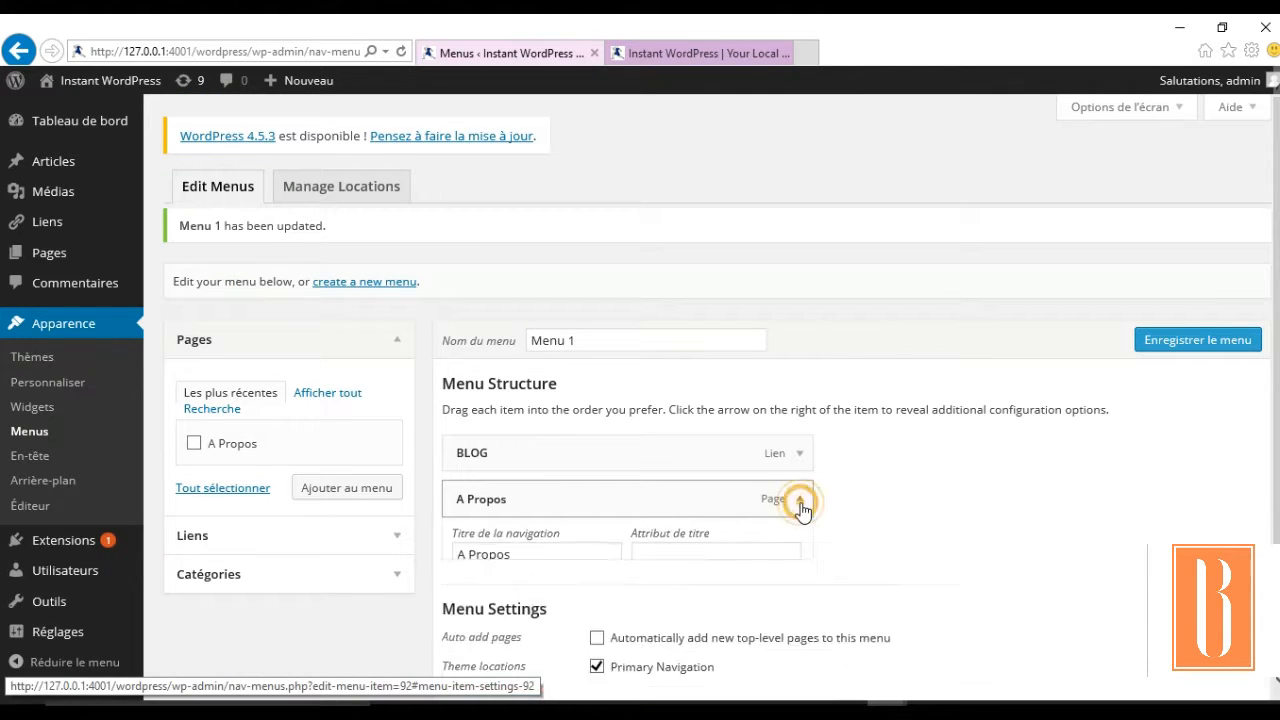
click(560, 561)
key(BackSpace)
key(BackSpace)
key(BackSpace)
key(BackSpace)
key(BackSpace)
text(r)
key(BackSpace)
text(ROPO)
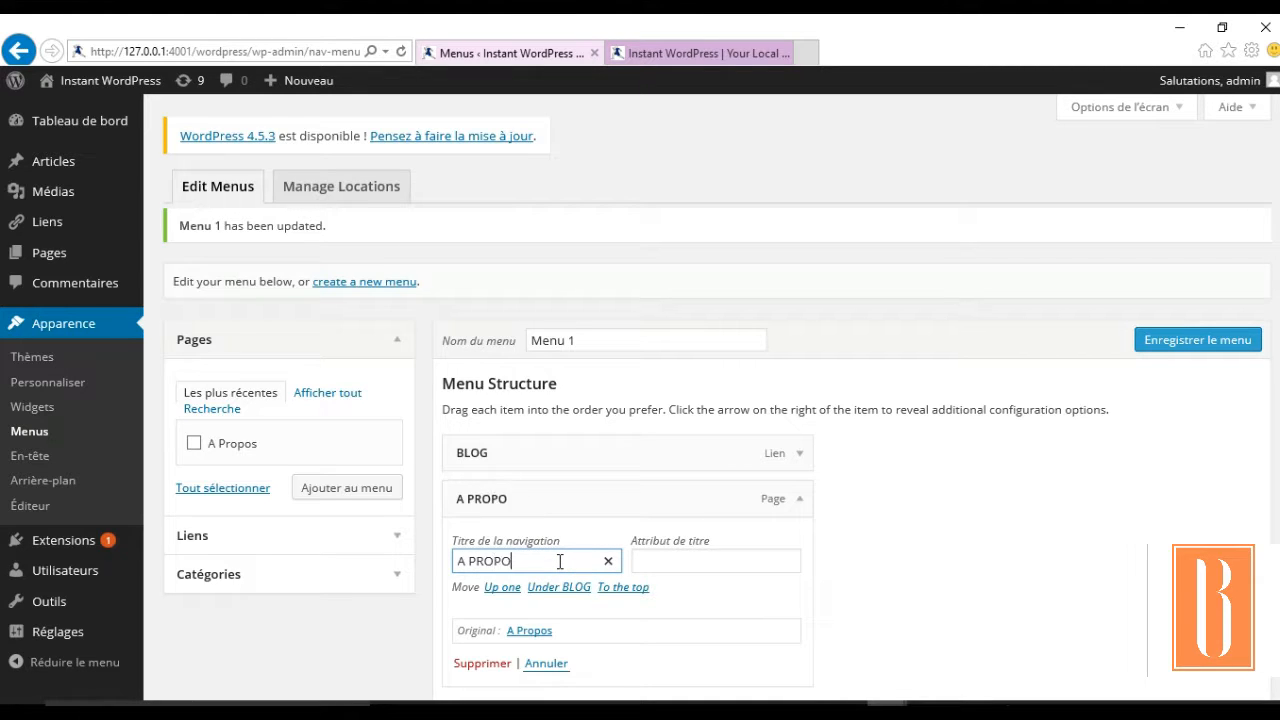
click(568, 560)
click(985, 444)
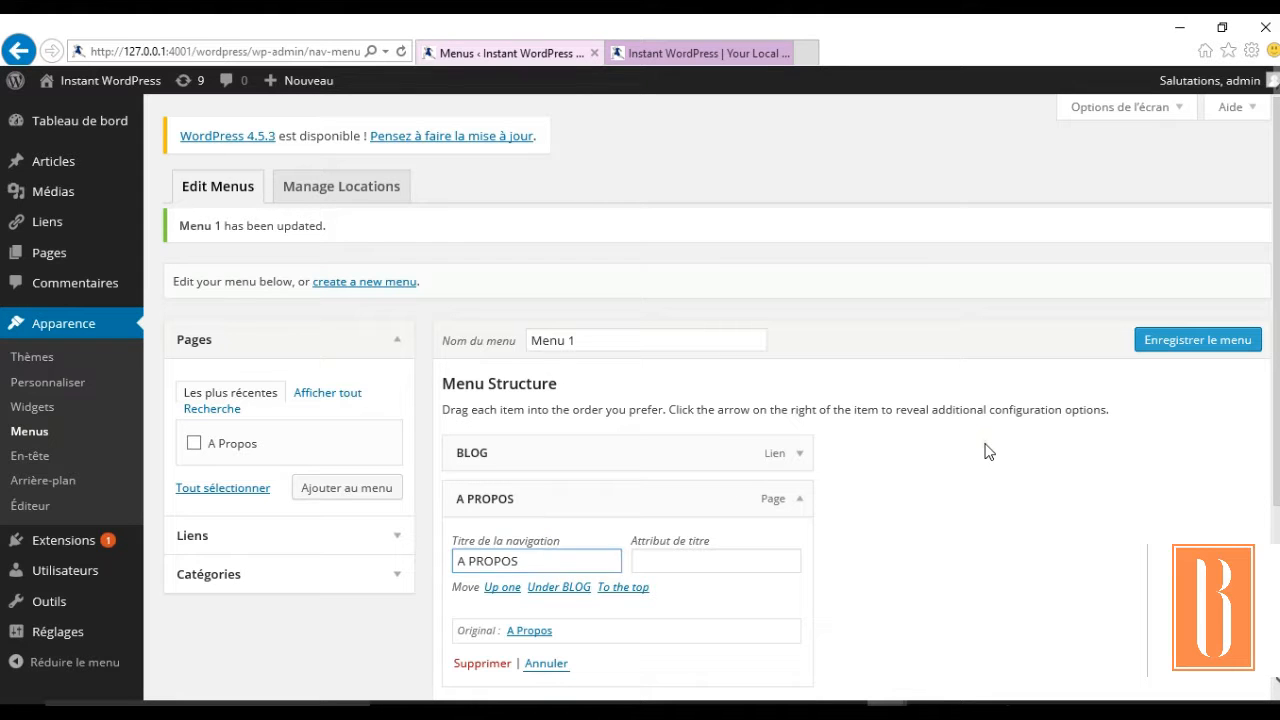
click(1165, 343)
Step: Check the navigation bar on the site's home page and open the full "Bienvenue sur Bloggerfly.fr" article through its "Continue reading" link
click(175, 274)
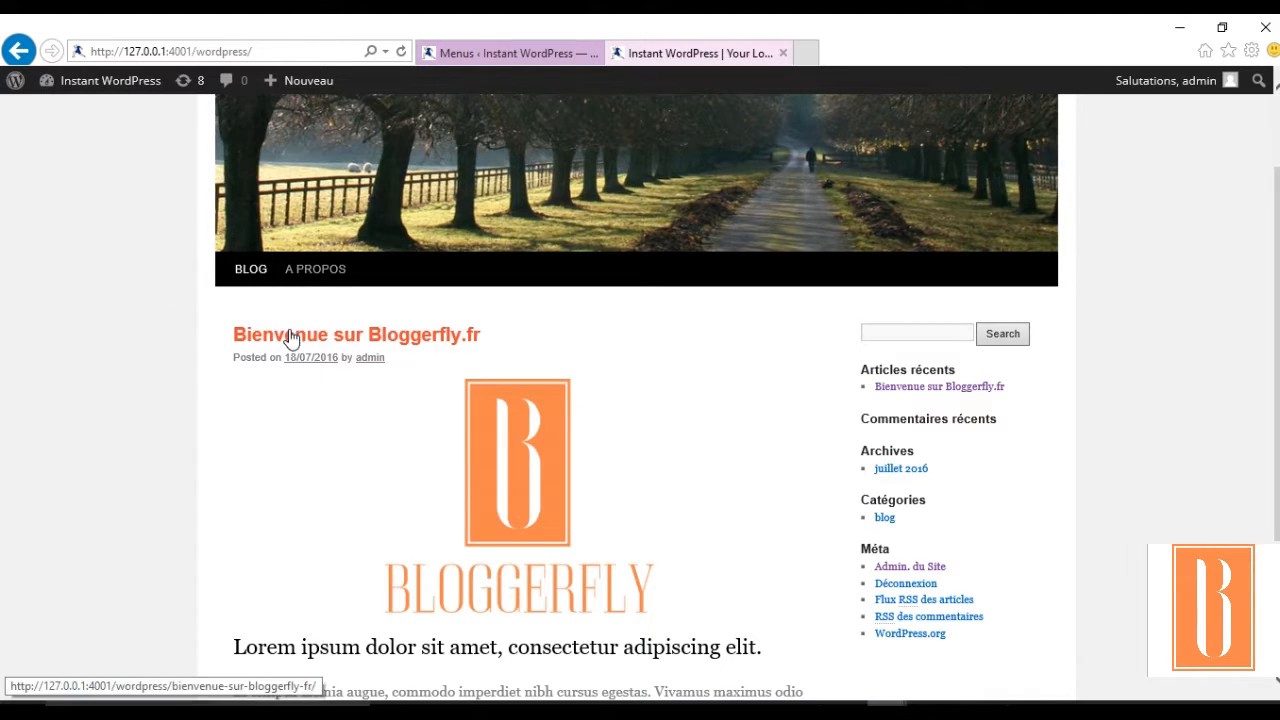
scroll(569, 523, down, 3)
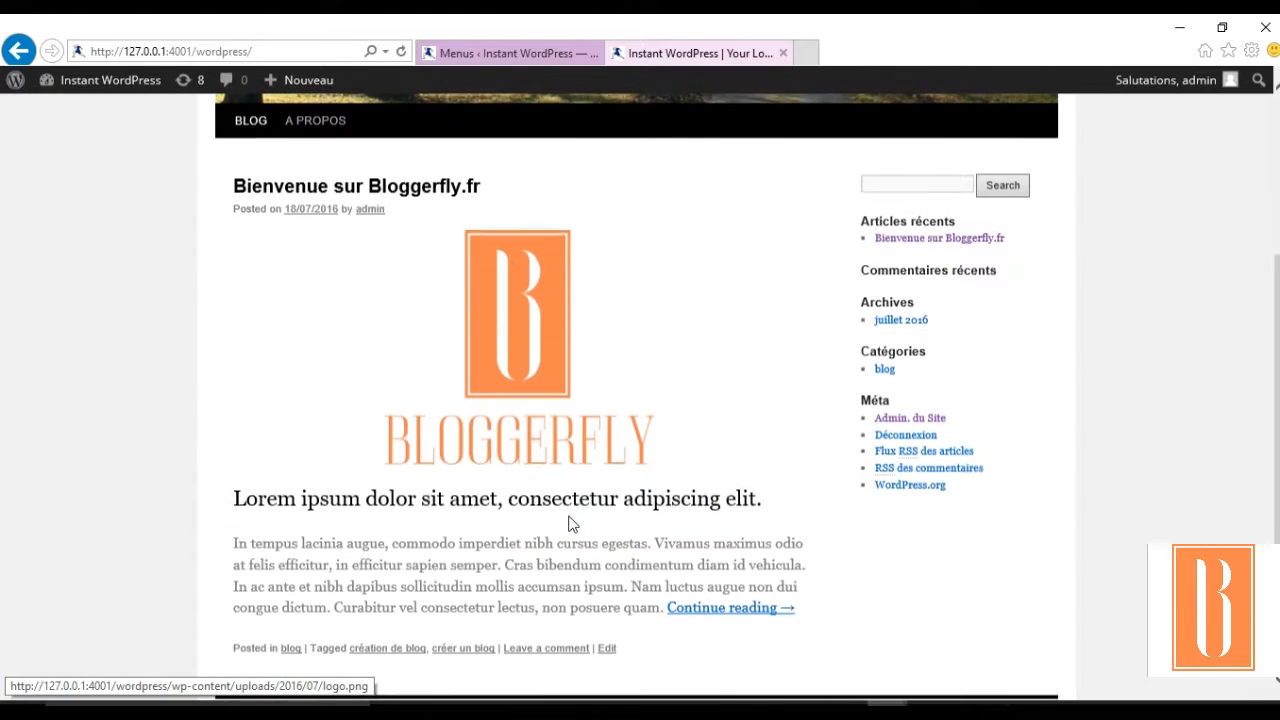
click(696, 547)
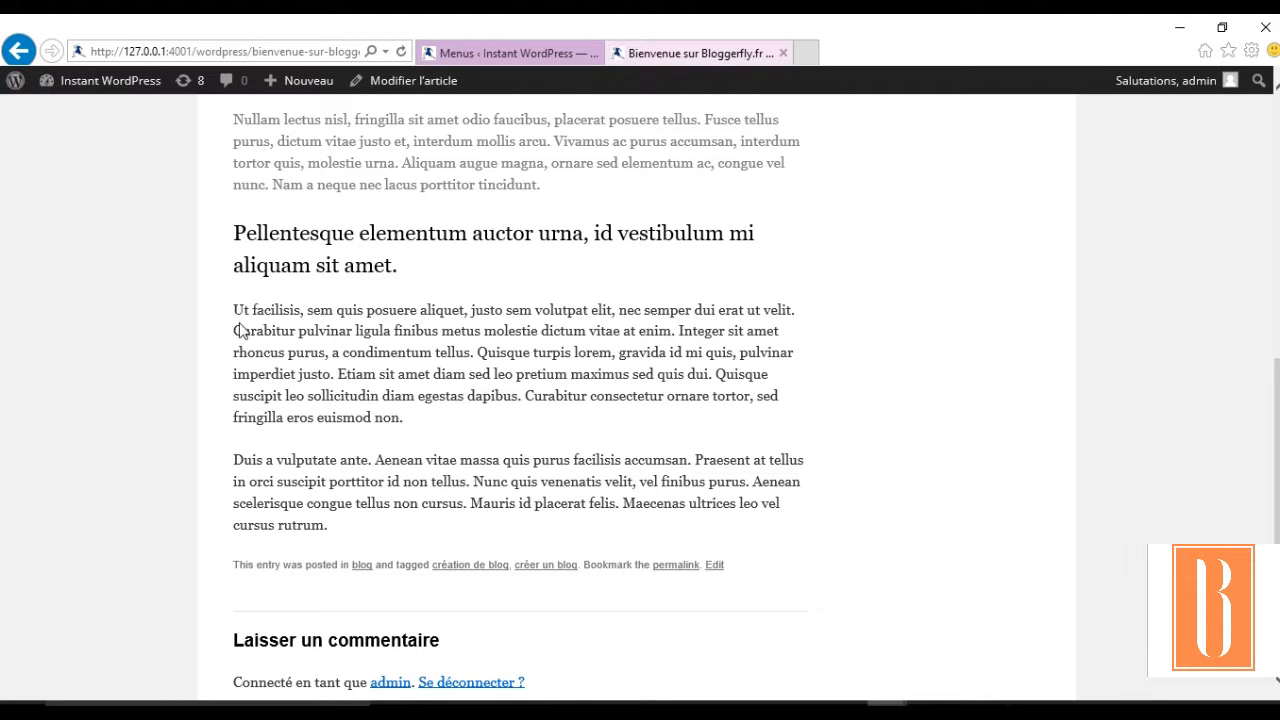
Step: Examine the full article page, including its text, category and tag line, logo image and the site header
scroll(243, 325, up, 4)
scroll(240, 330, down, 1)
scroll(240, 330, down, 3)
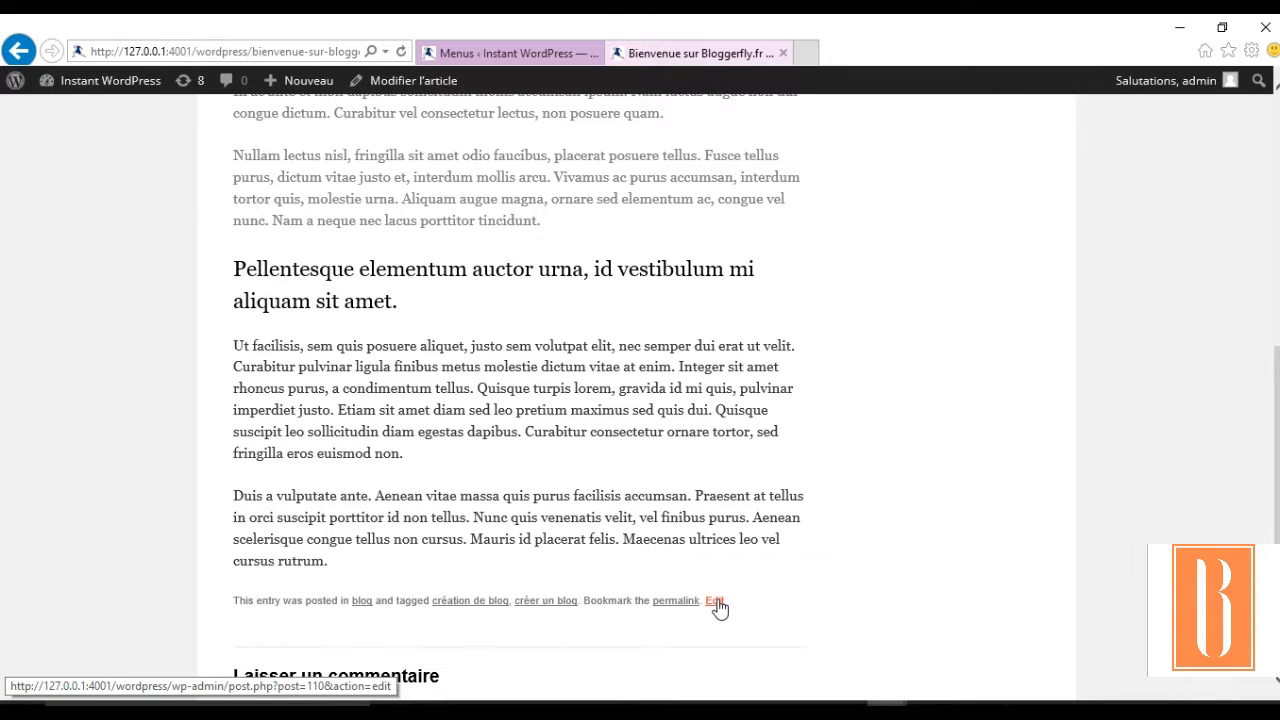
scroll(305, 405, up, 3)
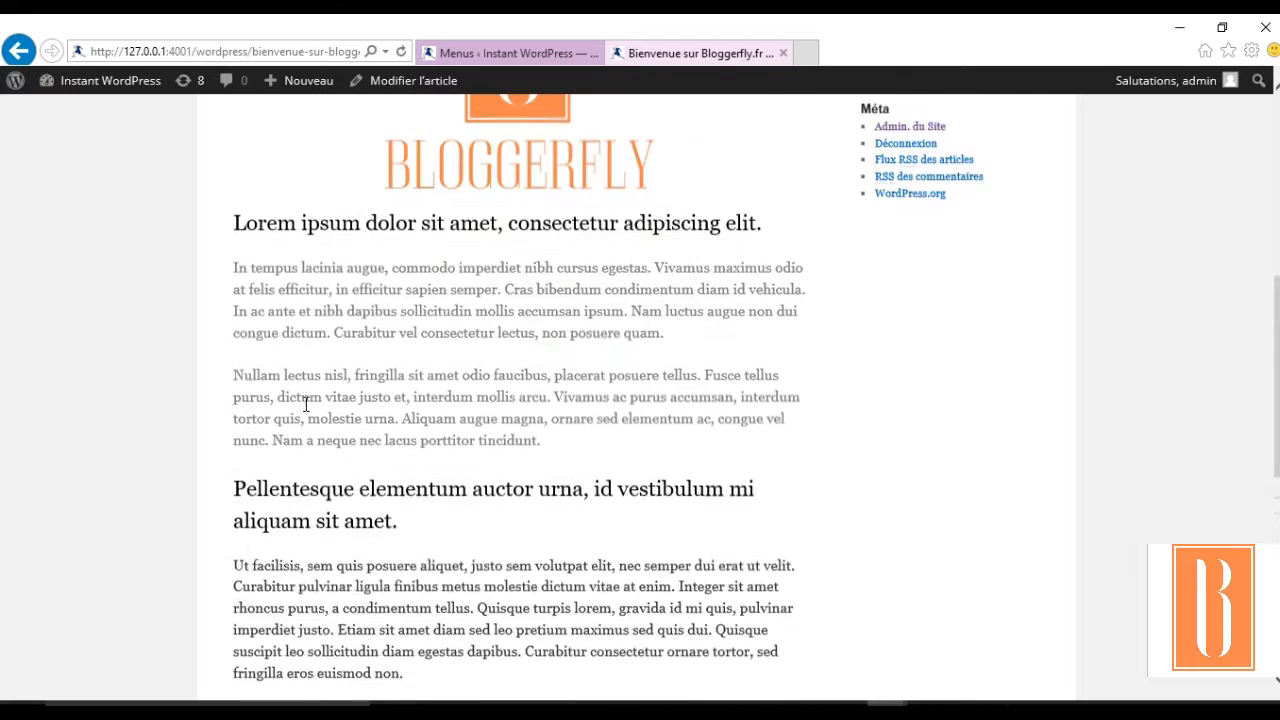
scroll(822, 491, up, 2)
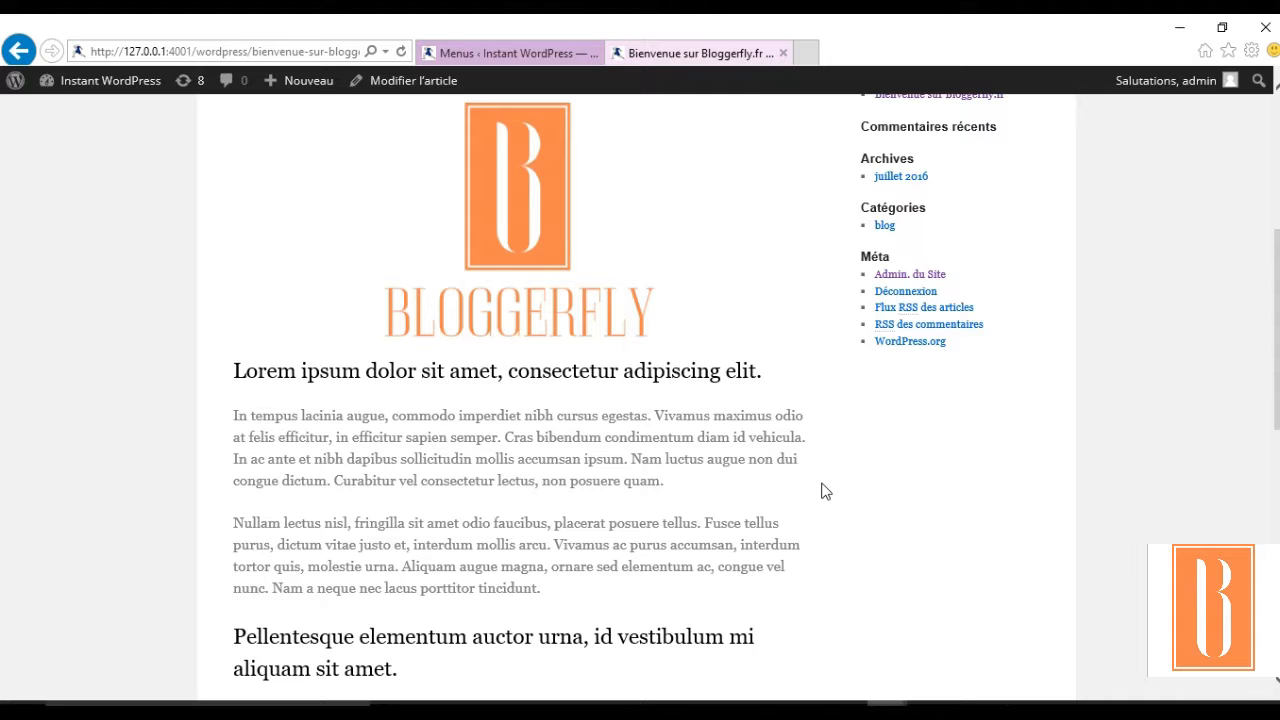
scroll(822, 491, up, 2)
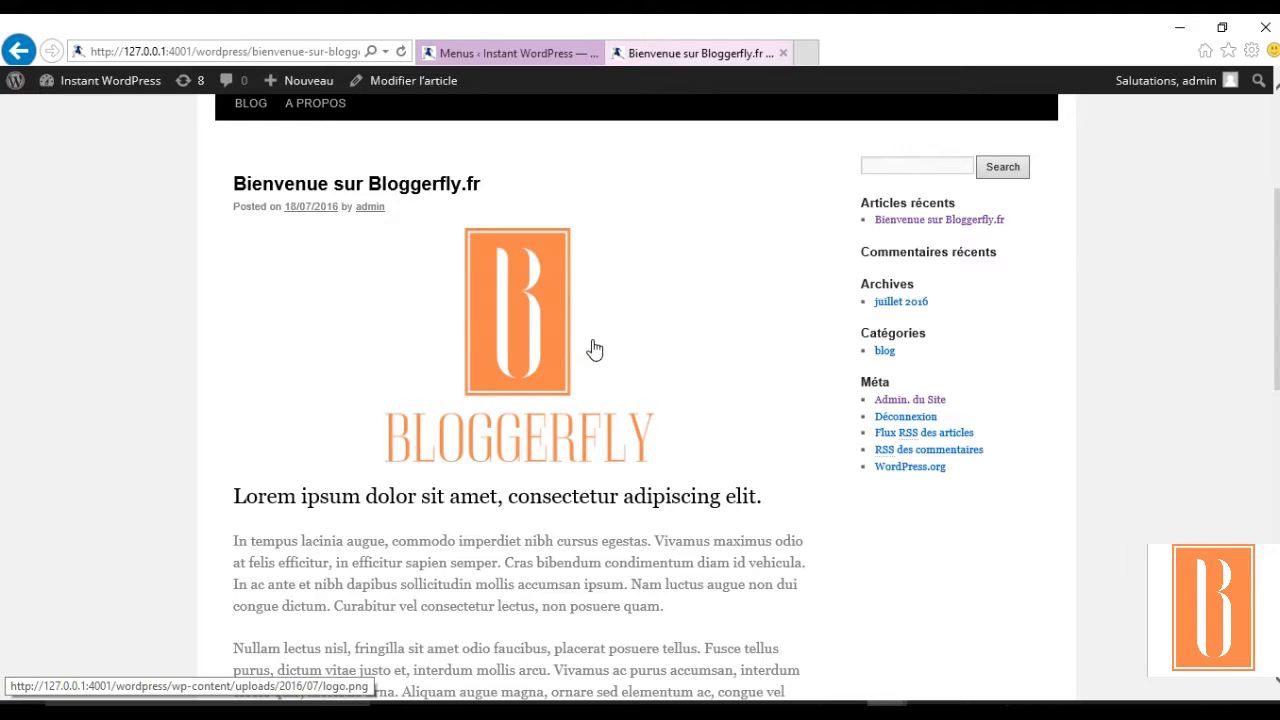
scroll(429, 480, up, 5)
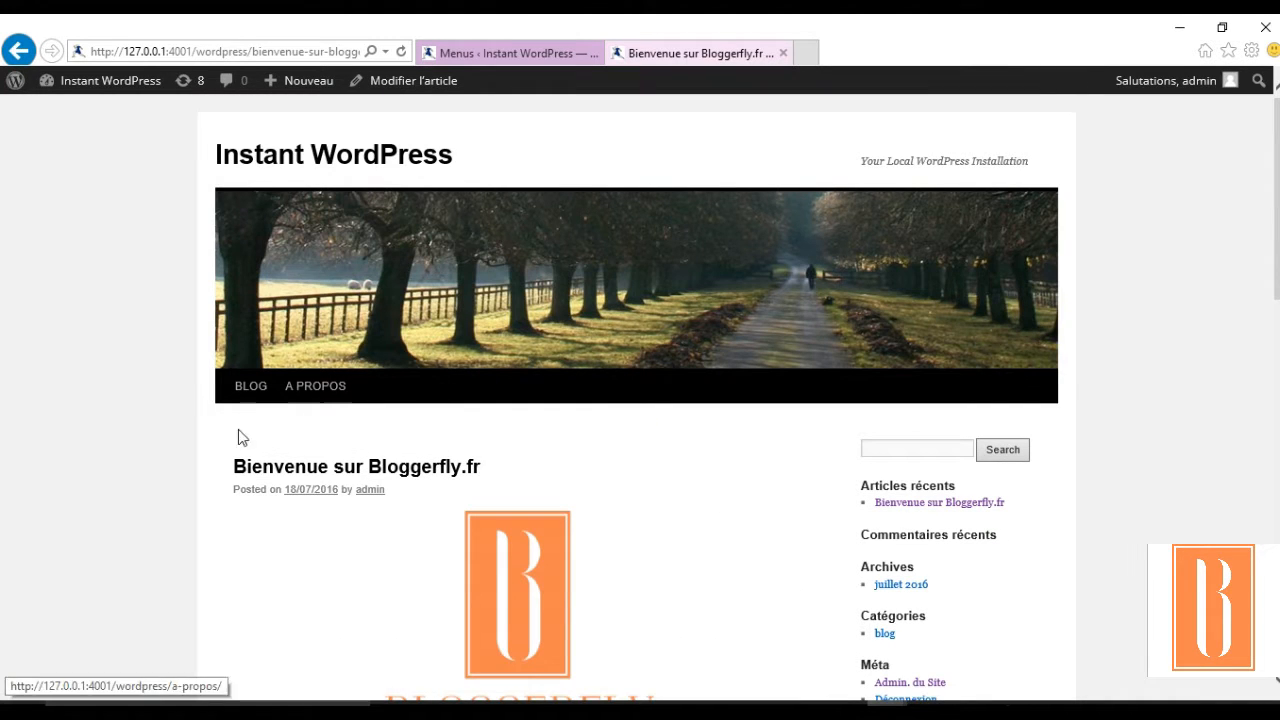